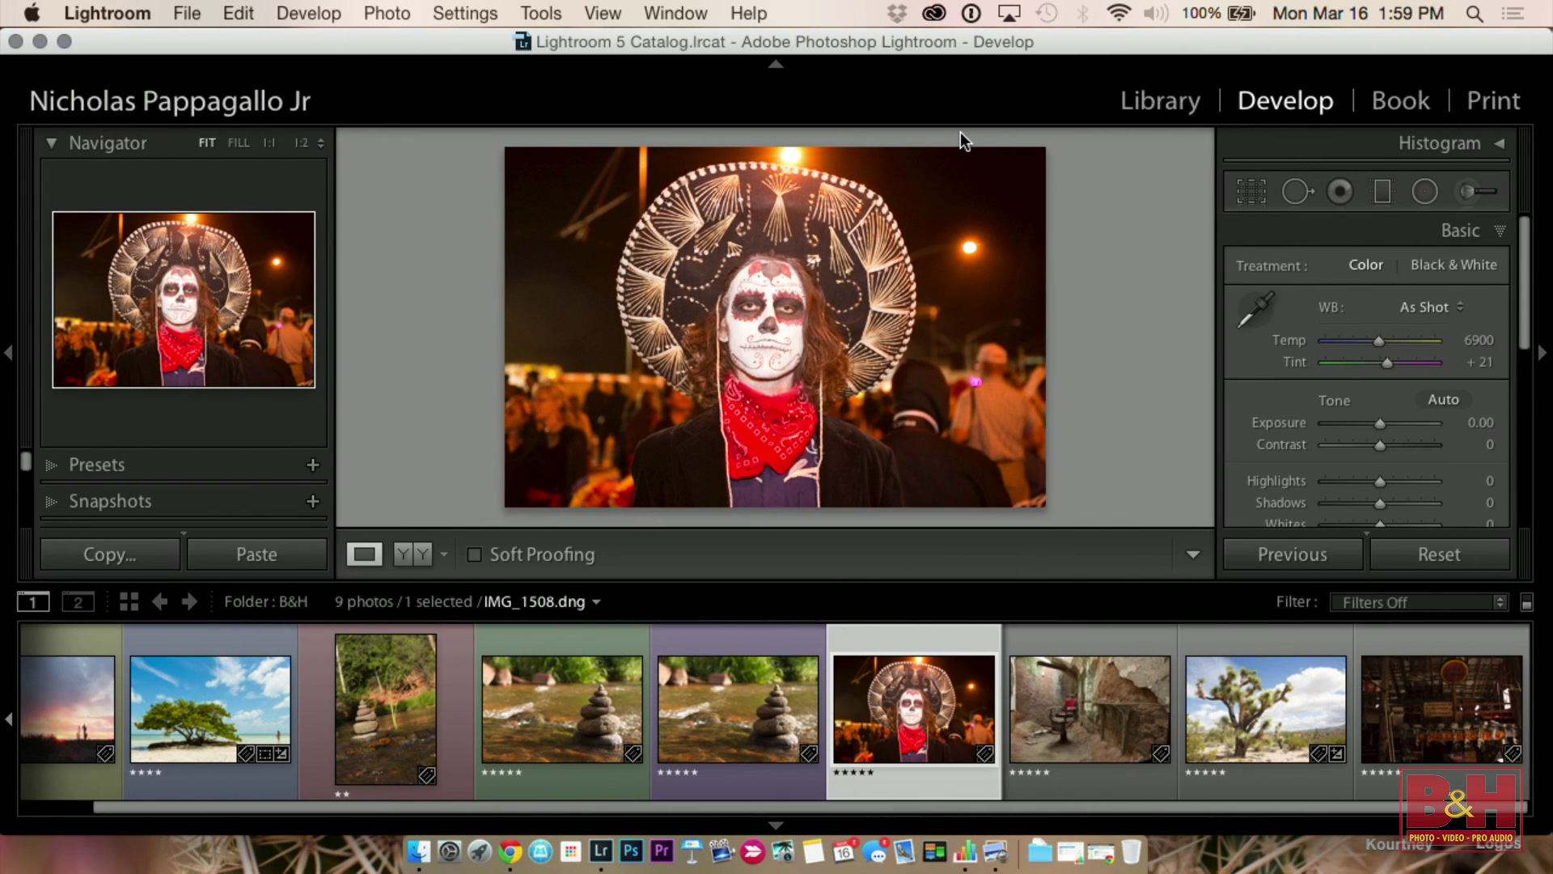
Step: Filter the B&H folder's photos by green and yellow colour labels in the Library, and clear the filter
{"action": "key", "text": "g"}
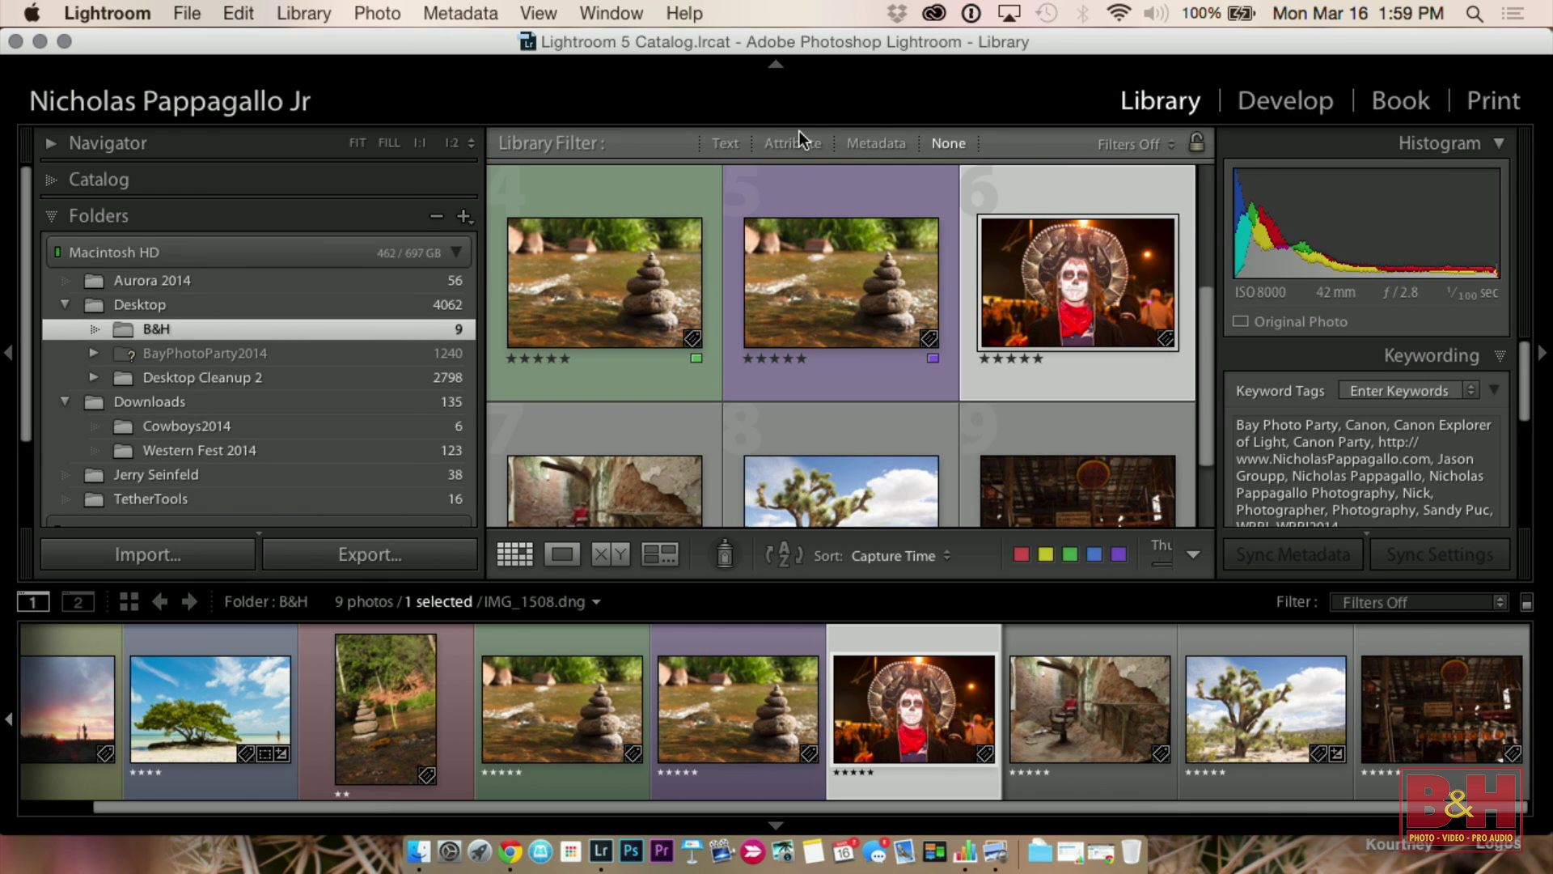
{"action": "left_click", "coordinate": [794, 143]}
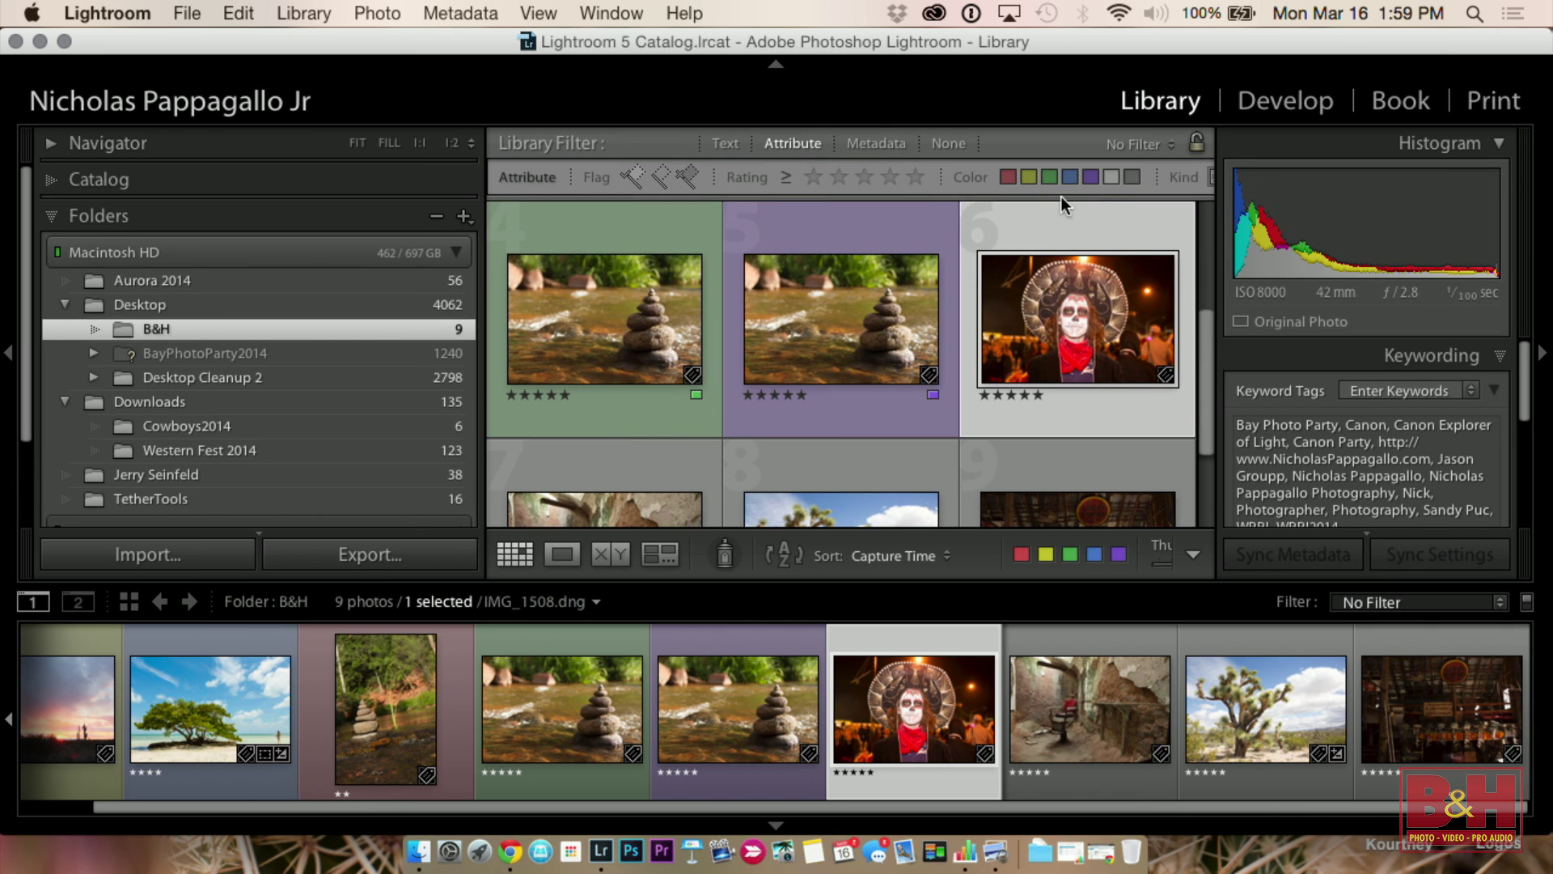
{"action": "left_click", "coordinate": [1047, 182]}
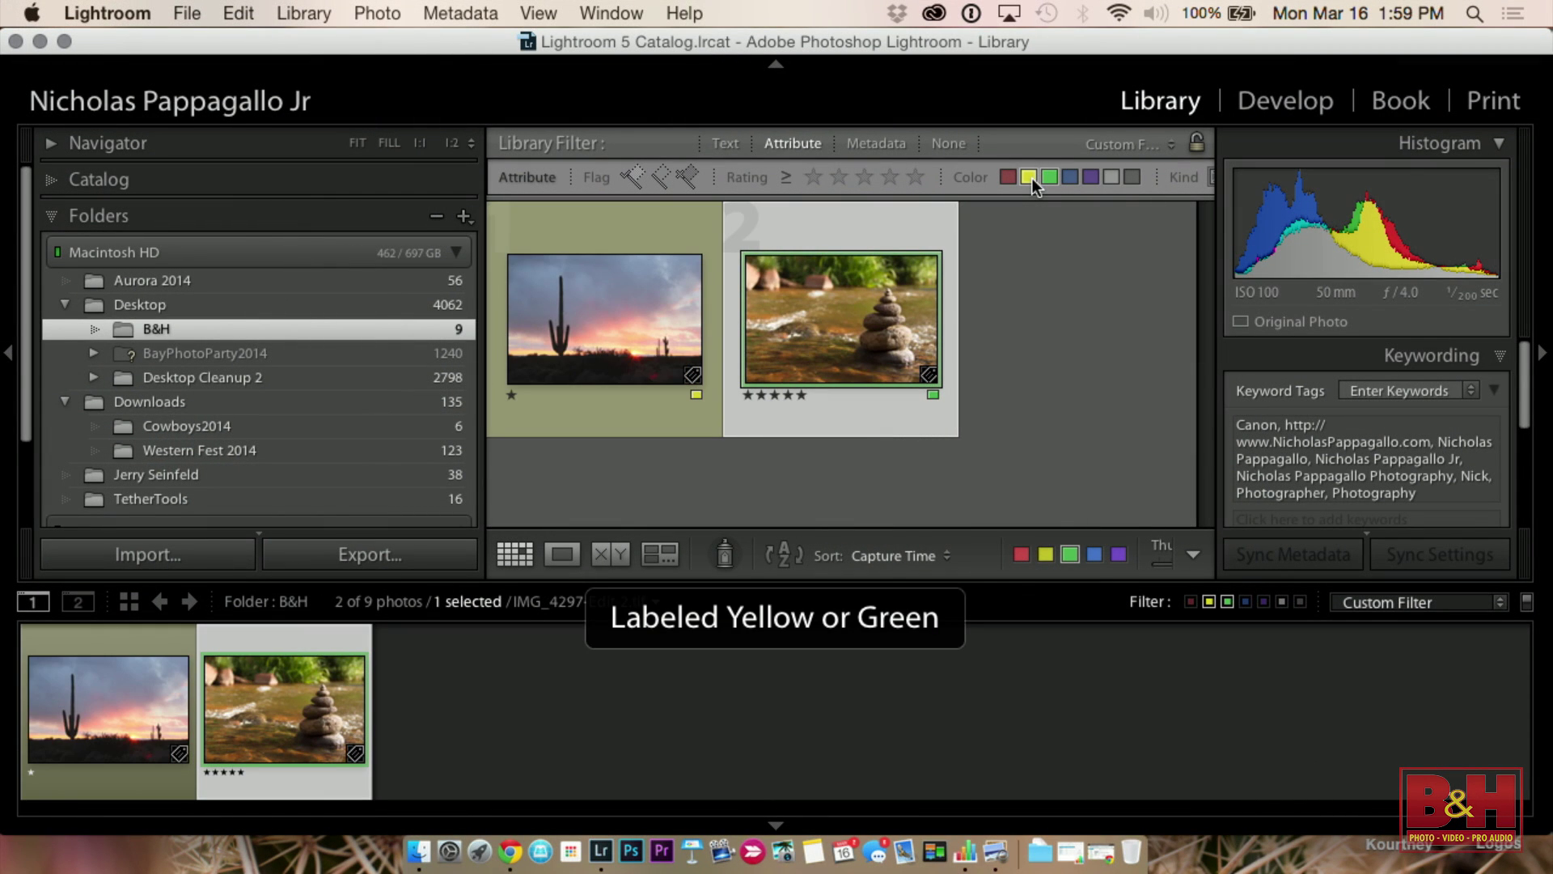
{"action": "left_click", "coordinate": [1030, 177]}
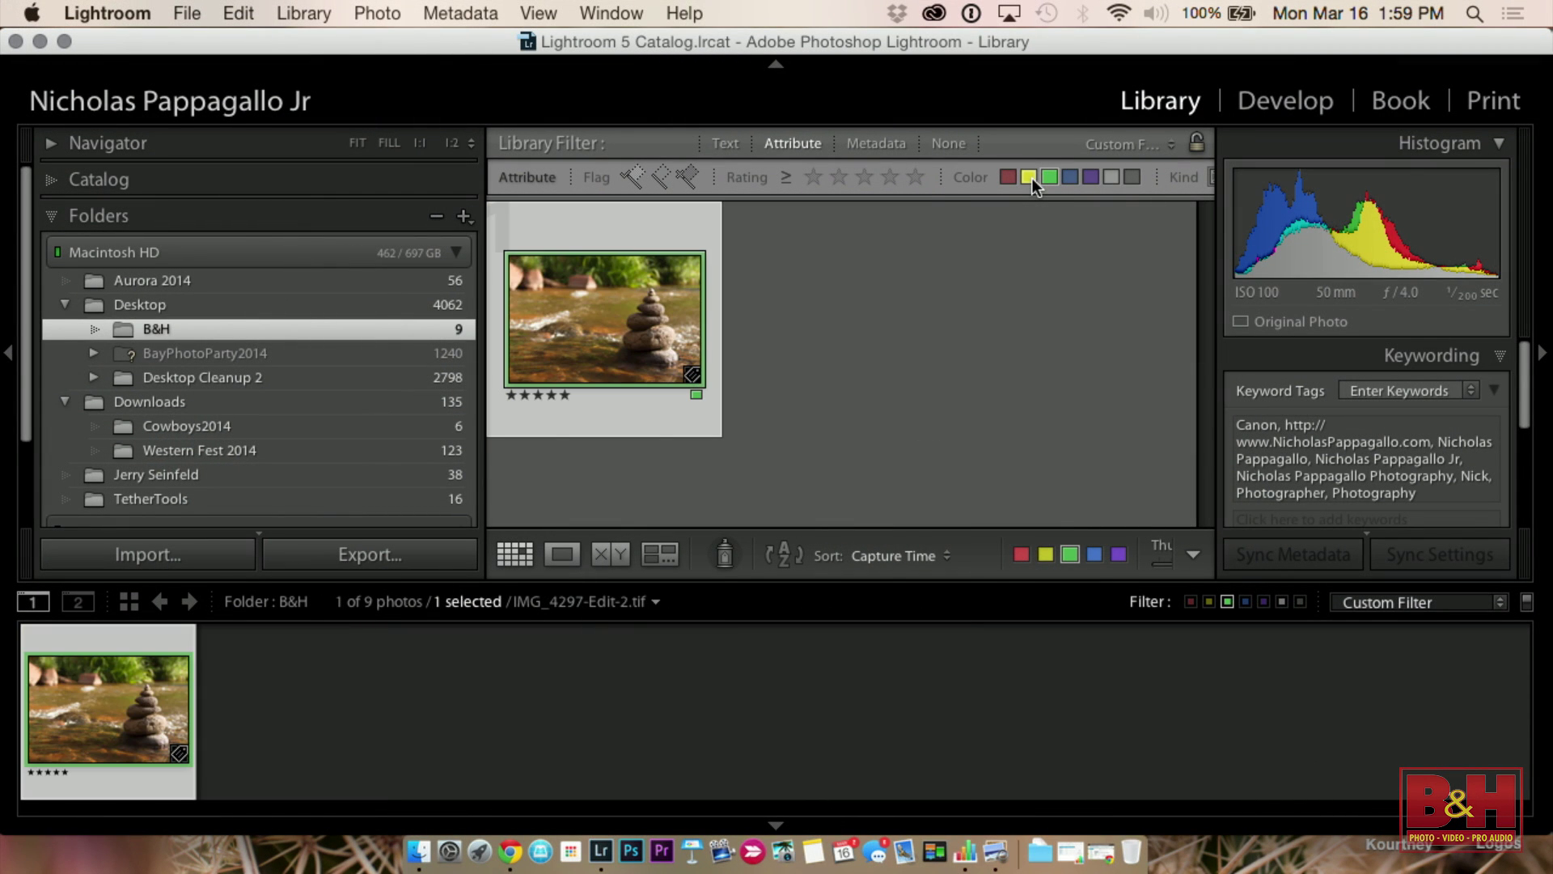
{"action": "left_click", "coordinate": [1046, 178]}
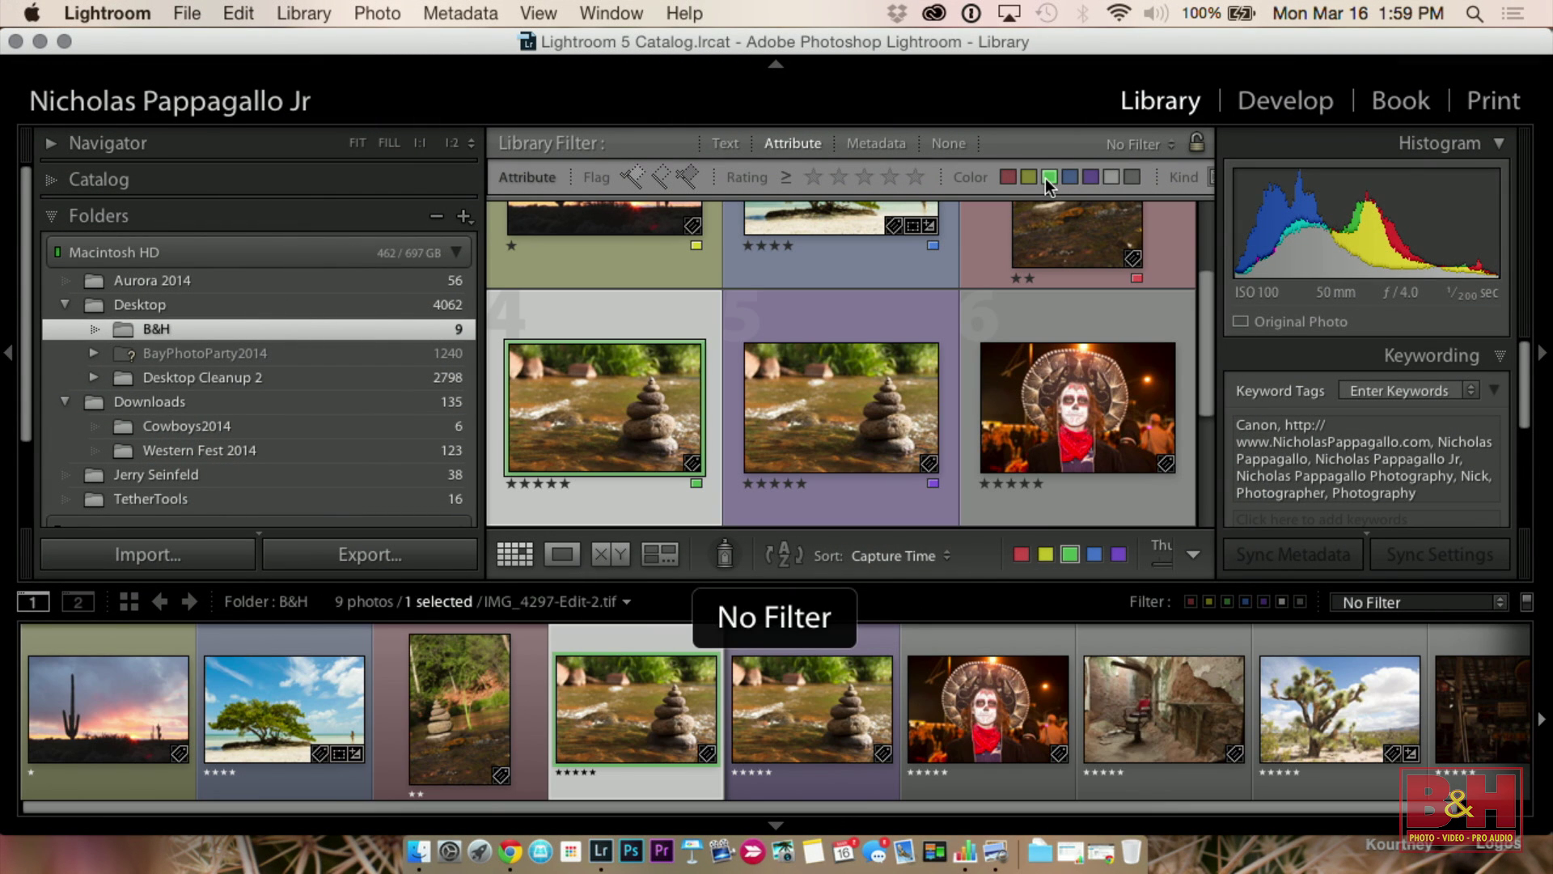
{"action": "left_click", "coordinate": [801, 142]}
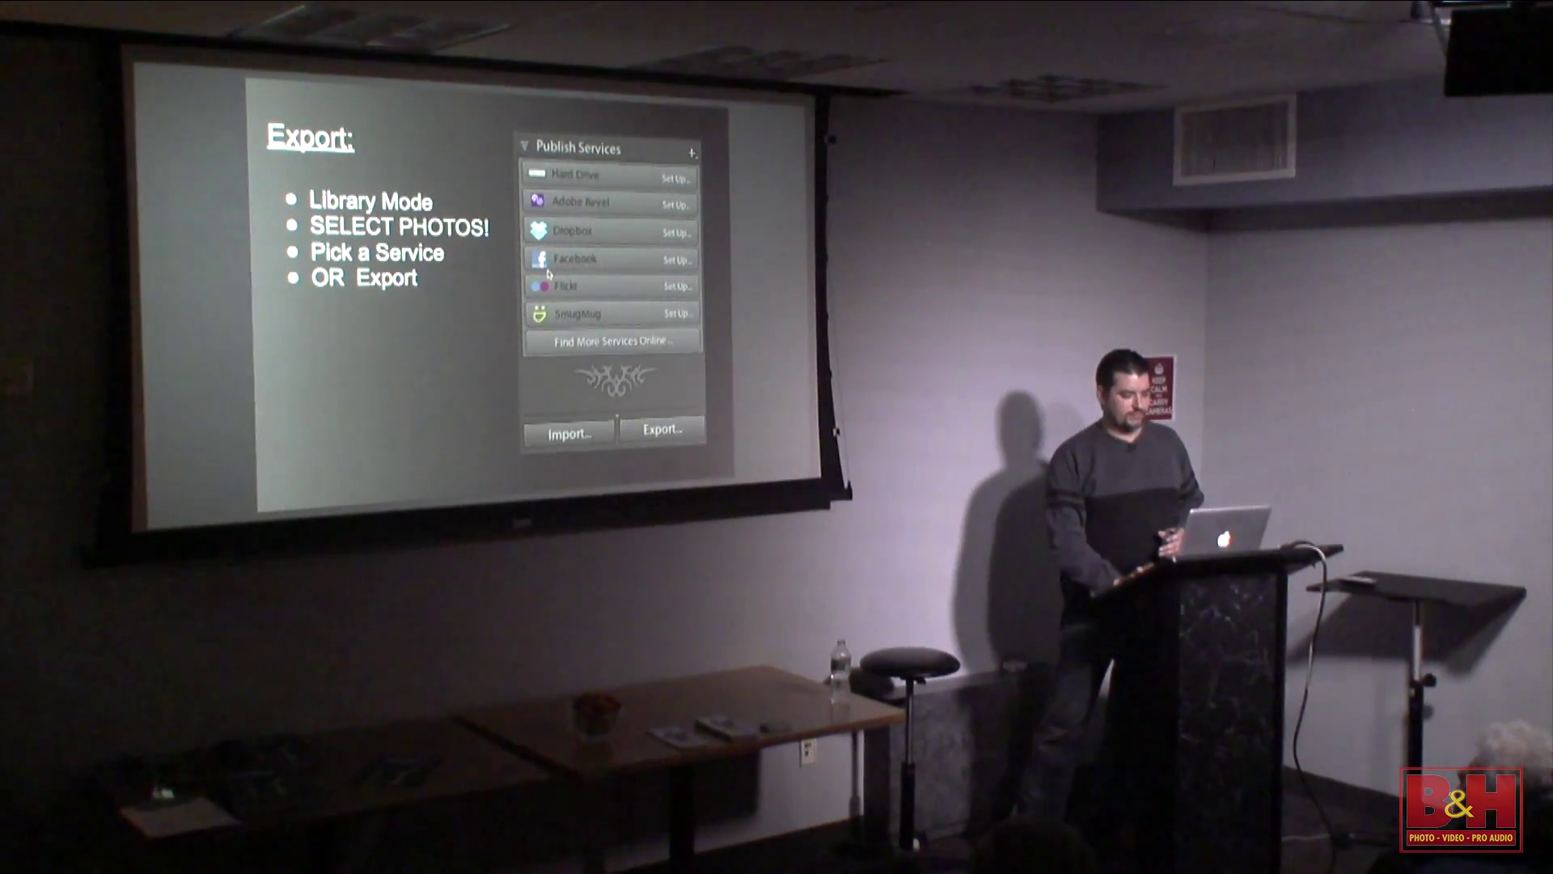
{"action": "key", "text": "Right"}
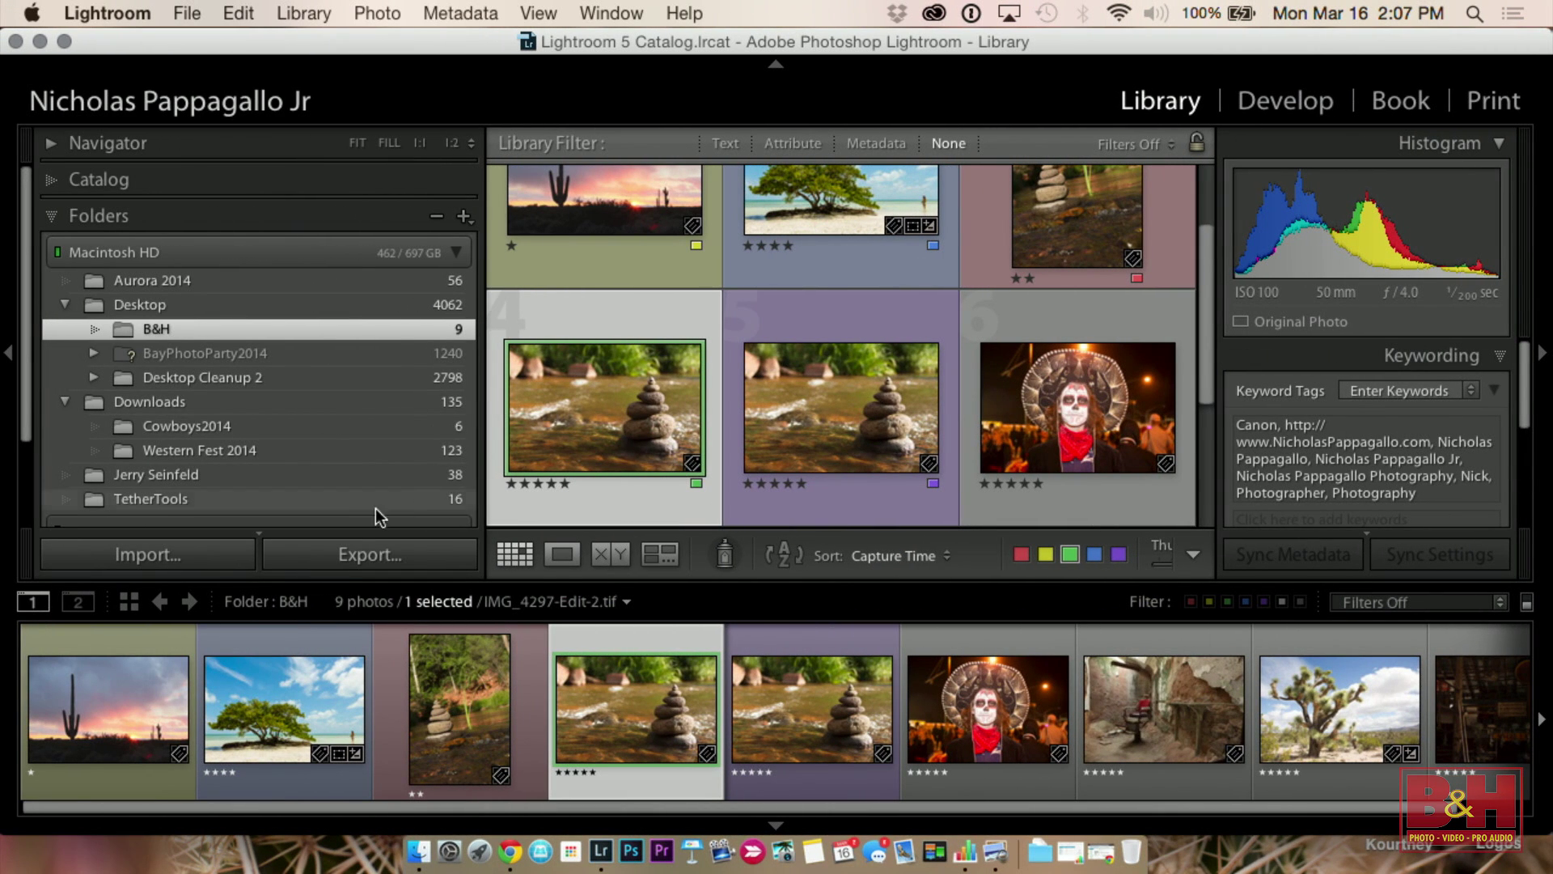
Step: Open the export settings for the selected photo, enable Resize to Fit and show its sizing options
{"action": "left_click", "coordinate": [340, 552]}
{"action": "scroll", "coordinate": [832, 581], "scroll_direction": "down", "scroll_amount": 3}
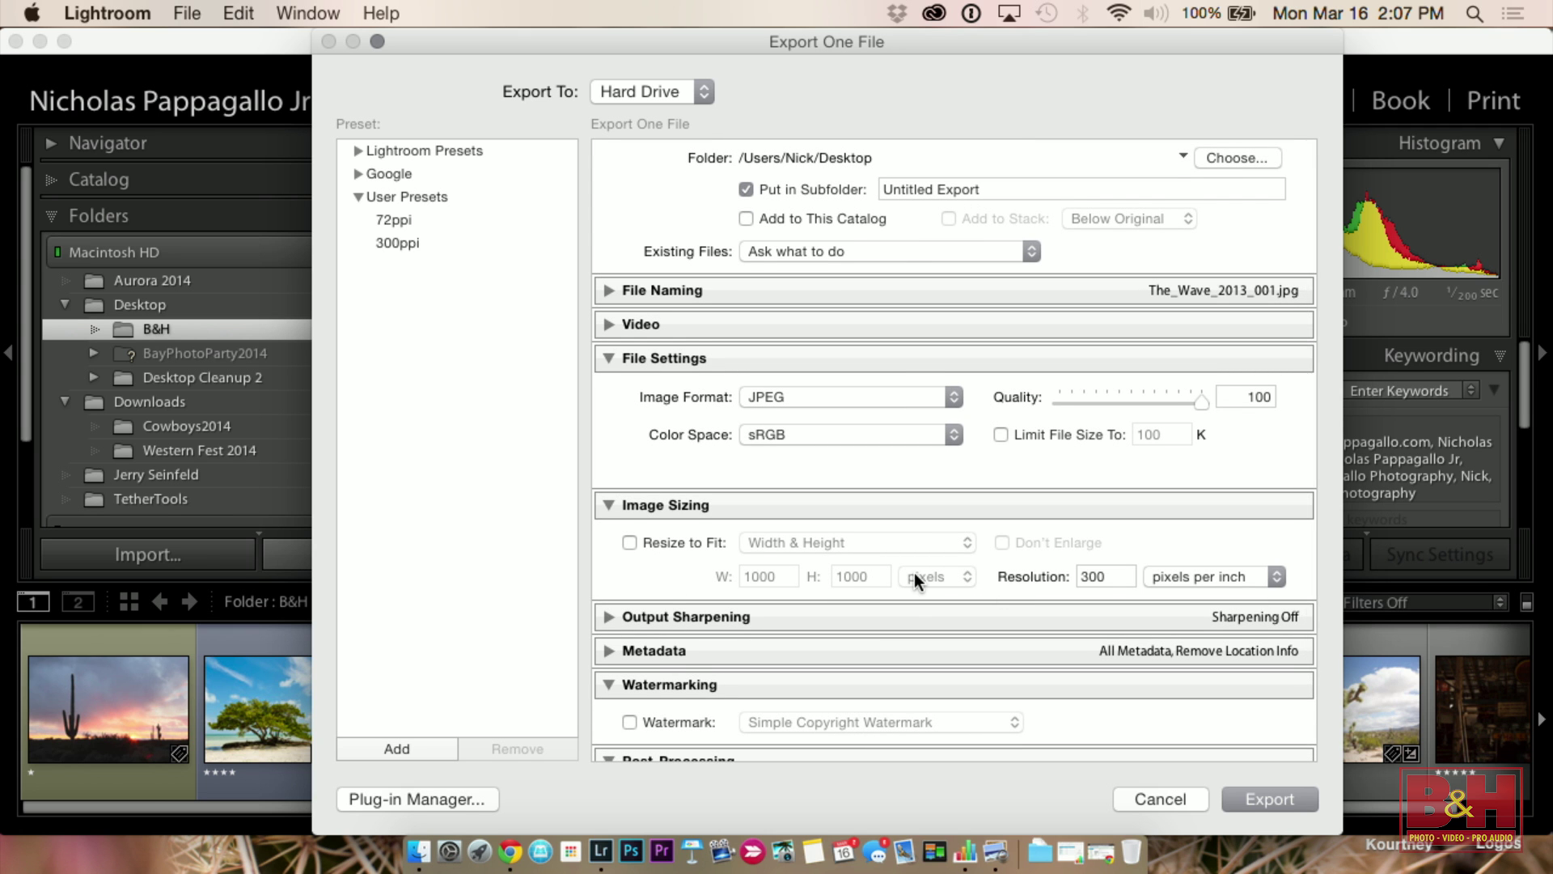
{"action": "scroll", "coordinate": [914, 571], "scroll_direction": "up", "scroll_amount": 2}
{"action": "scroll", "coordinate": [914, 572], "scroll_direction": "down", "scroll_amount": 2}
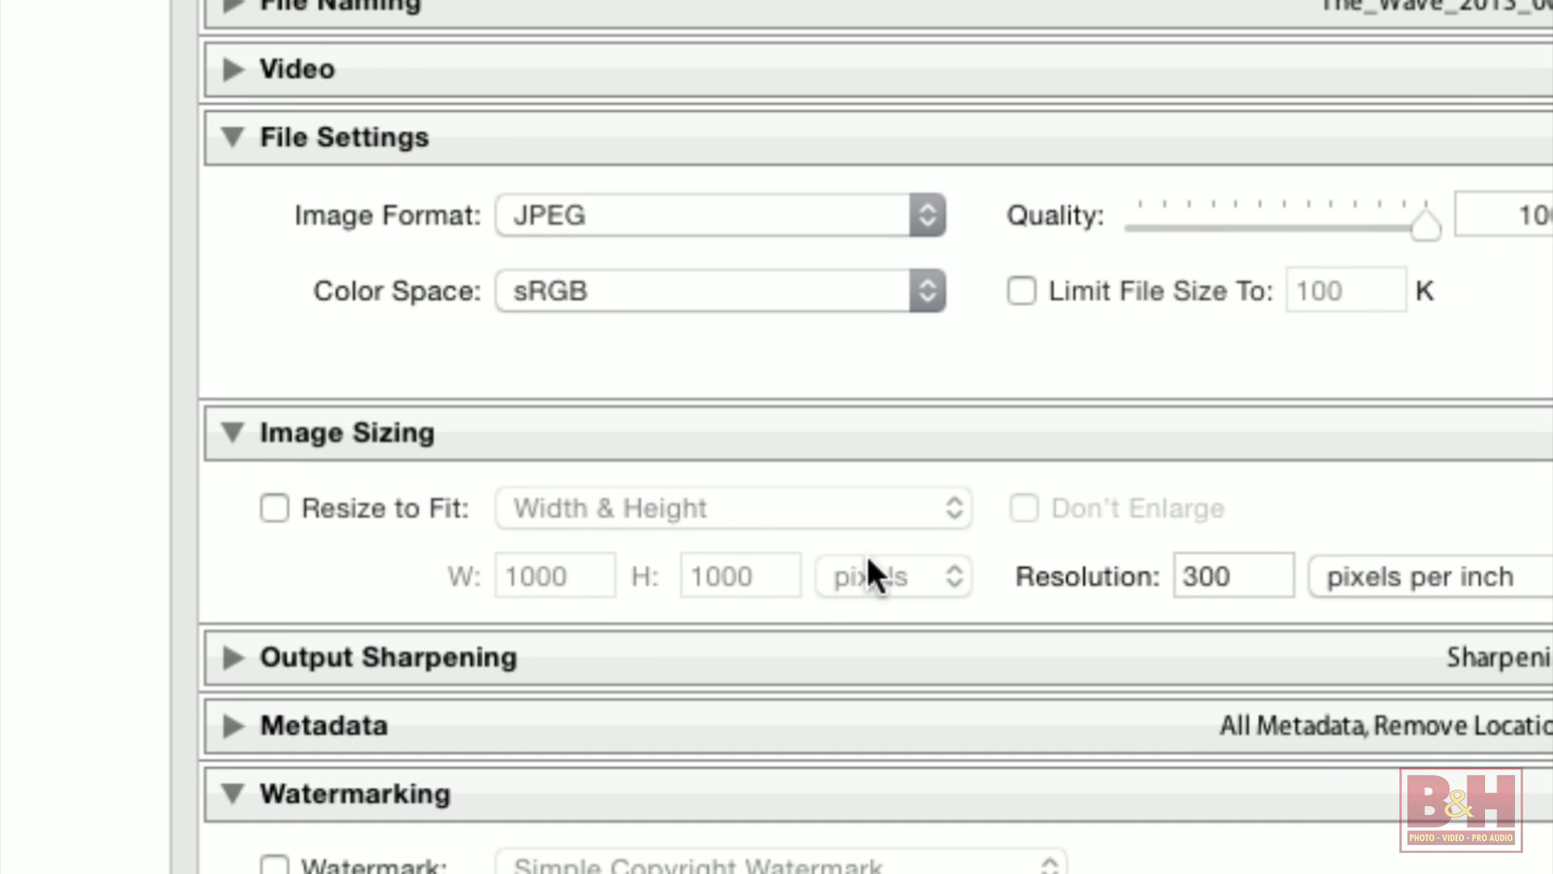
{"action": "left_click", "coordinate": [373, 526]}
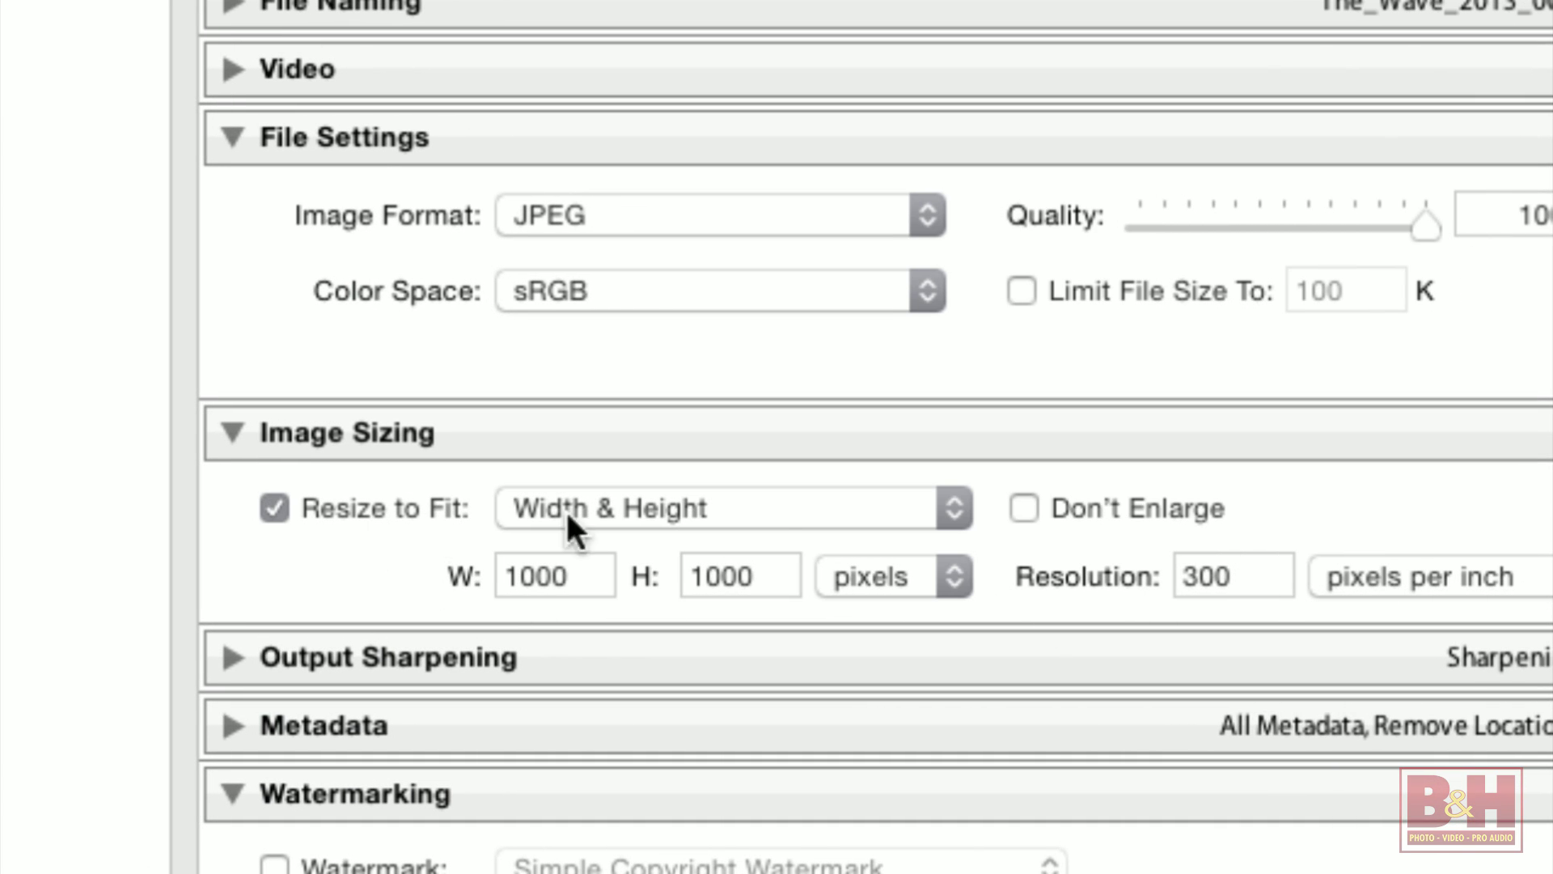
{"action": "left_click", "coordinate": [953, 502]}
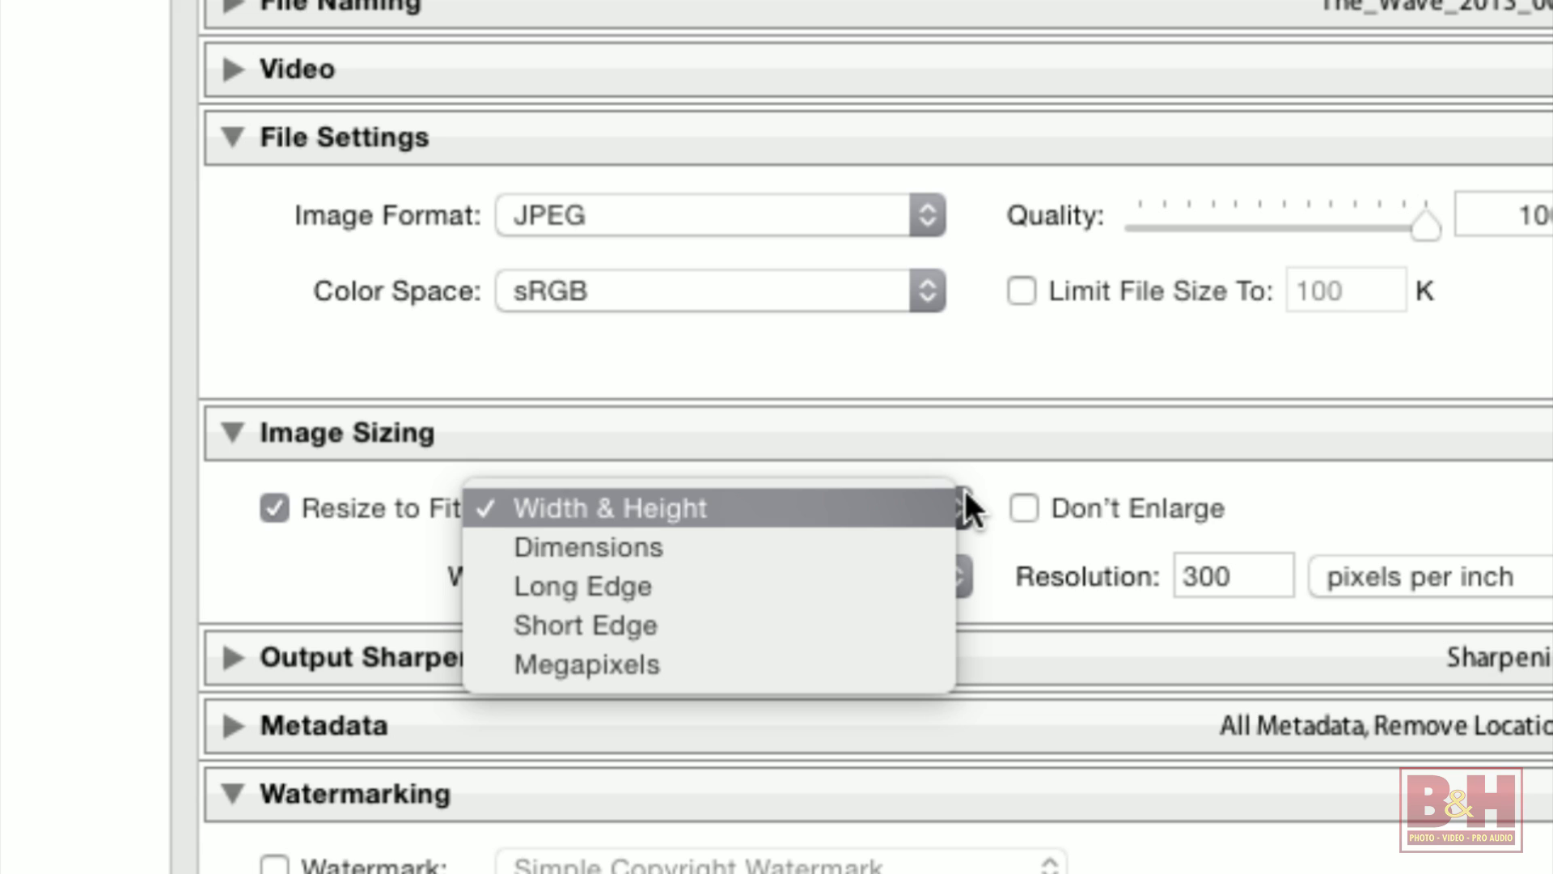
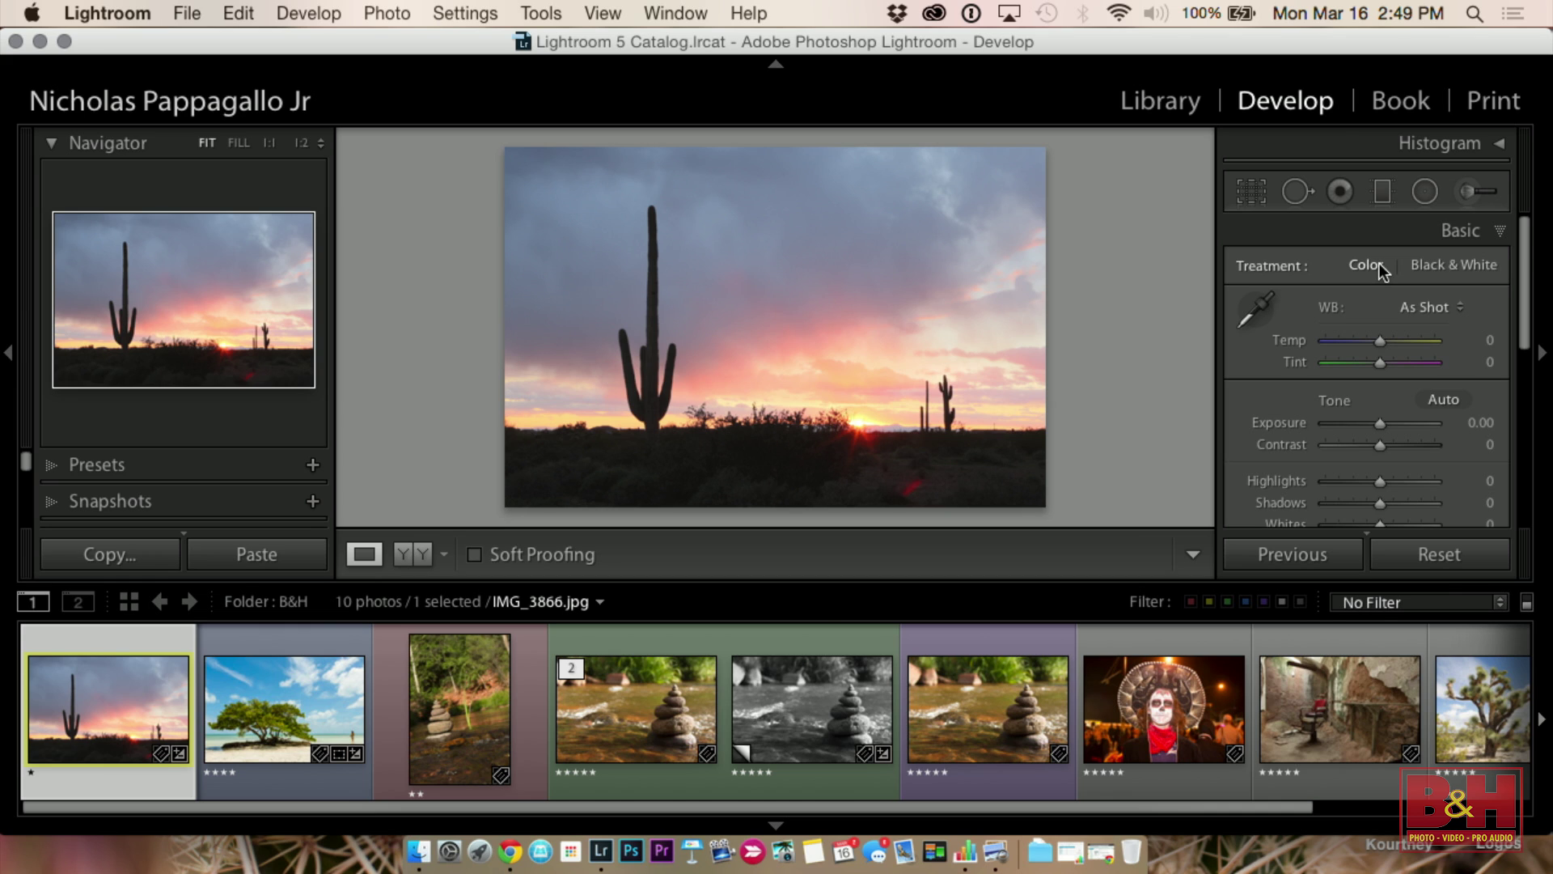
Step: Set the cactus sunset photo's Temp to +19, Contrast to +10 and Highlights to −100
{"action": "scroll", "coordinate": [1309, 333], "scroll_direction": "down", "scroll_amount": 2}
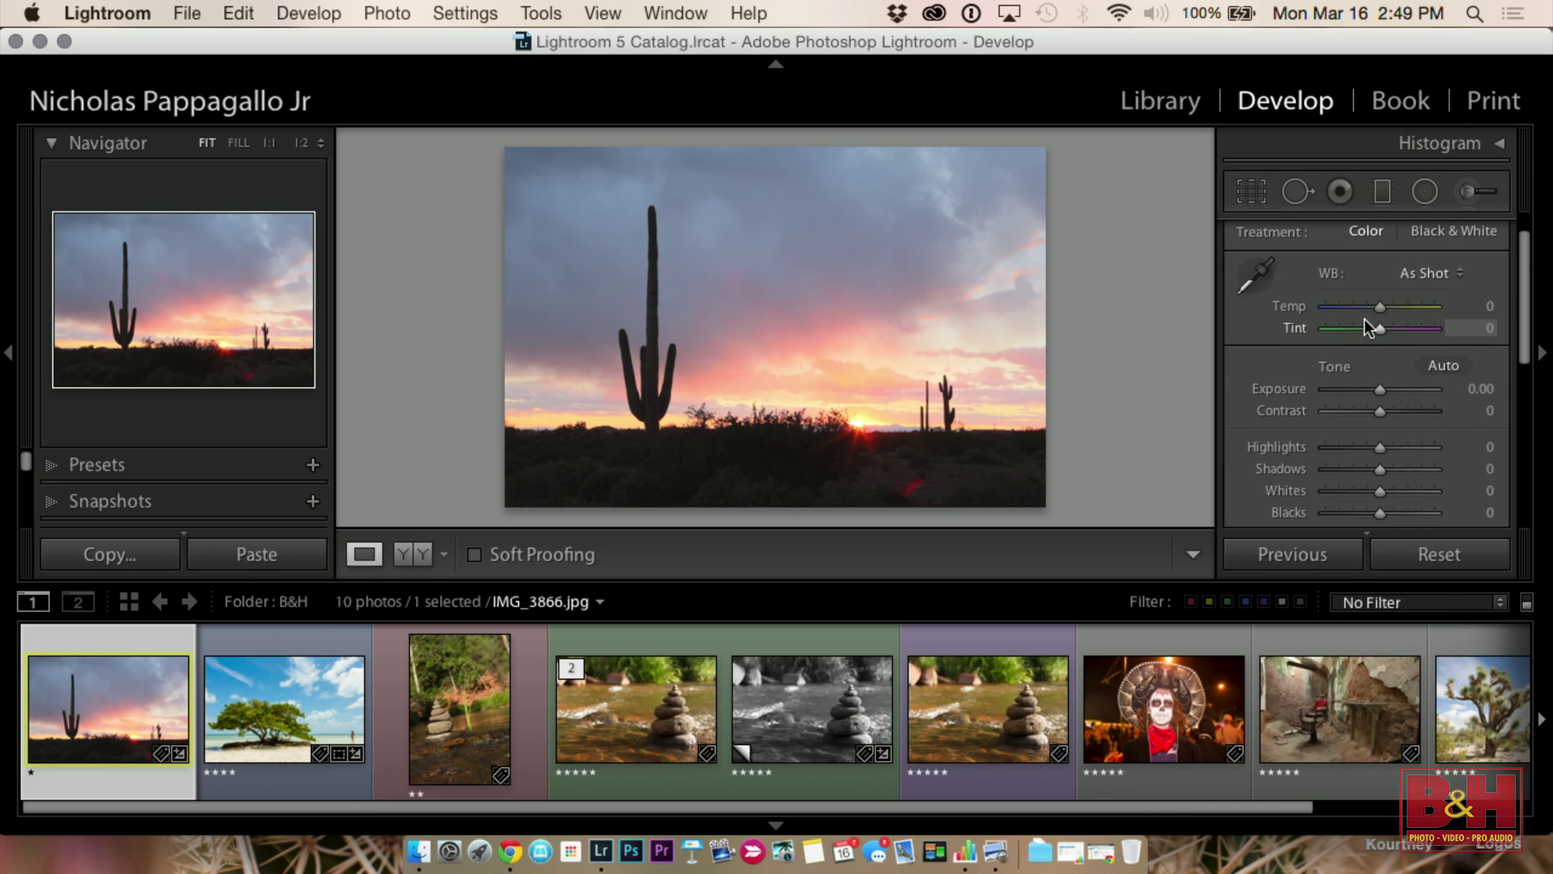
{"action": "mouse_move", "coordinate": [1375, 310]}
{"action": "left_mouse_down"}
{"action": "mouse_move", "coordinate": [1359, 309]}
{"action": "mouse_move", "coordinate": [1390, 309]}
{"action": "left_mouse_up"}
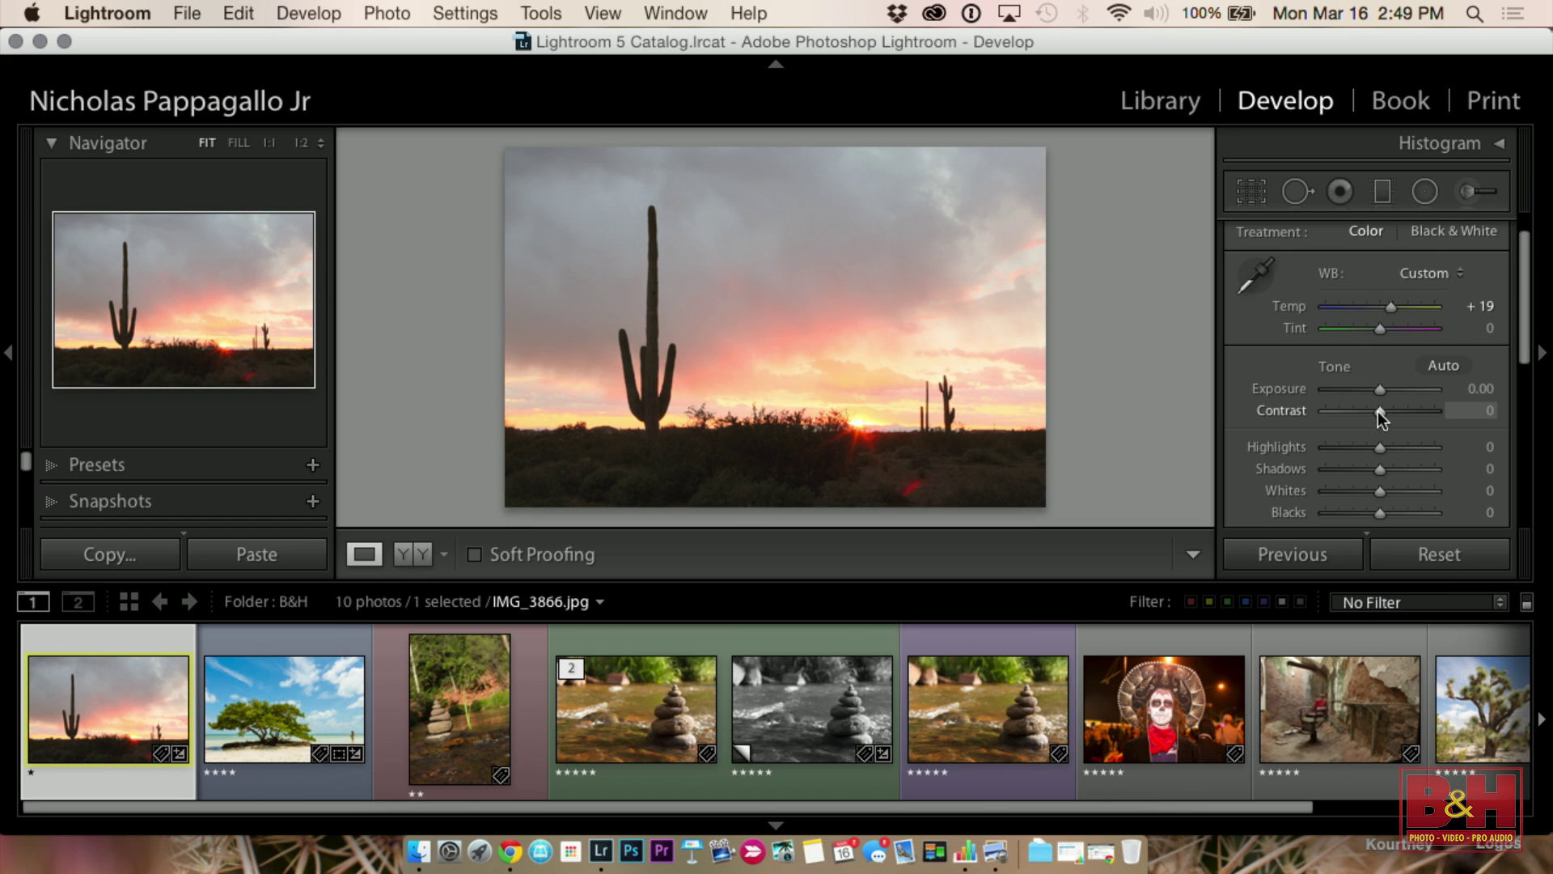
{"action": "scroll", "coordinate": [1404, 395], "scroll_direction": "down", "scroll_amount": 2}
{"action": "left_click_drag", "start_coordinate": [1381, 380], "coordinate": [1314, 415]}
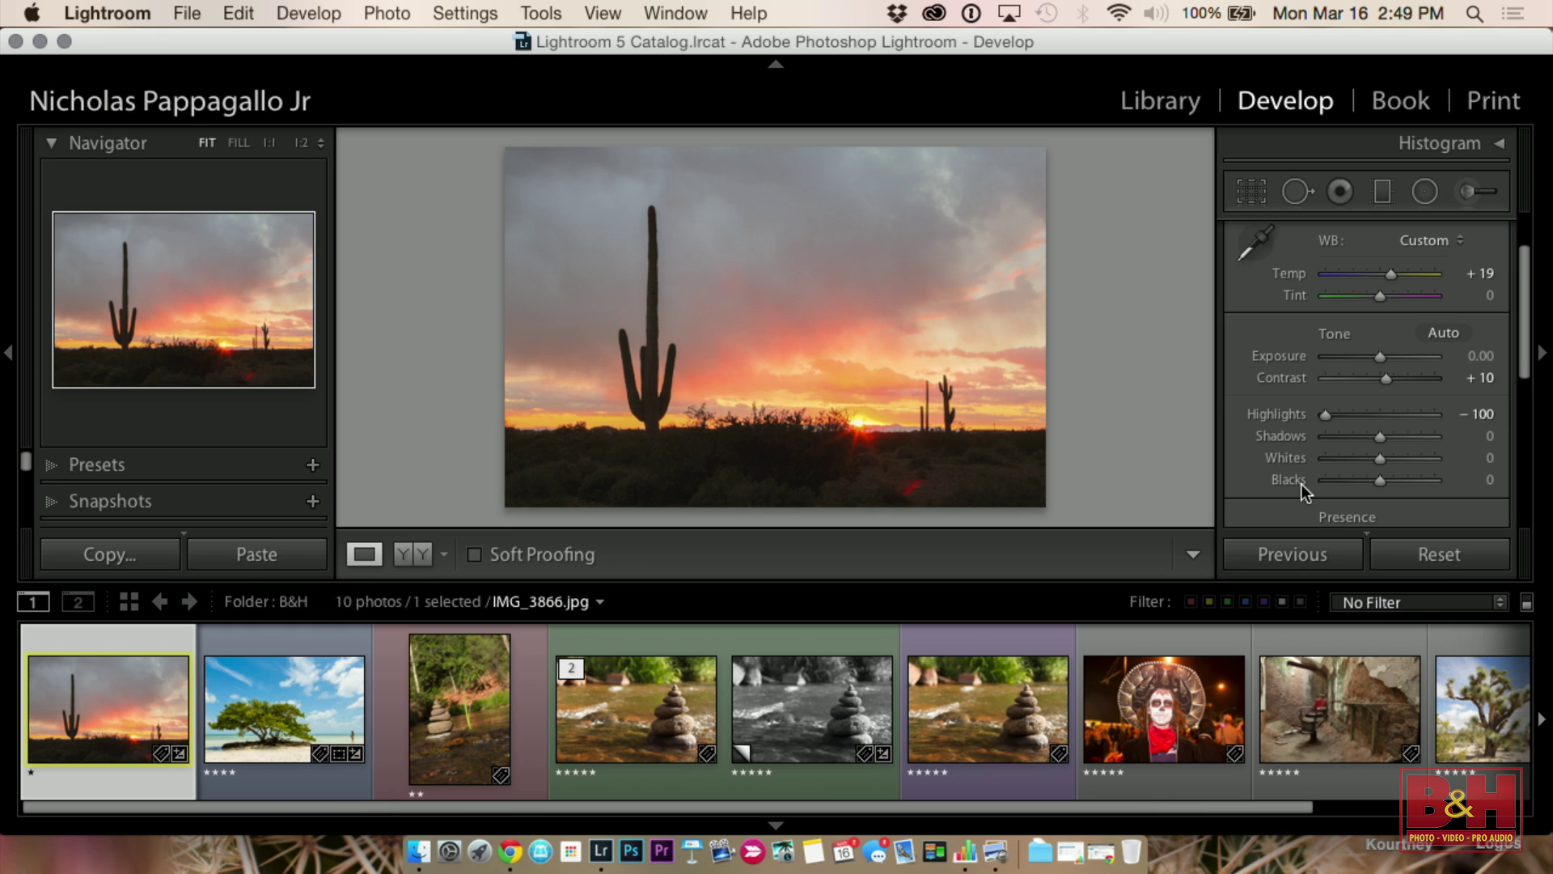
Step: Set Shadows to +53, Whites to −18, Blacks to −11, Clarity to +42 and Vibrance to +66 on the sunset photo
{"action": "left_click_drag", "start_coordinate": [1377, 441], "coordinate": [1408, 440]}
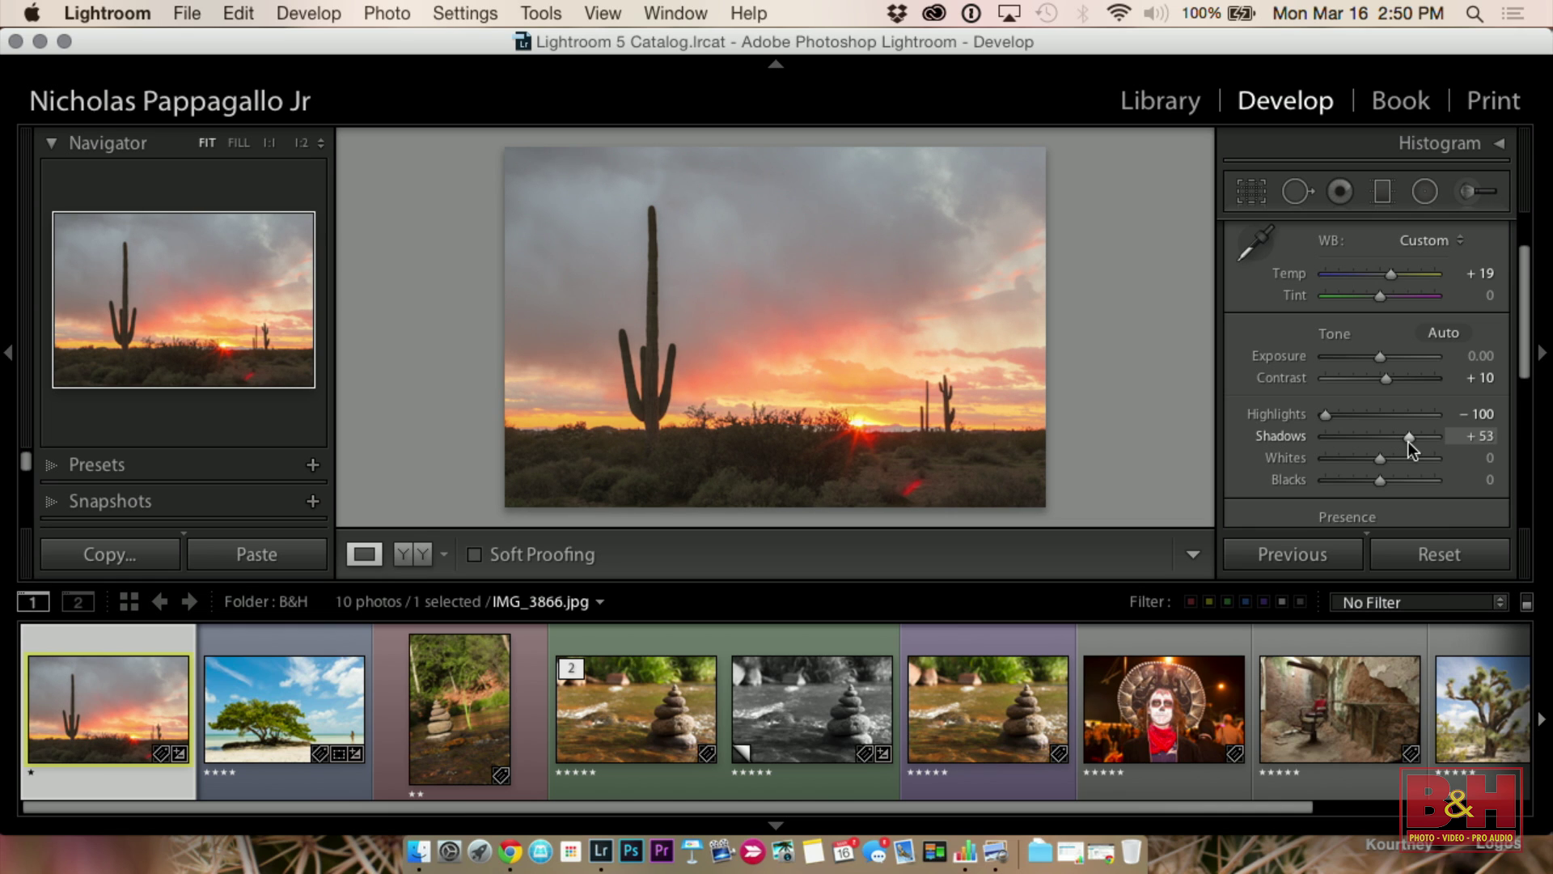
{"action": "left_click_drag", "start_coordinate": [1378, 460], "coordinate": [1370, 481]}
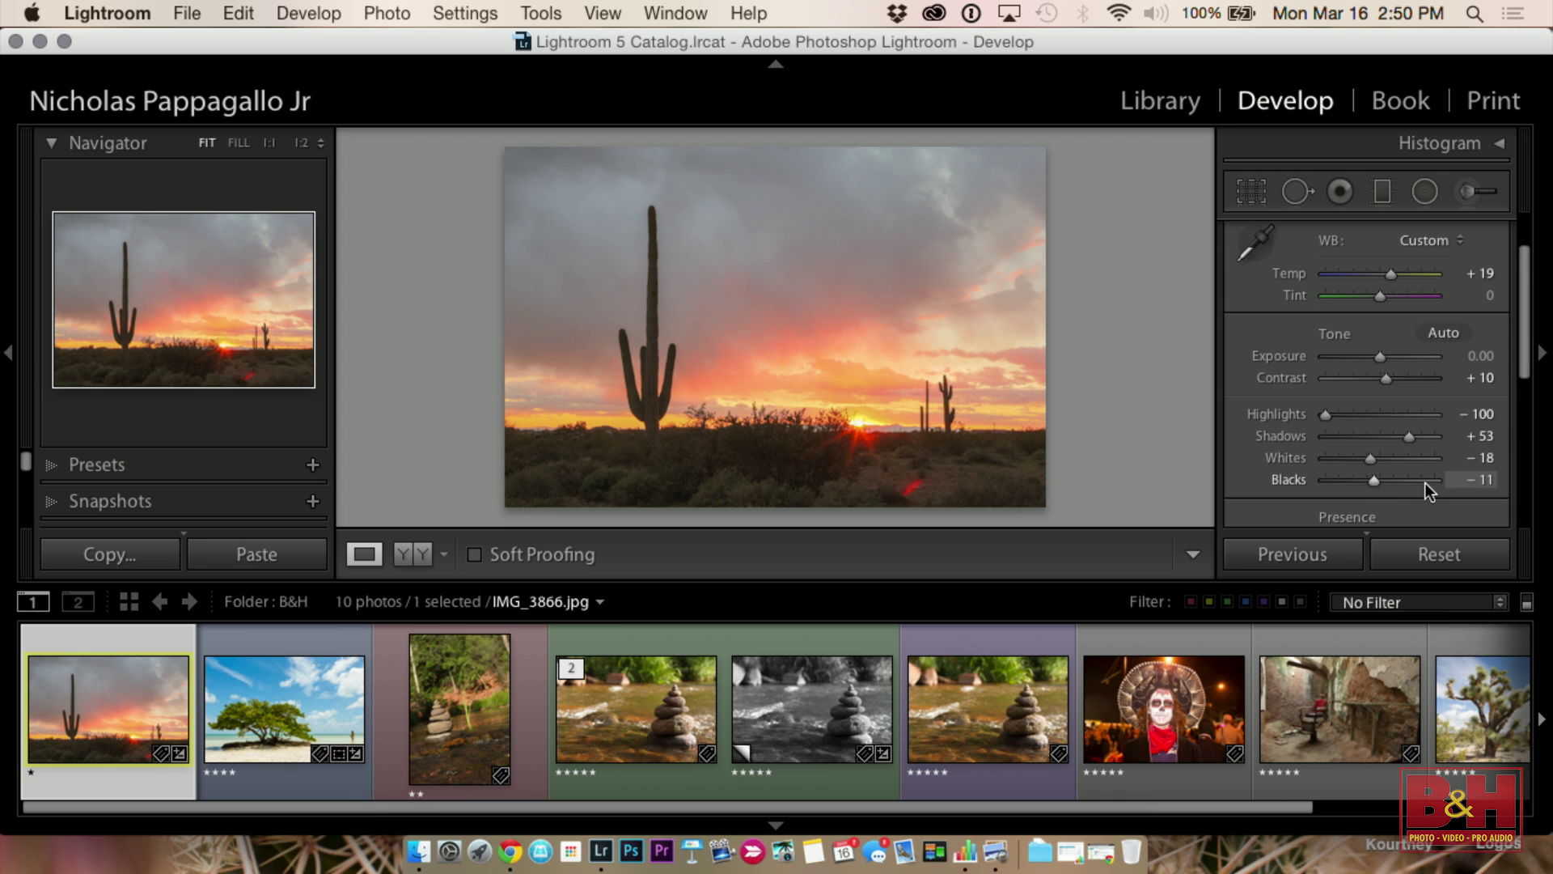
{"action": "scroll", "coordinate": [1424, 482], "scroll_direction": "down", "scroll_amount": 3}
{"action": "left_click_drag", "start_coordinate": [1381, 456], "coordinate": [1417, 479]}
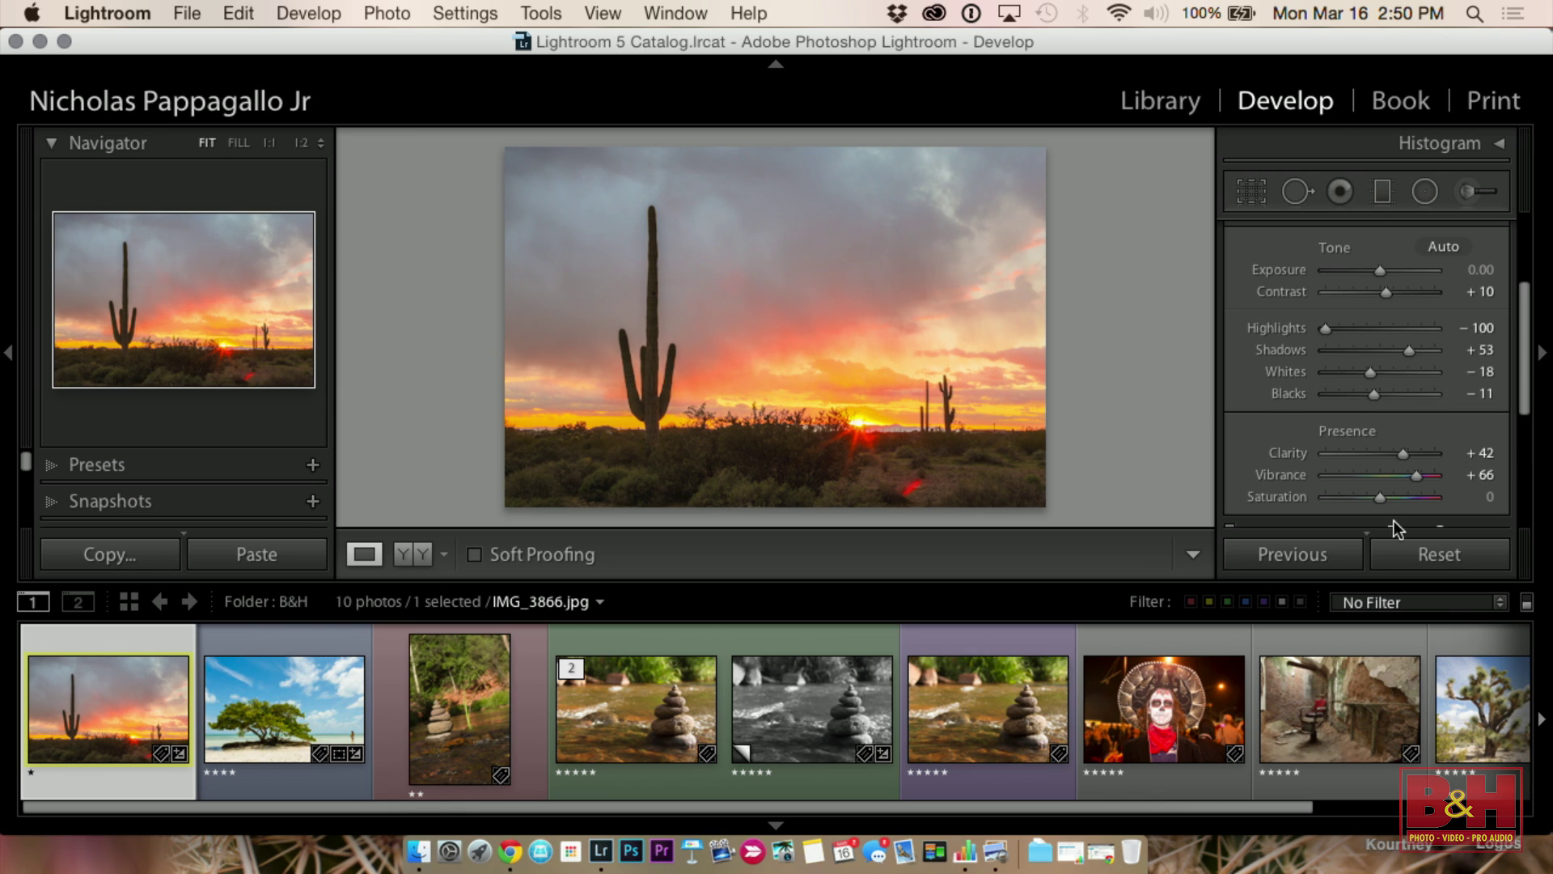
Step: Try Saturation at +100 and −3 on the sunset photo, and reset it to 0
{"action": "scroll", "coordinate": [1395, 521], "scroll_direction": "down", "scroll_amount": 2}
{"action": "left_click_drag", "start_coordinate": [1385, 454], "coordinate": [1433, 462]}
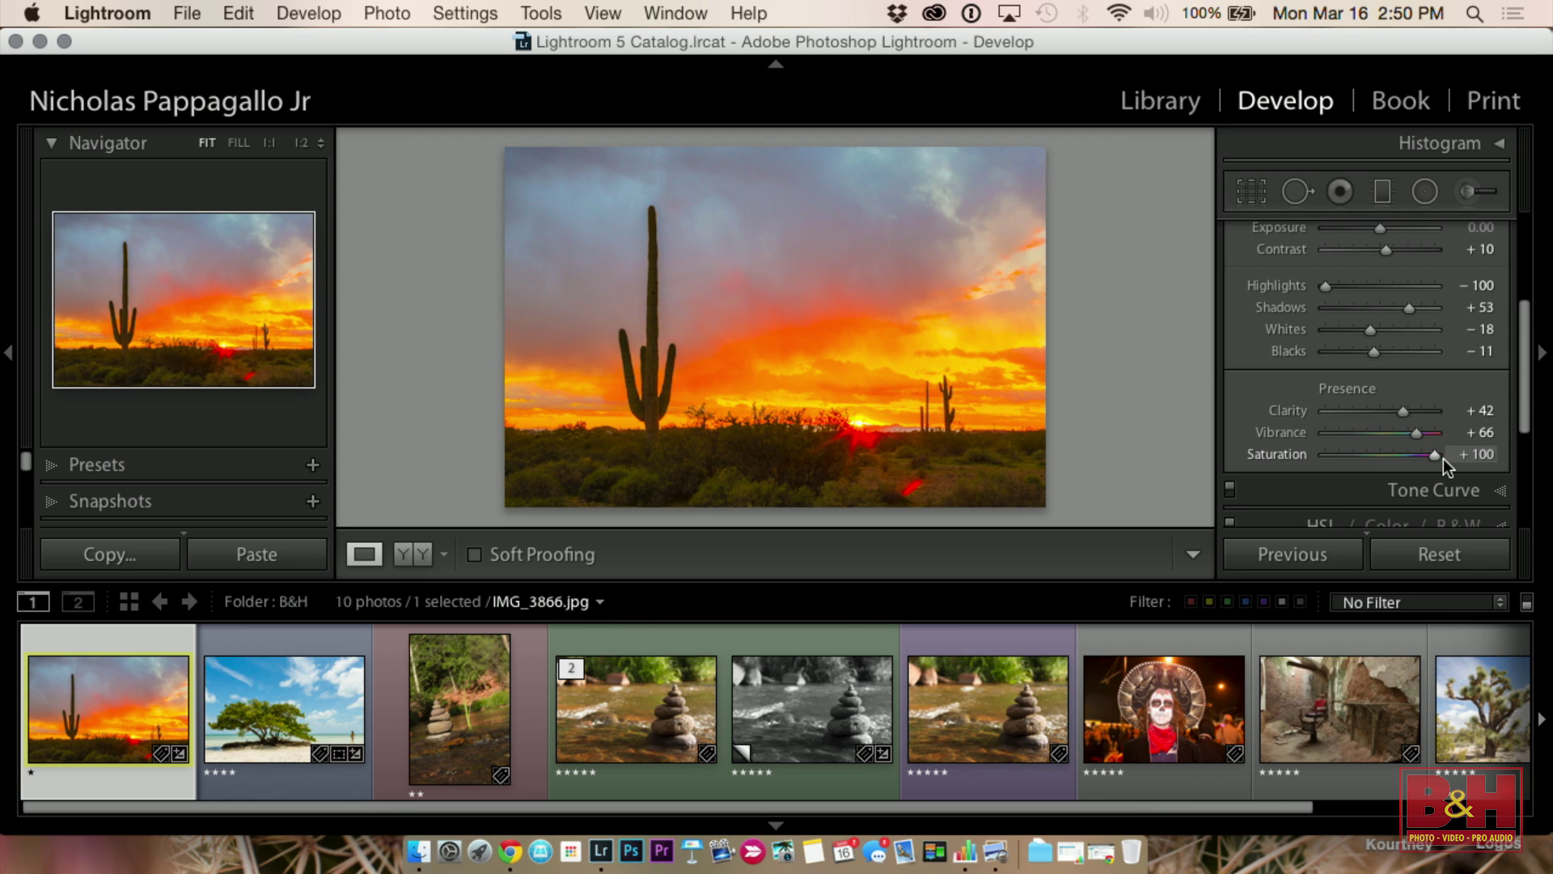
{"action": "left_click_drag", "start_coordinate": [1443, 458], "coordinate": [1378, 458]}
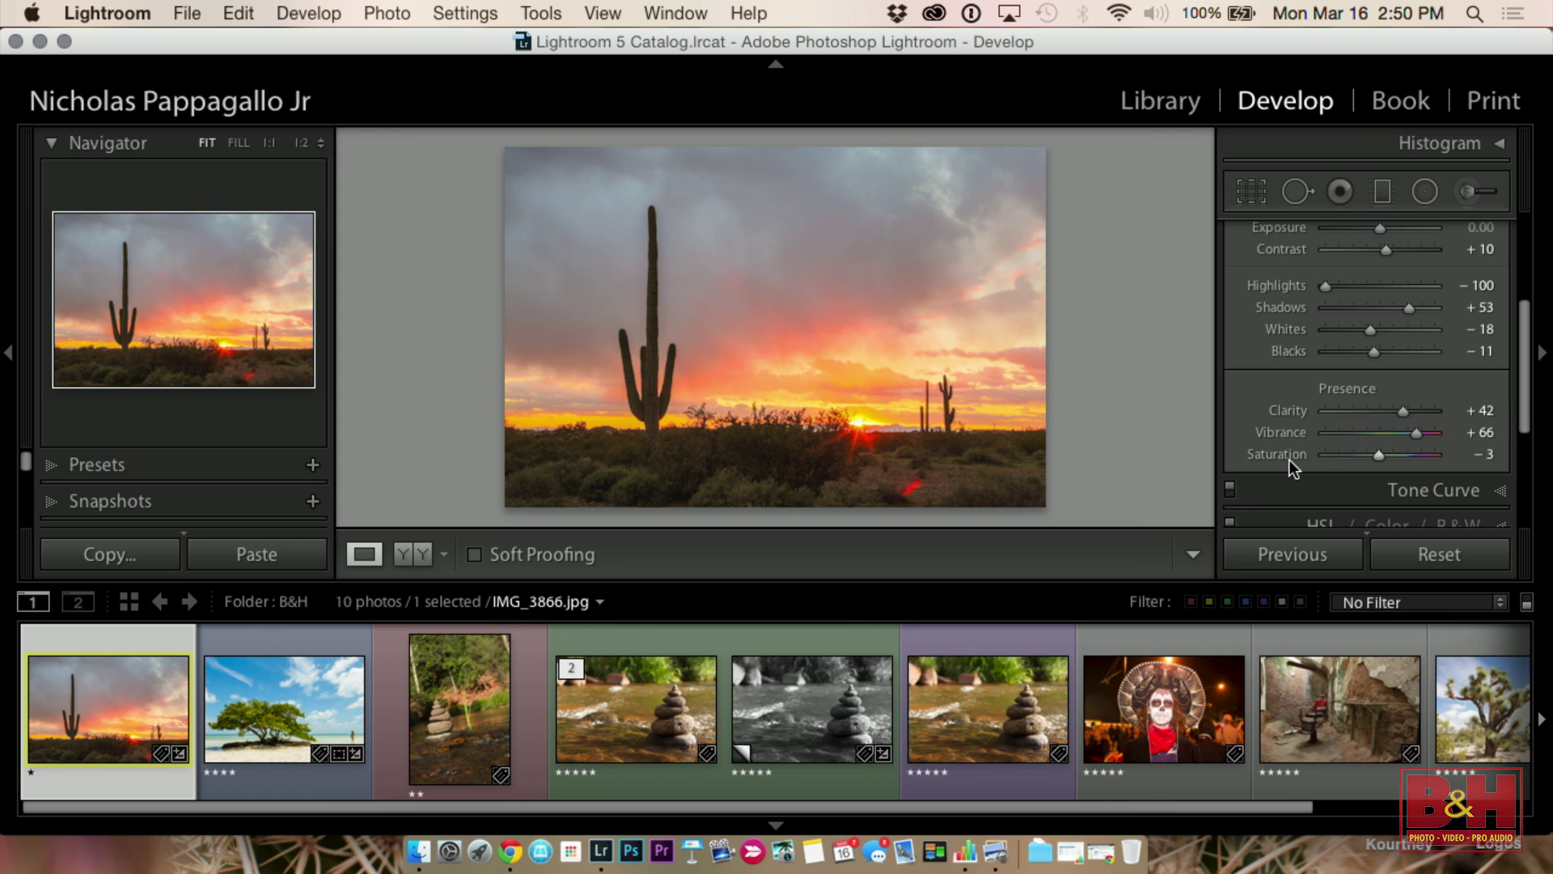
{"action": "left_click_drag", "start_coordinate": [1380, 458], "coordinate": [1456, 456]}
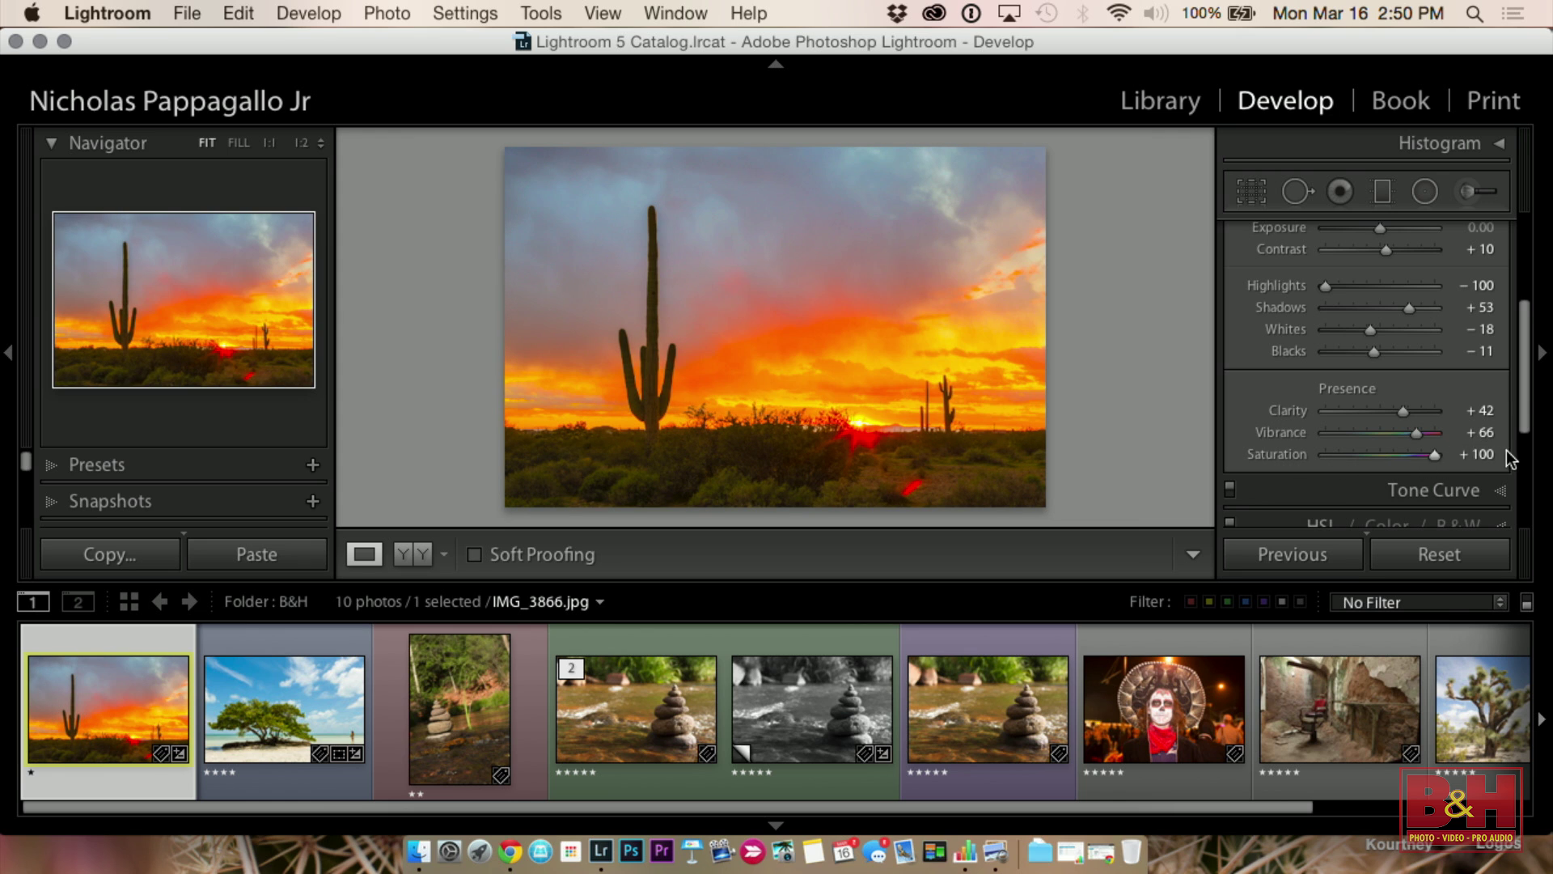
{"action": "double_click", "coordinate": [1270, 453]}
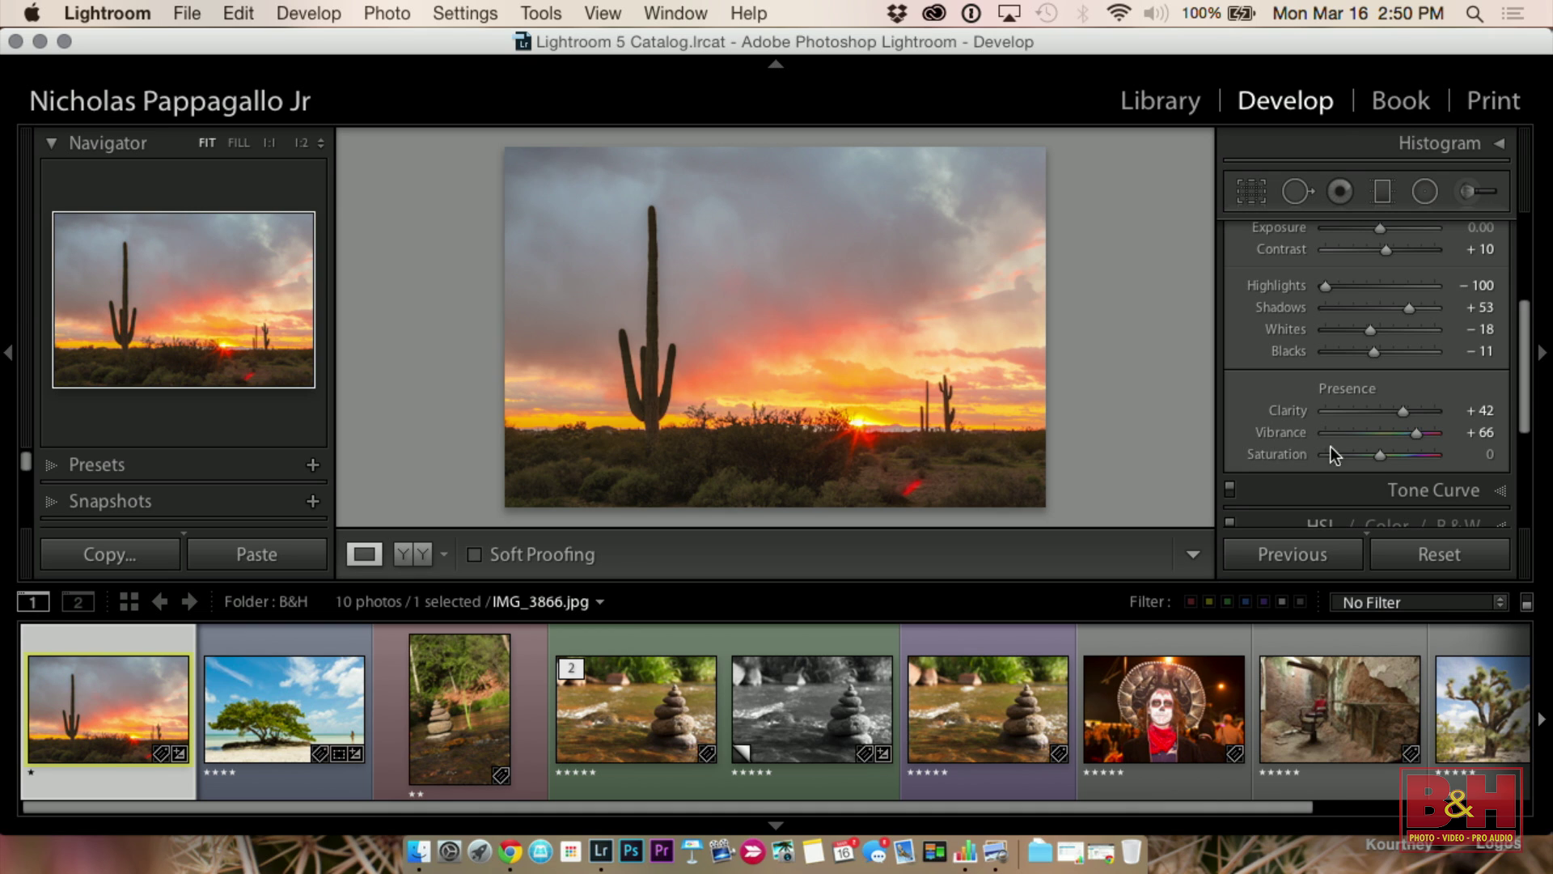
Step: Adjust individual colours in the HSL settings: Yellow to +18, Green to +9 and Blue to +55
{"action": "scroll", "coordinate": [1391, 453], "scroll_direction": "down", "scroll_amount": 4}
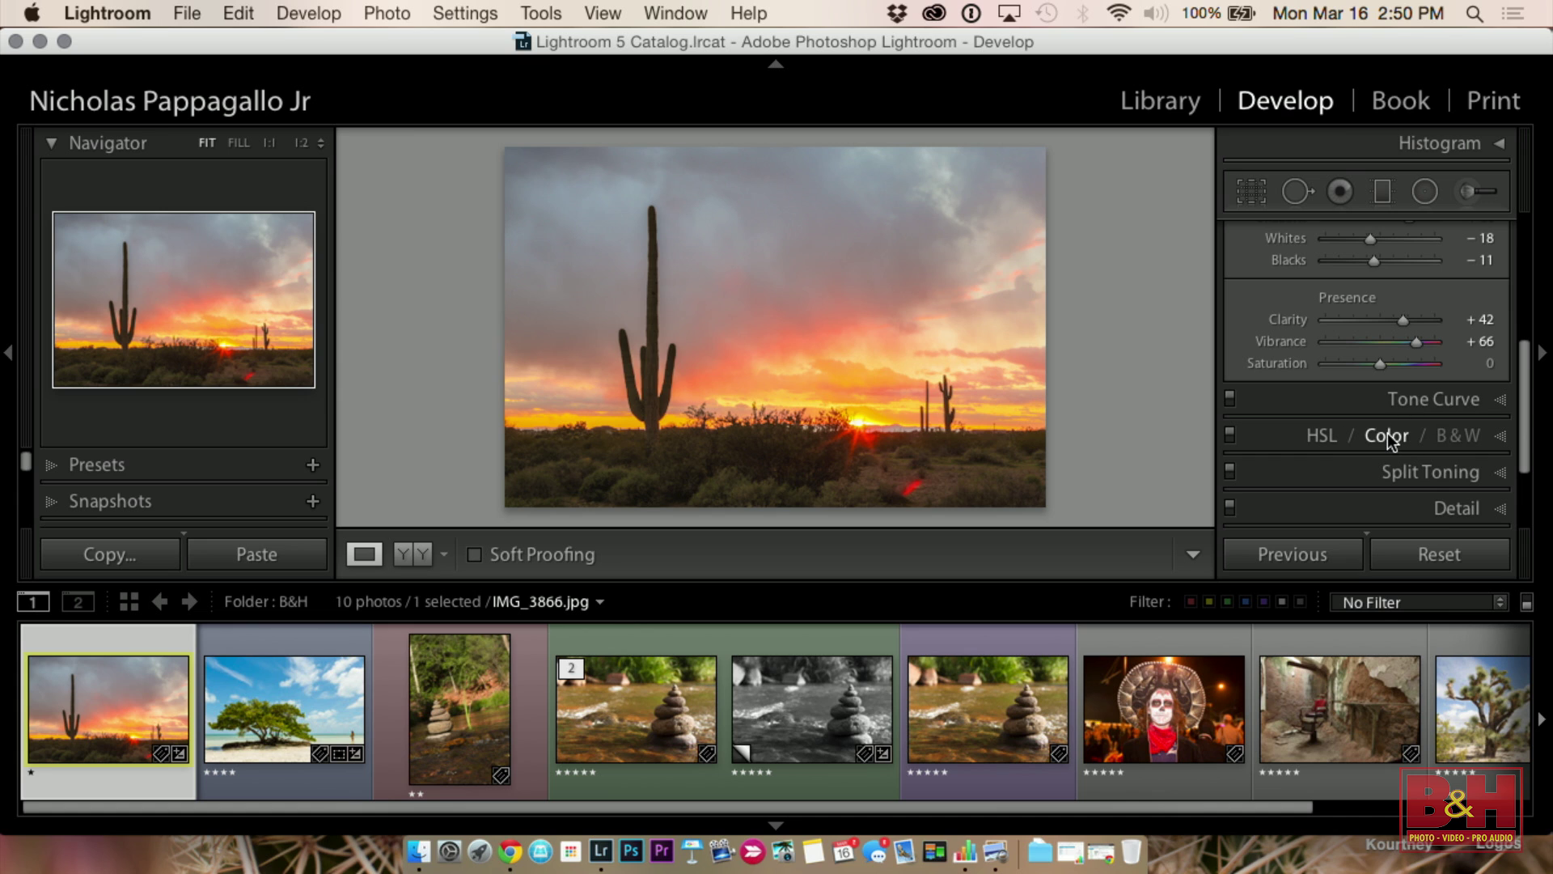
{"action": "left_click", "coordinate": [1319, 435]}
{"action": "scroll", "coordinate": [1319, 435], "scroll_direction": "up", "scroll_amount": 3}
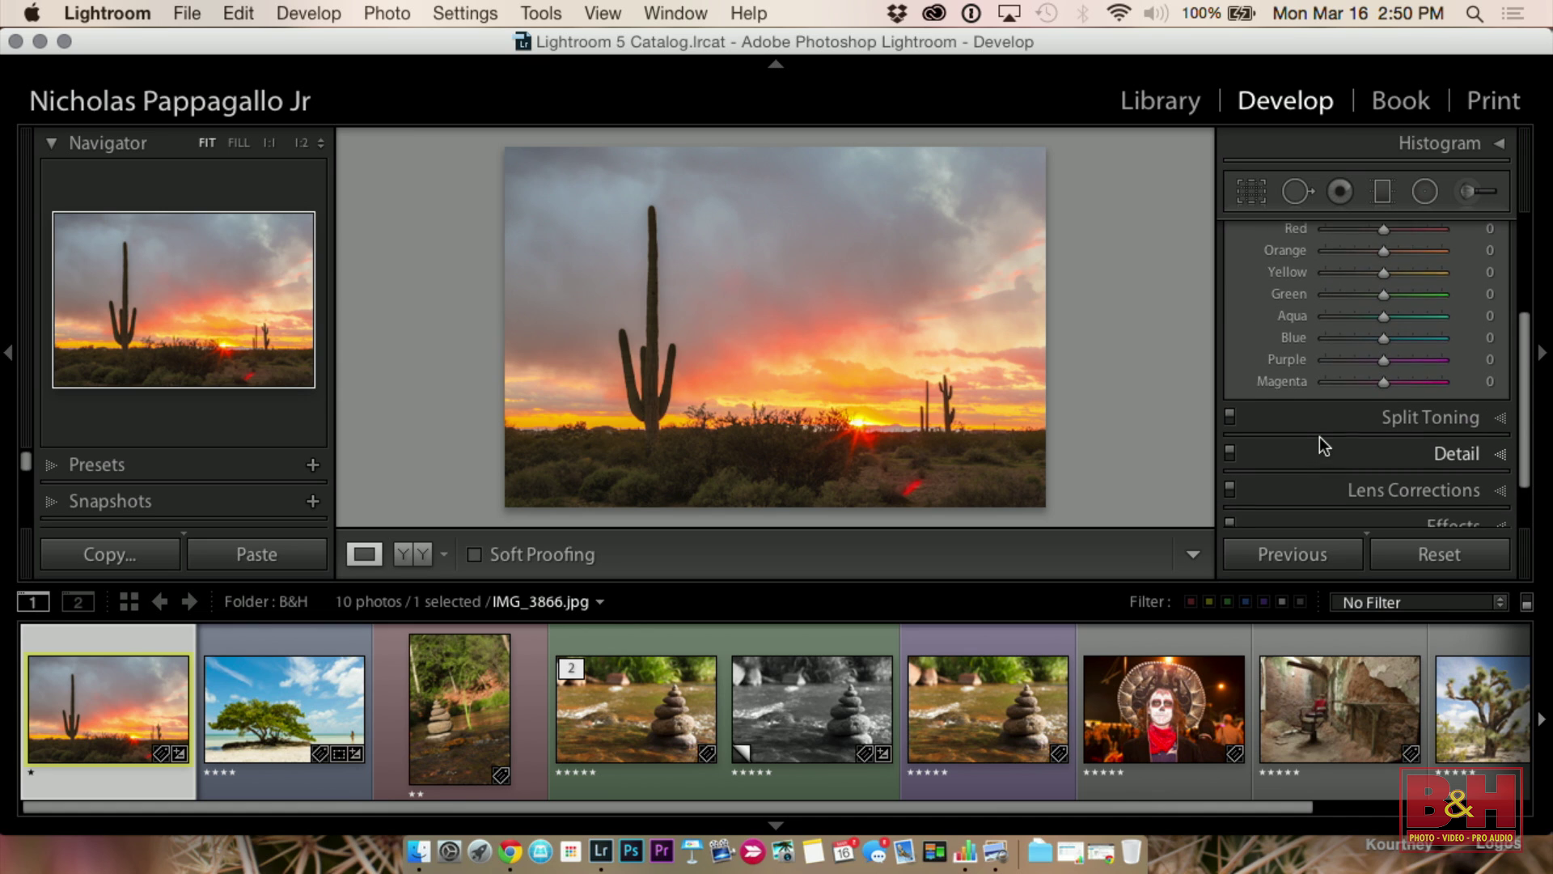
{"action": "mouse_move", "coordinate": [1380, 298]}
{"action": "left_mouse_down"}
{"action": "mouse_move", "coordinate": [1399, 299]}
{"action": "mouse_move", "coordinate": [1357, 299]}
{"action": "mouse_move", "coordinate": [1438, 301]}
{"action": "mouse_move", "coordinate": [1344, 298]}
{"action": "mouse_move", "coordinate": [1429, 275]}
{"action": "mouse_move", "coordinate": [1259, 251]}
{"action": "mouse_move", "coordinate": [1393, 280]}
{"action": "left_mouse_up"}
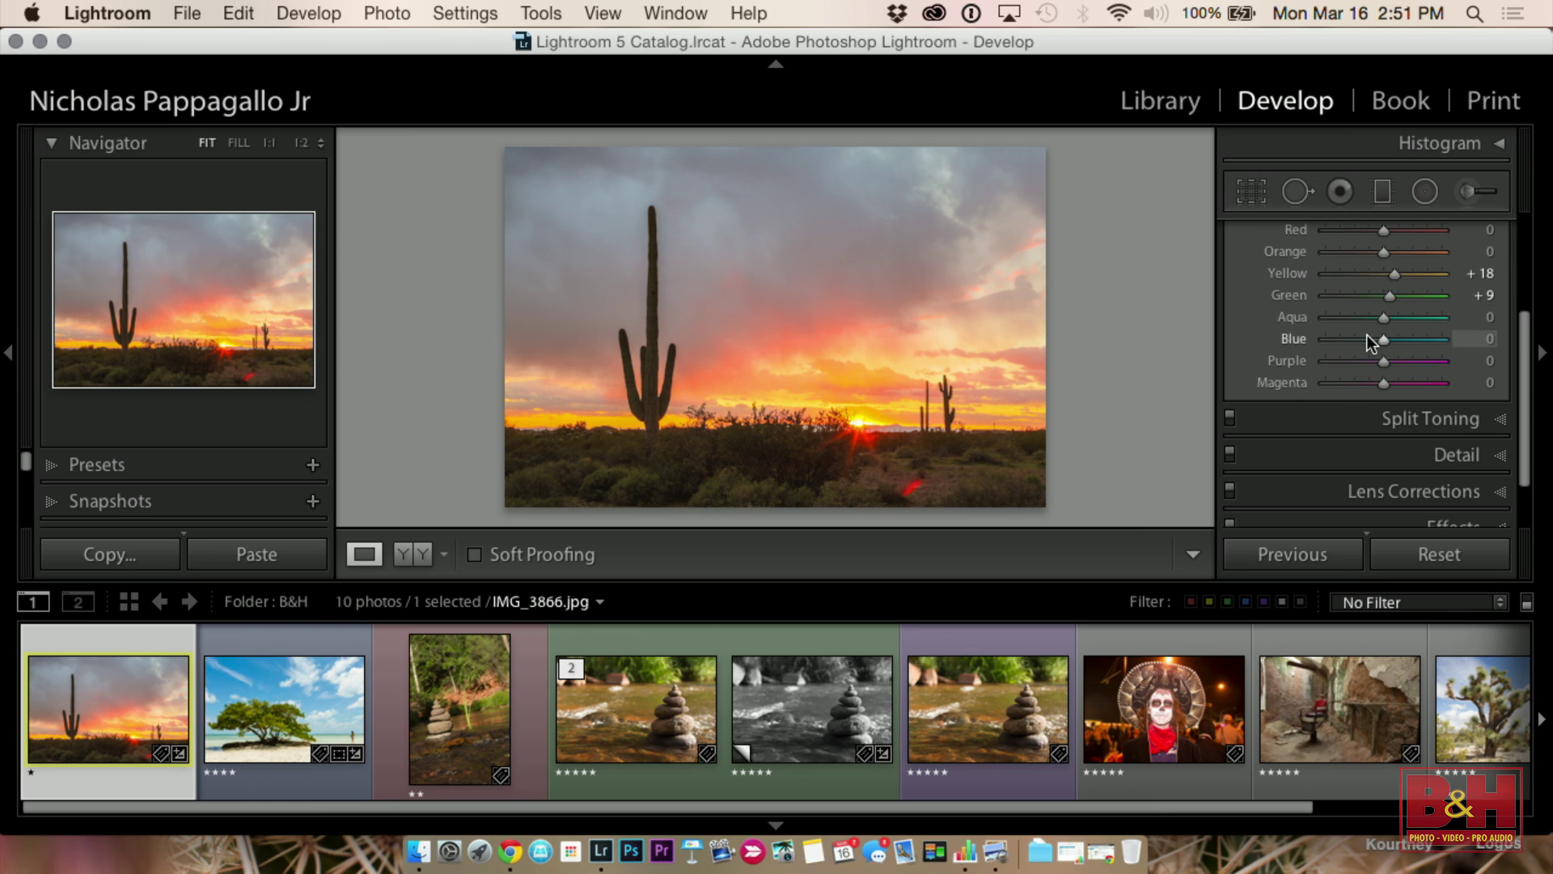
{"action": "scroll", "coordinate": [1367, 334], "scroll_direction": "down", "scroll_amount": 1}
{"action": "scroll", "coordinate": [1369, 342], "scroll_direction": "down", "scroll_amount": 1}
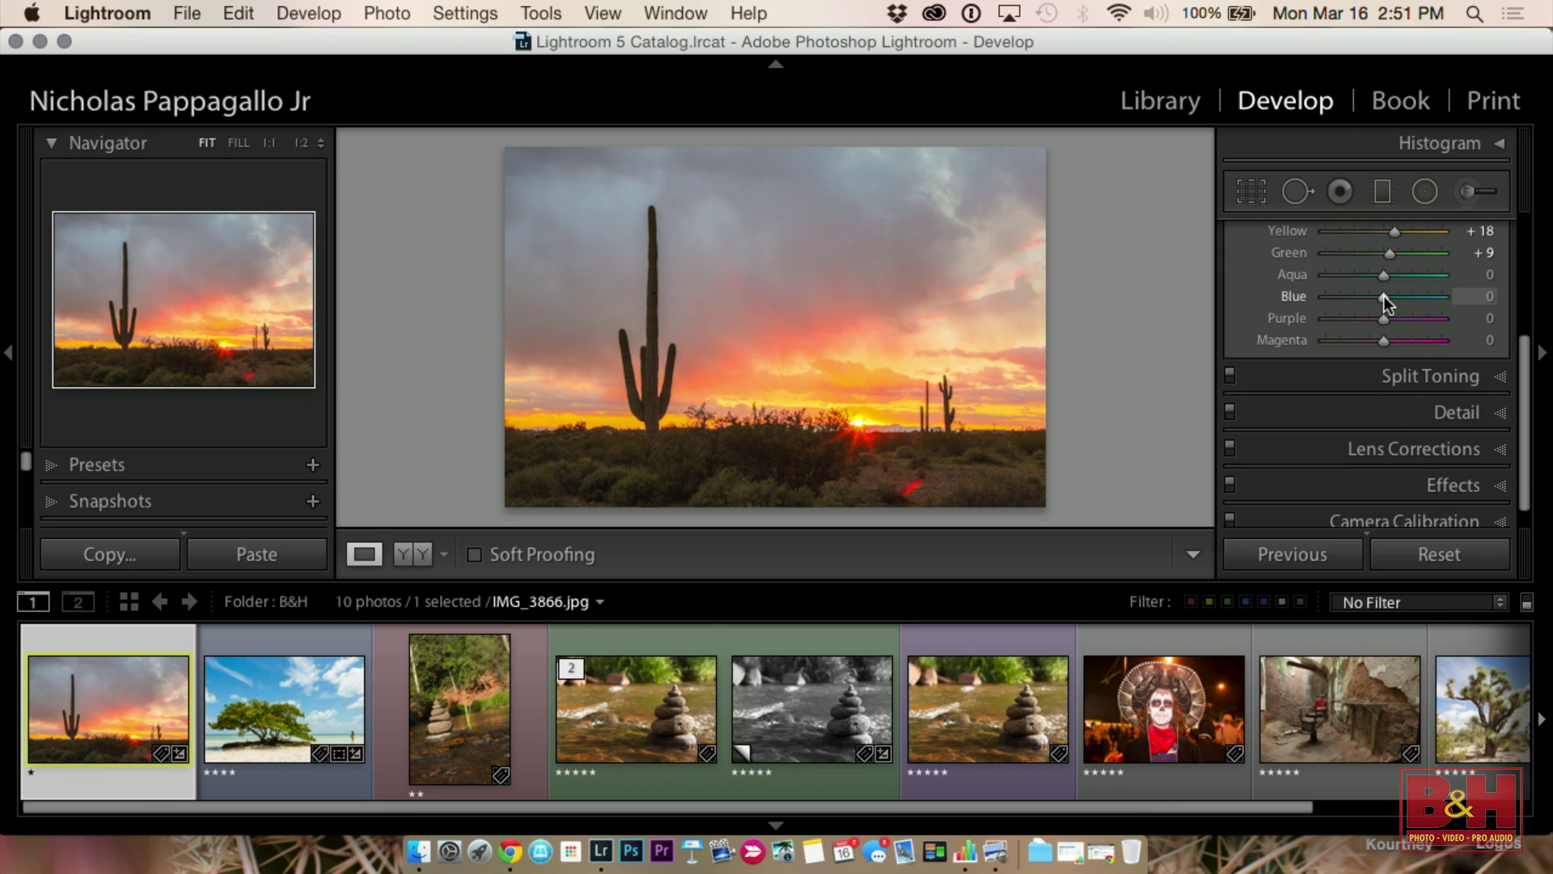
{"action": "left_click_drag", "start_coordinate": [1387, 295], "coordinate": [1414, 309]}
{"action": "scroll", "coordinate": [1415, 309], "scroll_direction": "down", "scroll_amount": 1}
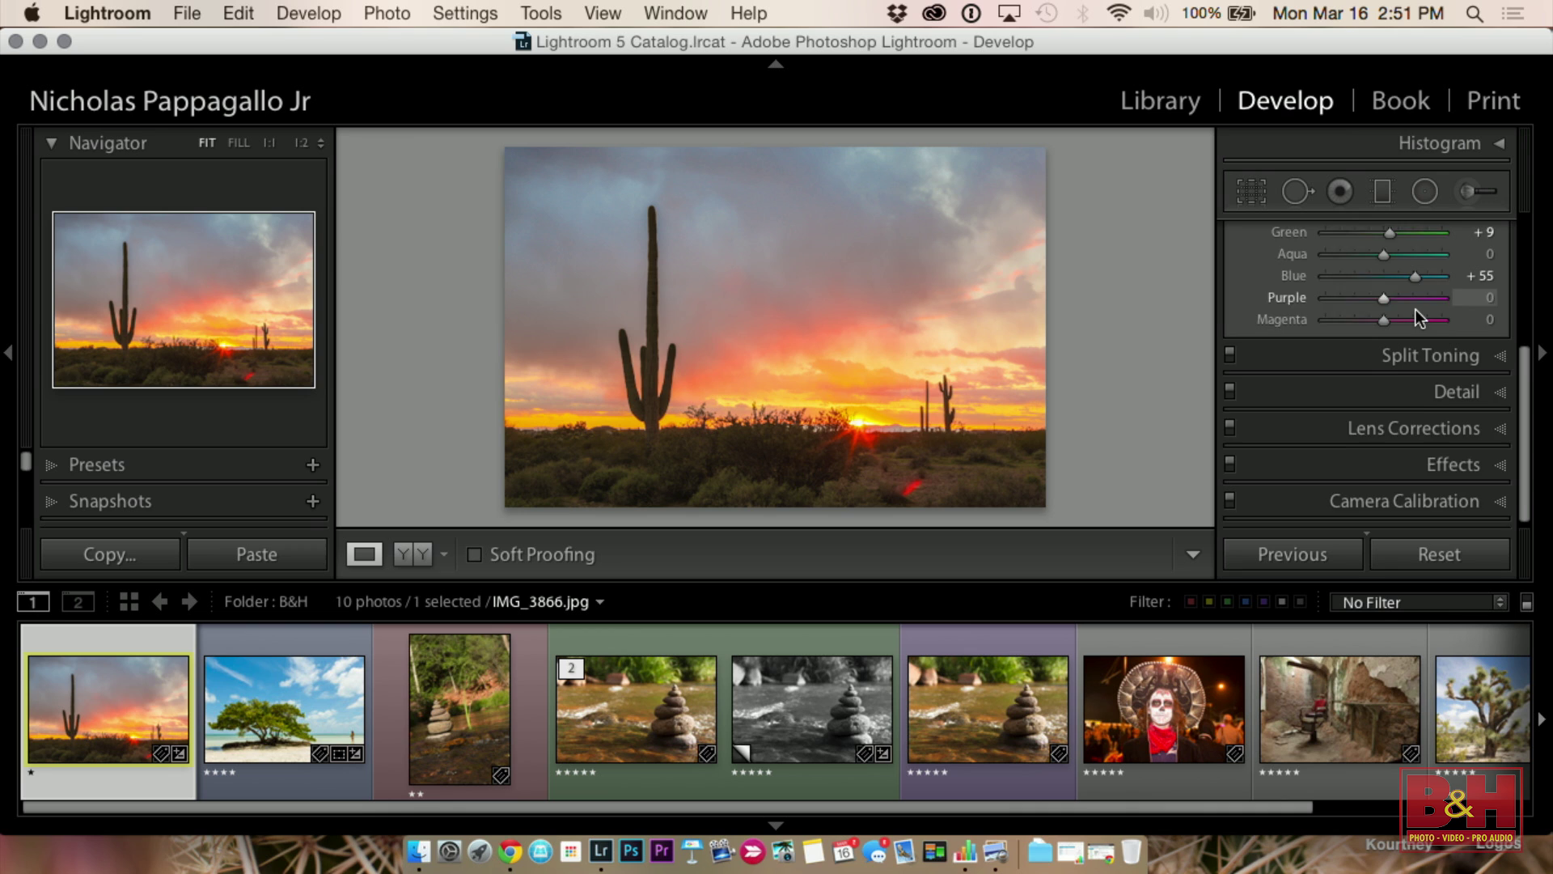
Step: Set the Luminance noise reduction of the sunset photo to 25 in the Detail settings
{"action": "left_click", "coordinate": [1409, 354]}
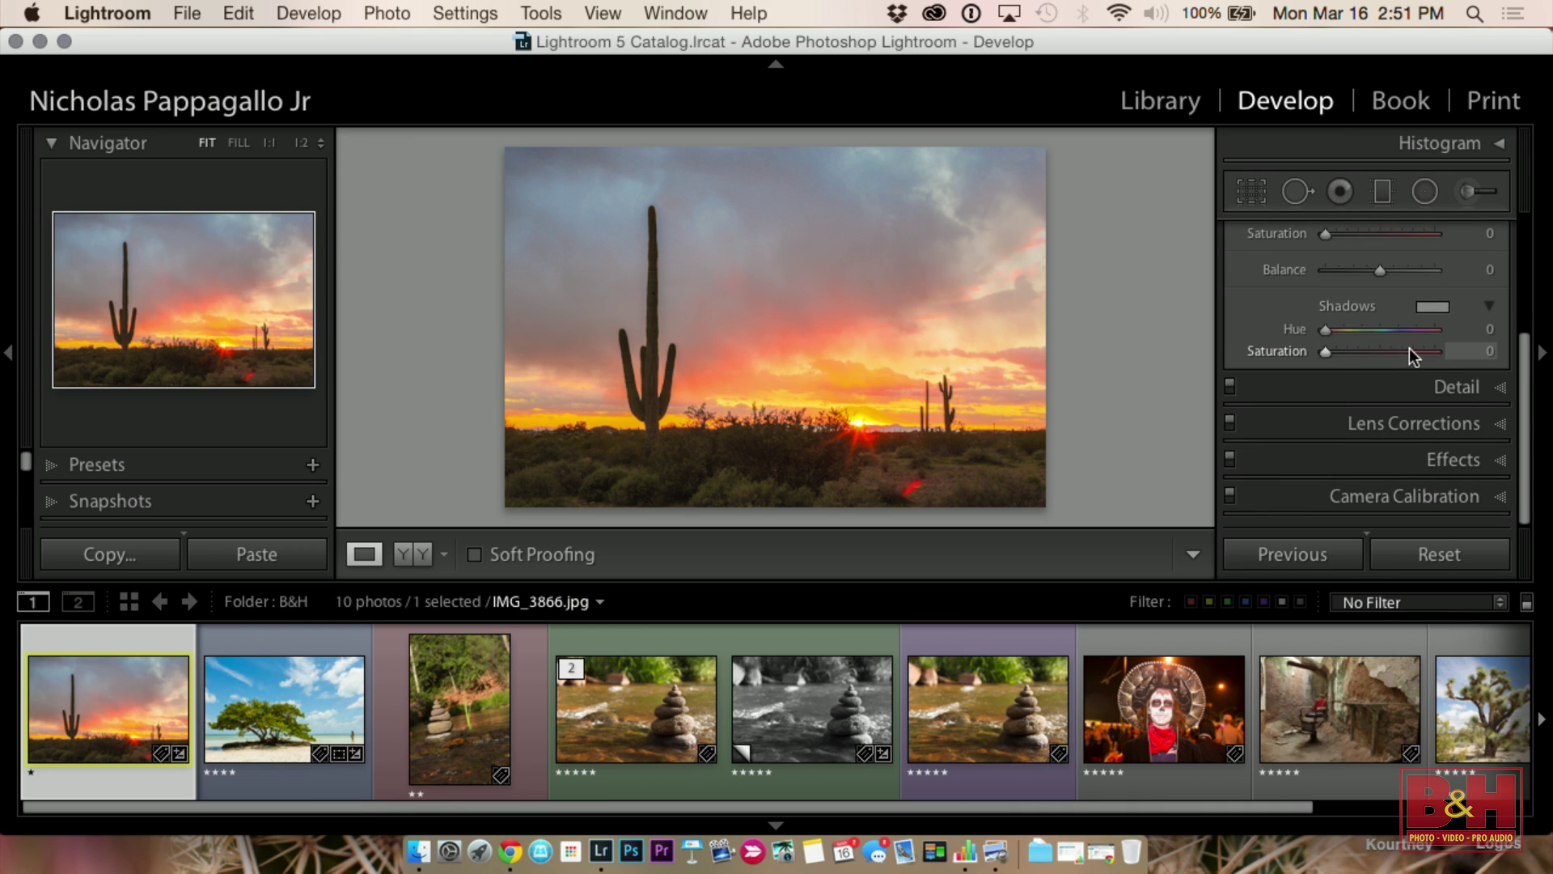
{"action": "left_click", "coordinate": [1407, 385]}
{"action": "scroll", "coordinate": [1407, 385], "scroll_direction": "down", "scroll_amount": 7}
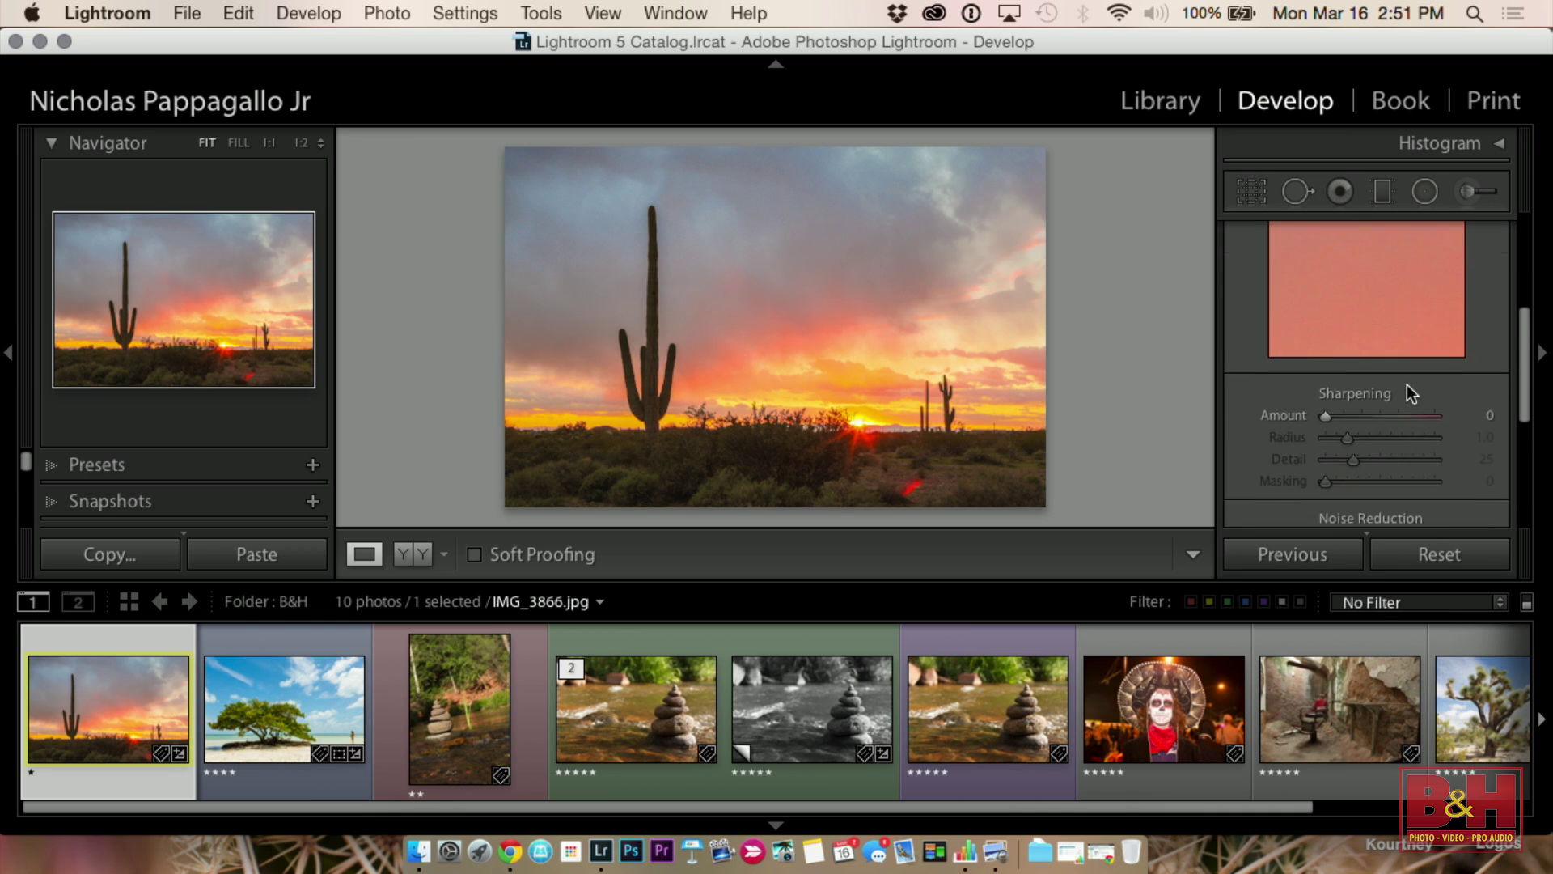
{"action": "key", "text": "i"}
{"action": "key", "text": "i"}
{"action": "key", "text": "i"}
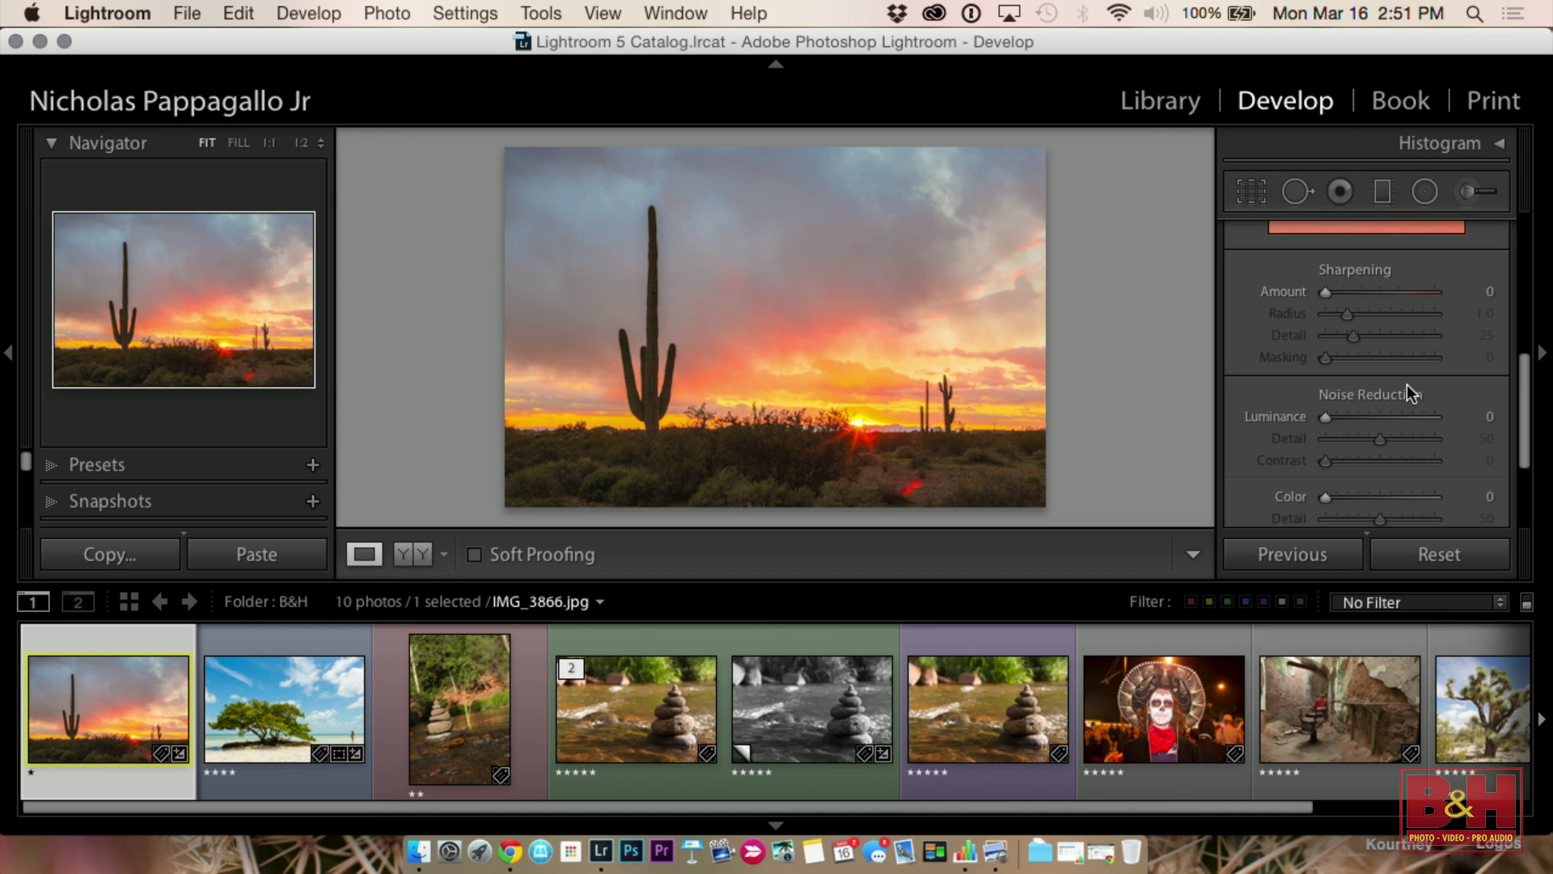
{"action": "left_click_drag", "start_coordinate": [1327, 416], "coordinate": [1352, 424]}
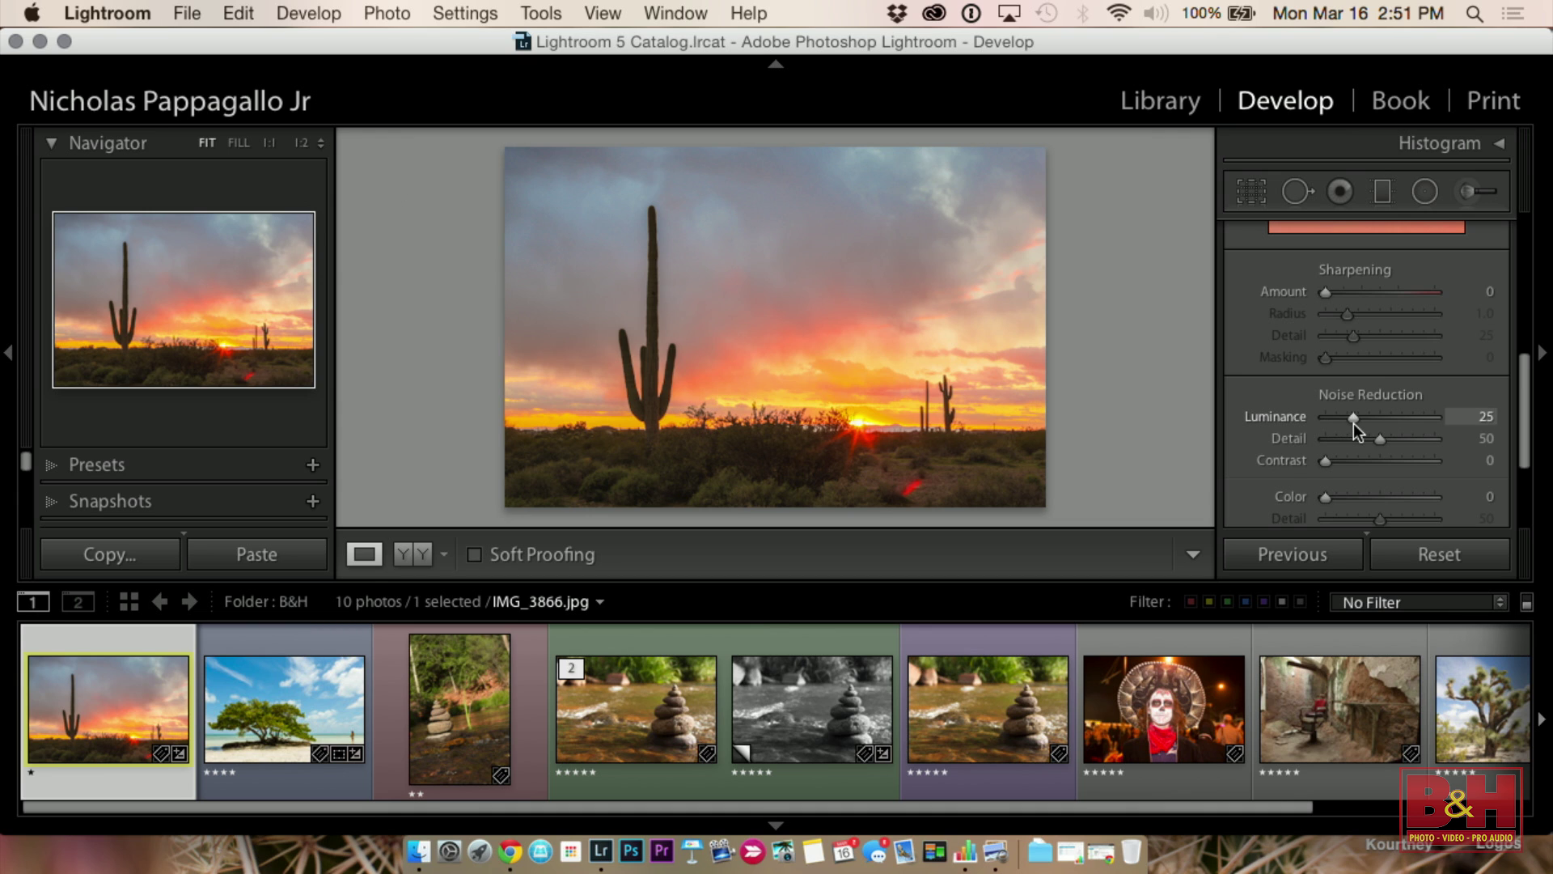
{"action": "scroll", "coordinate": [1353, 423], "scroll_direction": "up", "scroll_amount": 4}
{"action": "scroll", "coordinate": [1353, 424], "scroll_direction": "down", "scroll_amount": 7}
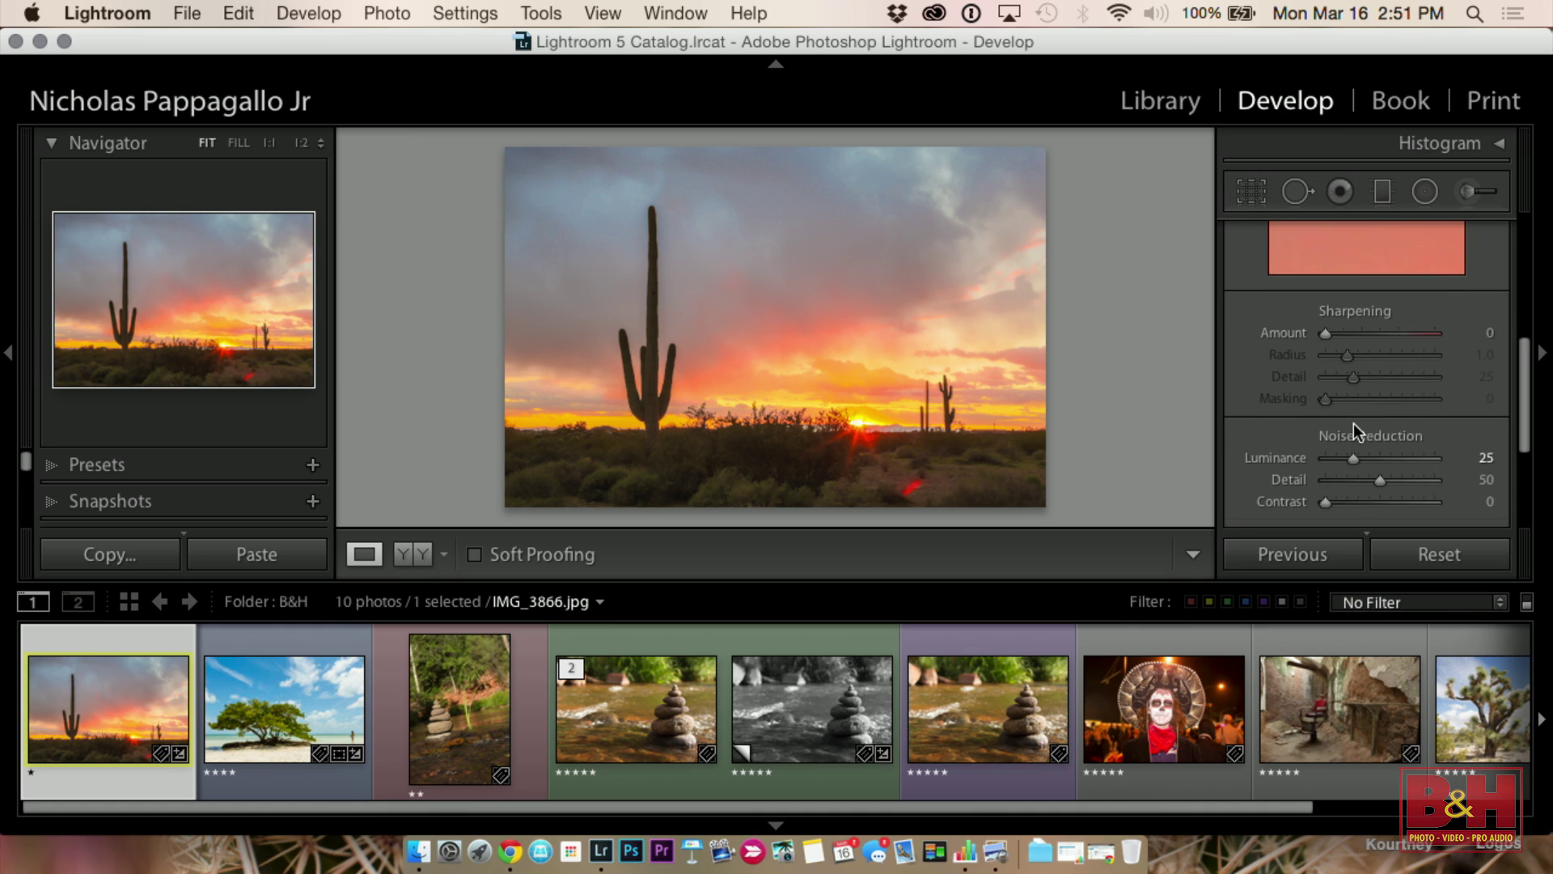
Step: Enable lens profile corrections for the sunset photo, switching them off and on repeatedly to compare, and leave them enabled
{"action": "left_click", "coordinate": [1353, 457]}
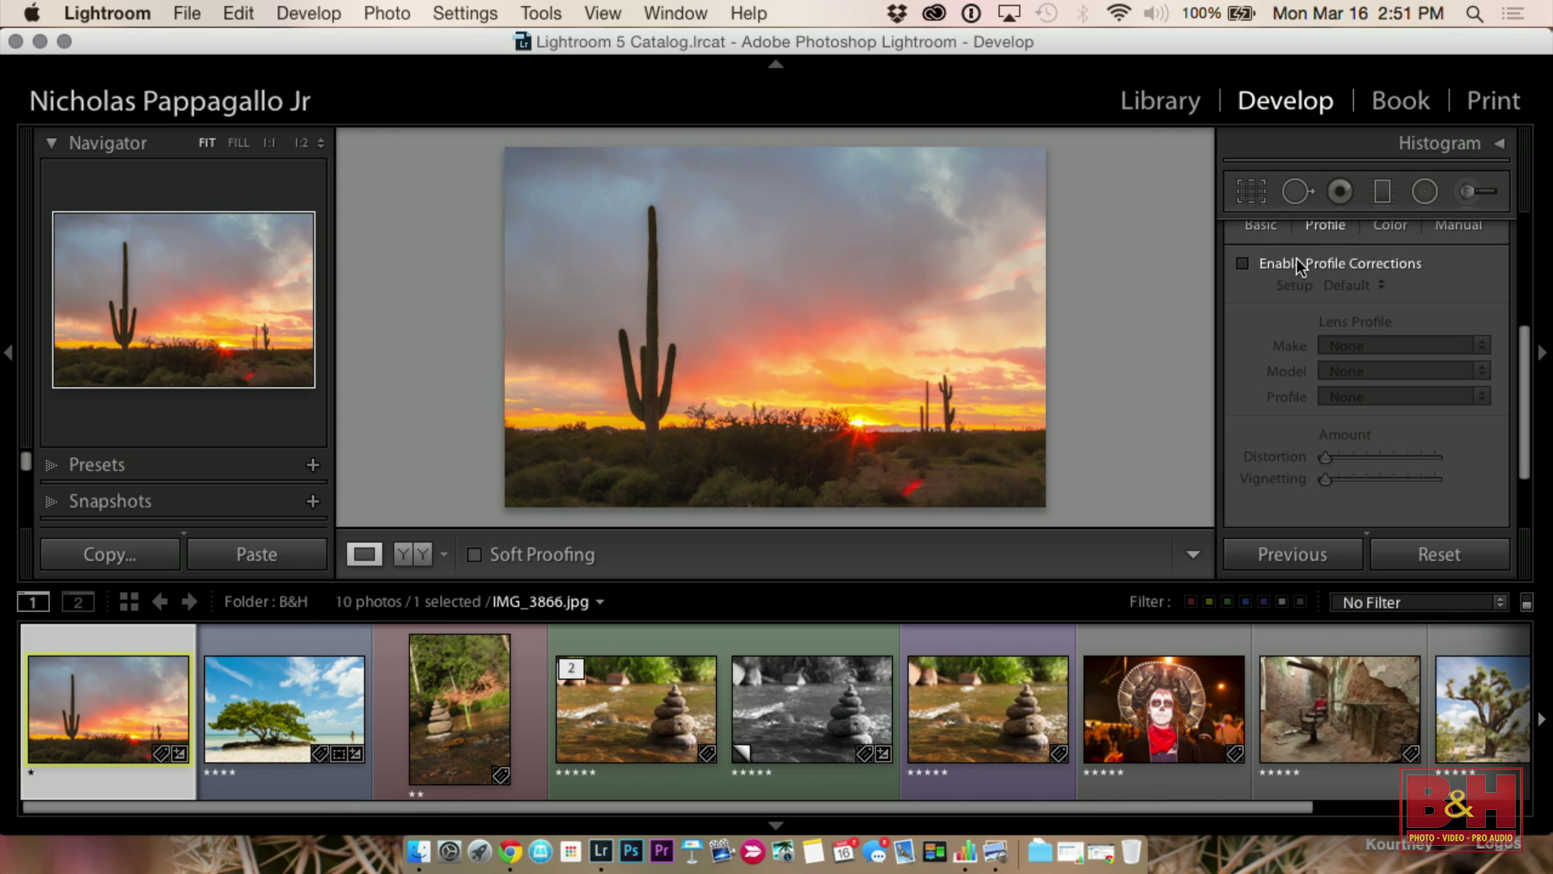
{"action": "left_click", "coordinate": [1297, 262]}
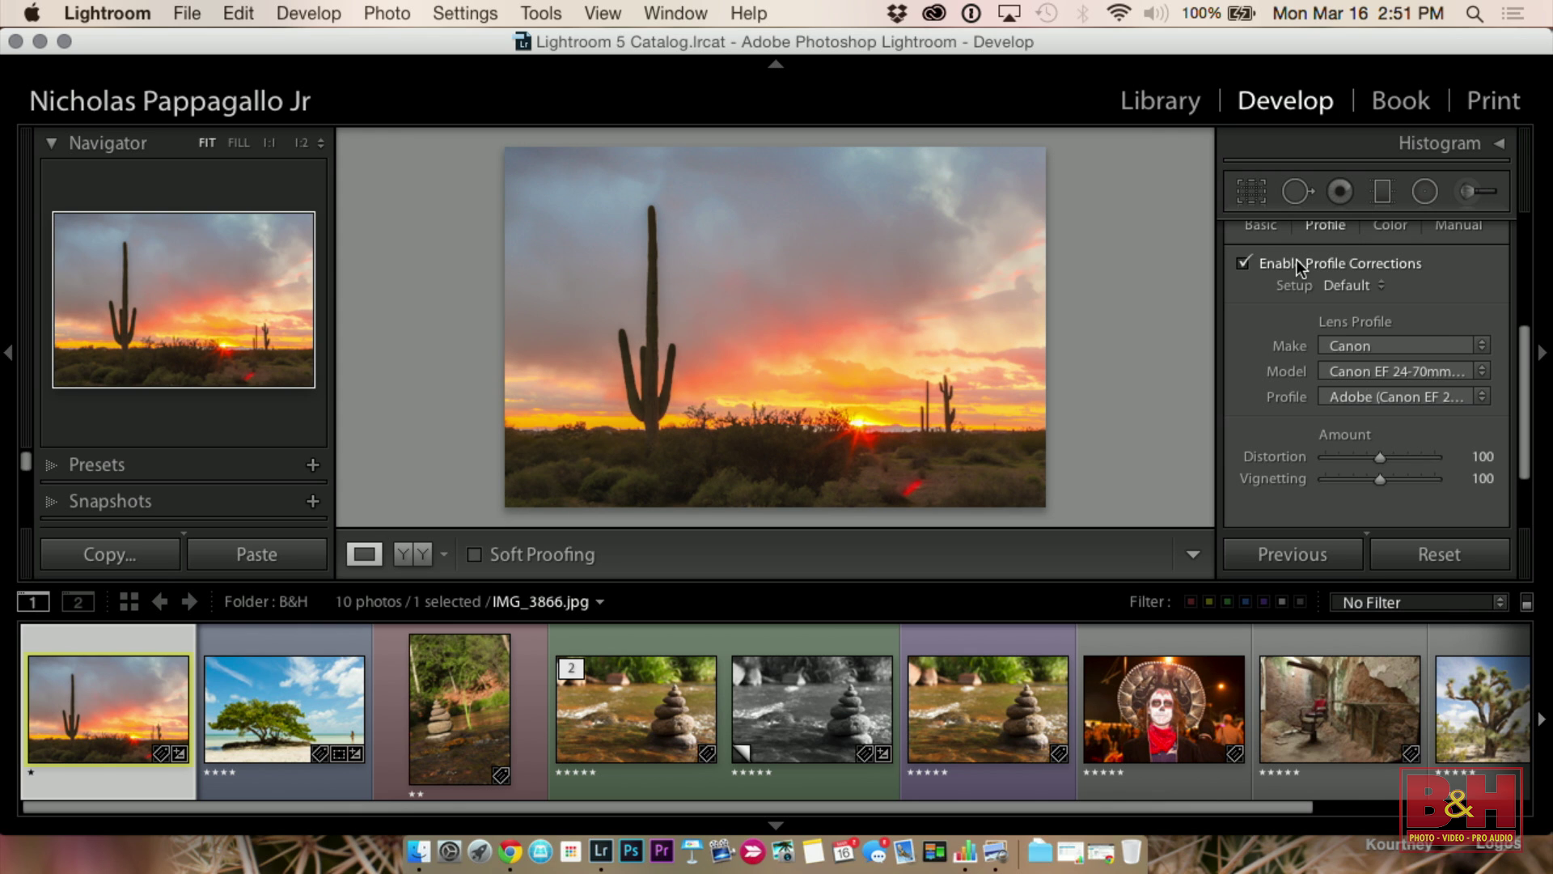
{"action": "left_click", "coordinate": [1297, 261]}
{"action": "left_click", "coordinate": [1297, 261]}
{"action": "left_click", "coordinate": [1296, 262]}
{"action": "left_click", "coordinate": [1297, 262]}
{"action": "left_click", "coordinate": [1296, 261]}
{"action": "left_click", "coordinate": [1297, 262]}
{"action": "left_click", "coordinate": [1296, 261]}
{"action": "left_click", "coordinate": [1297, 261]}
{"action": "left_click", "coordinate": [1297, 261]}
{"action": "left_click", "coordinate": [1296, 261]}
{"action": "scroll", "coordinate": [1296, 258], "scroll_direction": "down", "scroll_amount": 3}
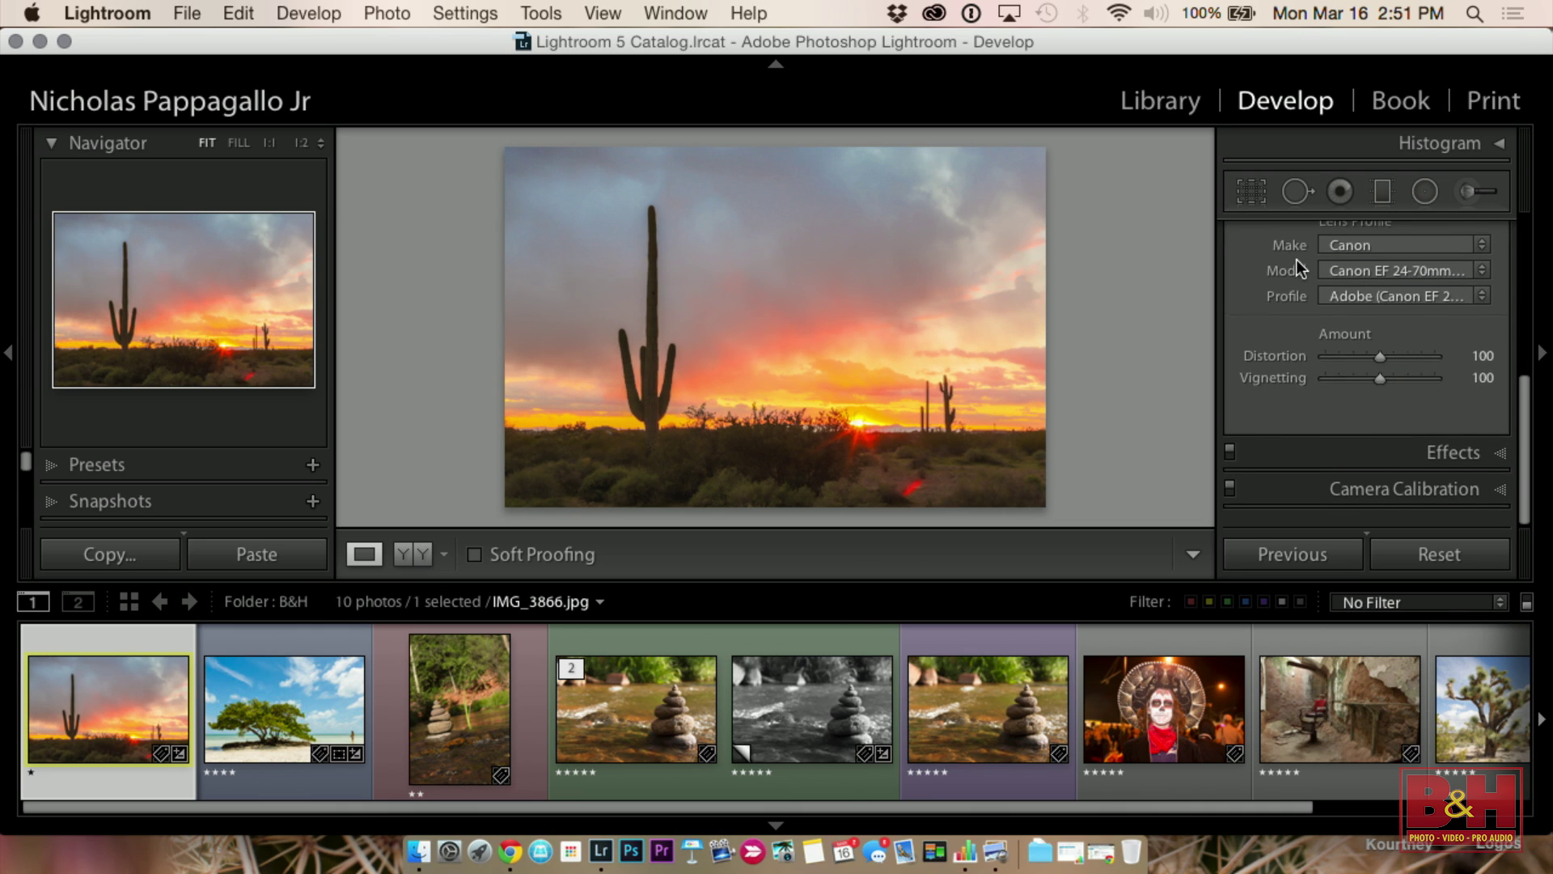
Step: Add a post-crop vignette to the sunset photo with the Amount set to −22 in the Effects settings
{"action": "scroll", "coordinate": [1409, 366], "scroll_direction": "down", "scroll_amount": 1}
{"action": "left_click", "coordinate": [1411, 468]}
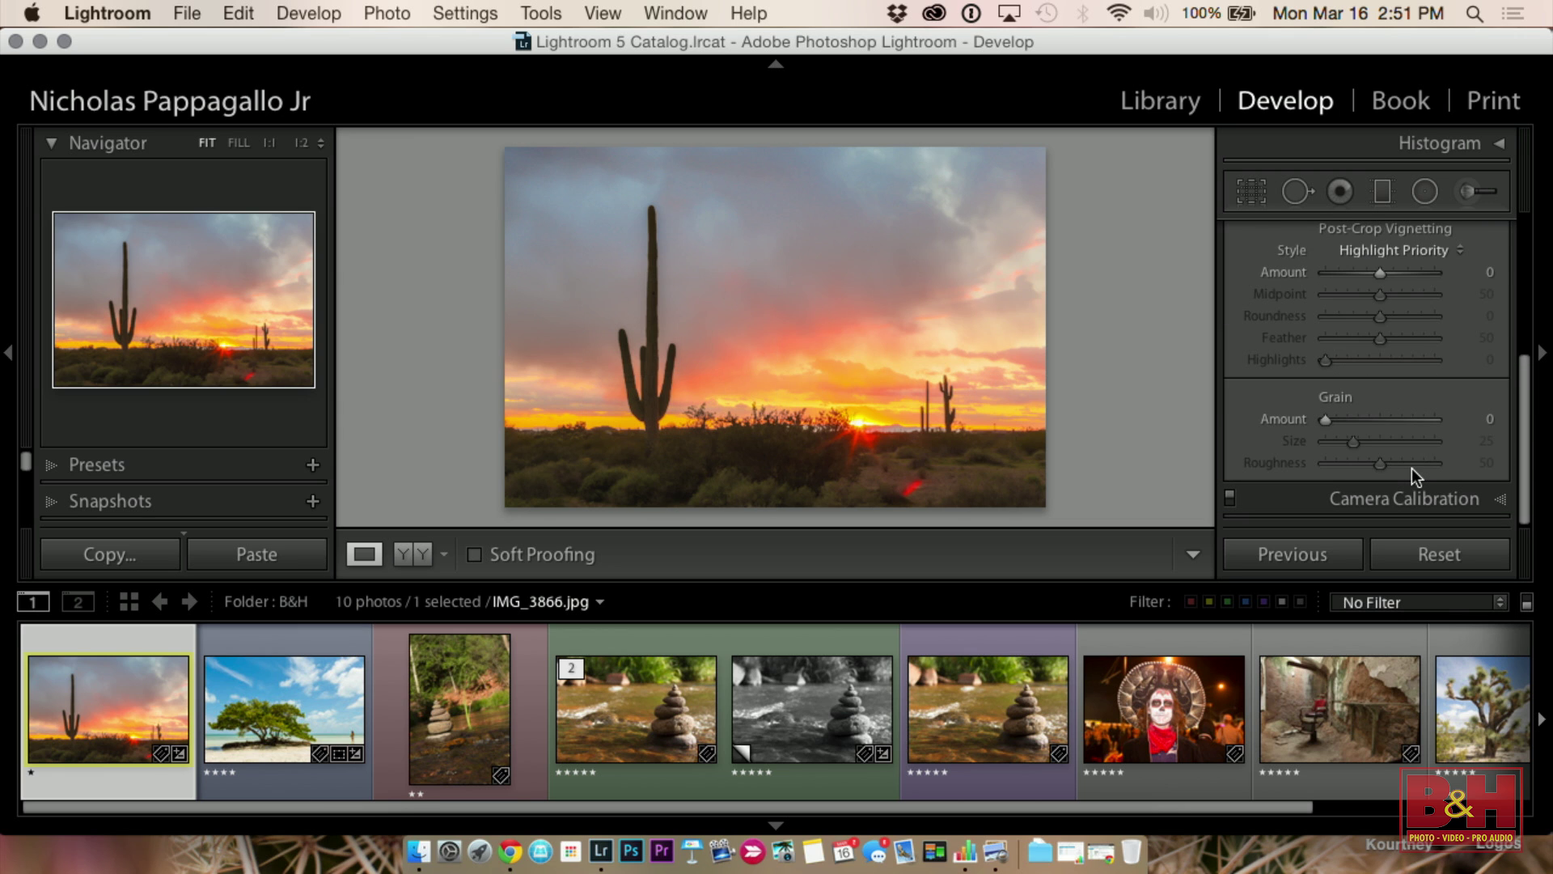
{"action": "mouse_move", "coordinate": [1381, 271]}
{"action": "left_mouse_down"}
{"action": "mouse_move", "coordinate": [1348, 271]}
{"action": "mouse_move", "coordinate": [1406, 293]}
{"action": "mouse_move", "coordinate": [1367, 283]}
{"action": "left_mouse_up"}
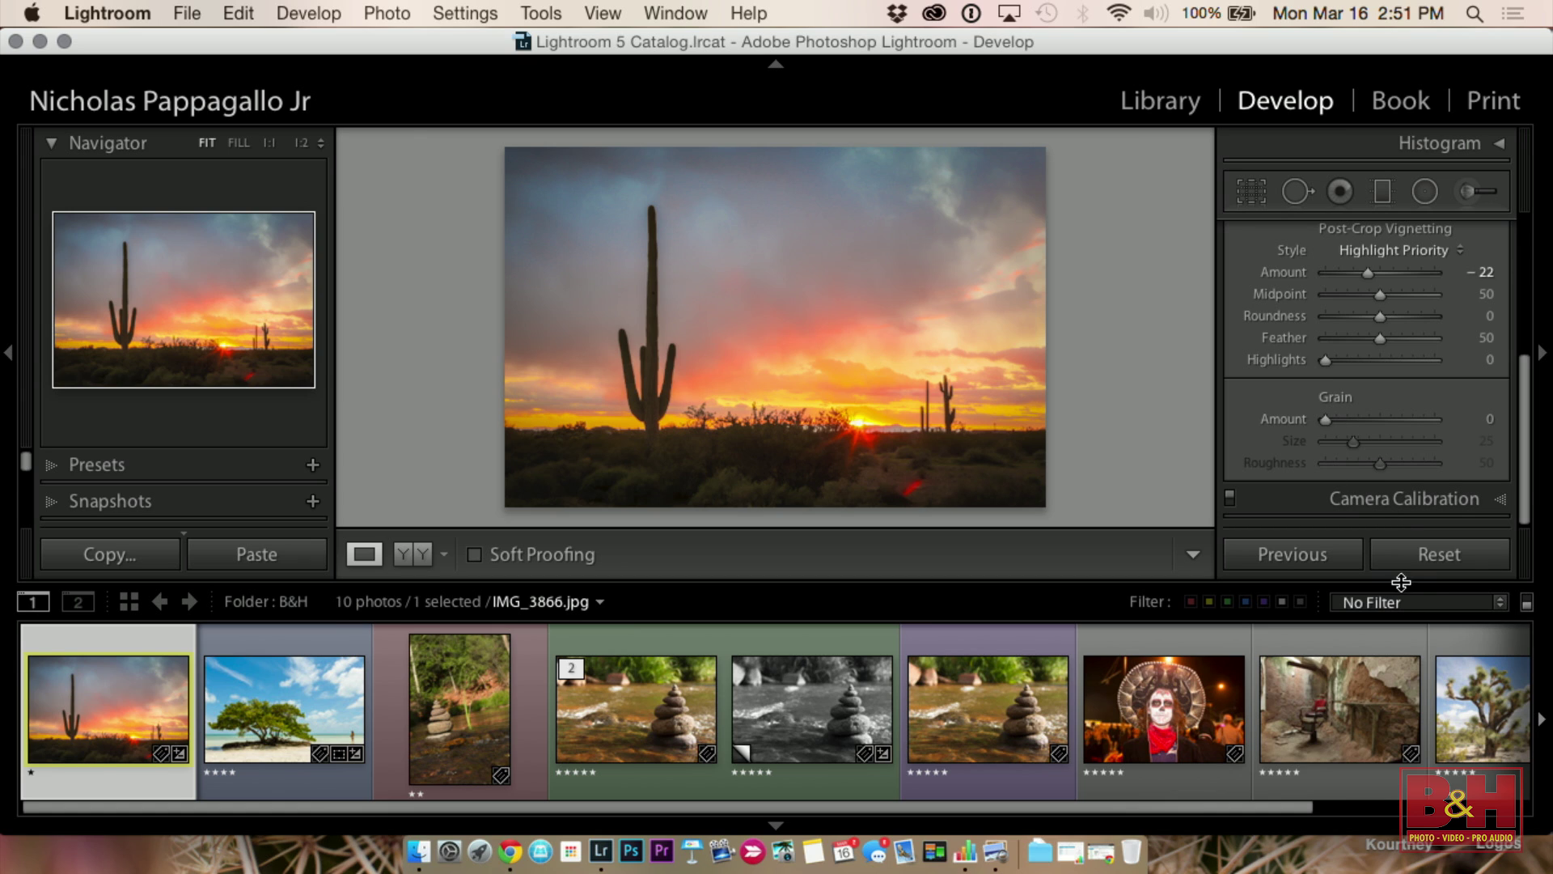
Step: Reset all develop adjustments of the cactus sunset photo and open the beach tree photo
{"action": "left_click", "coordinate": [1439, 555]}
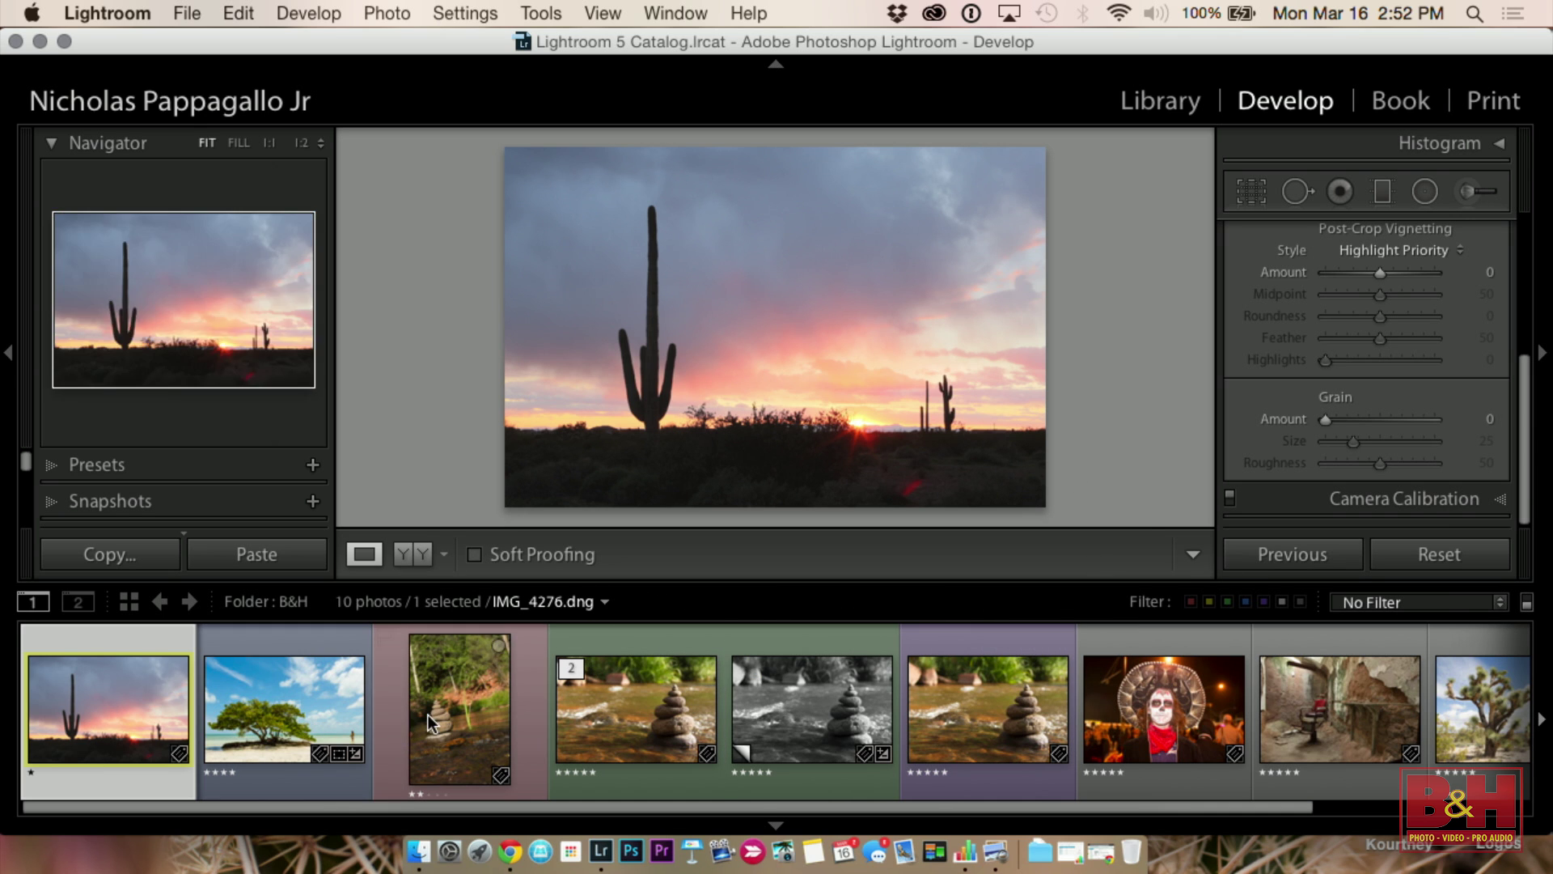
{"action": "left_click", "coordinate": [263, 731]}
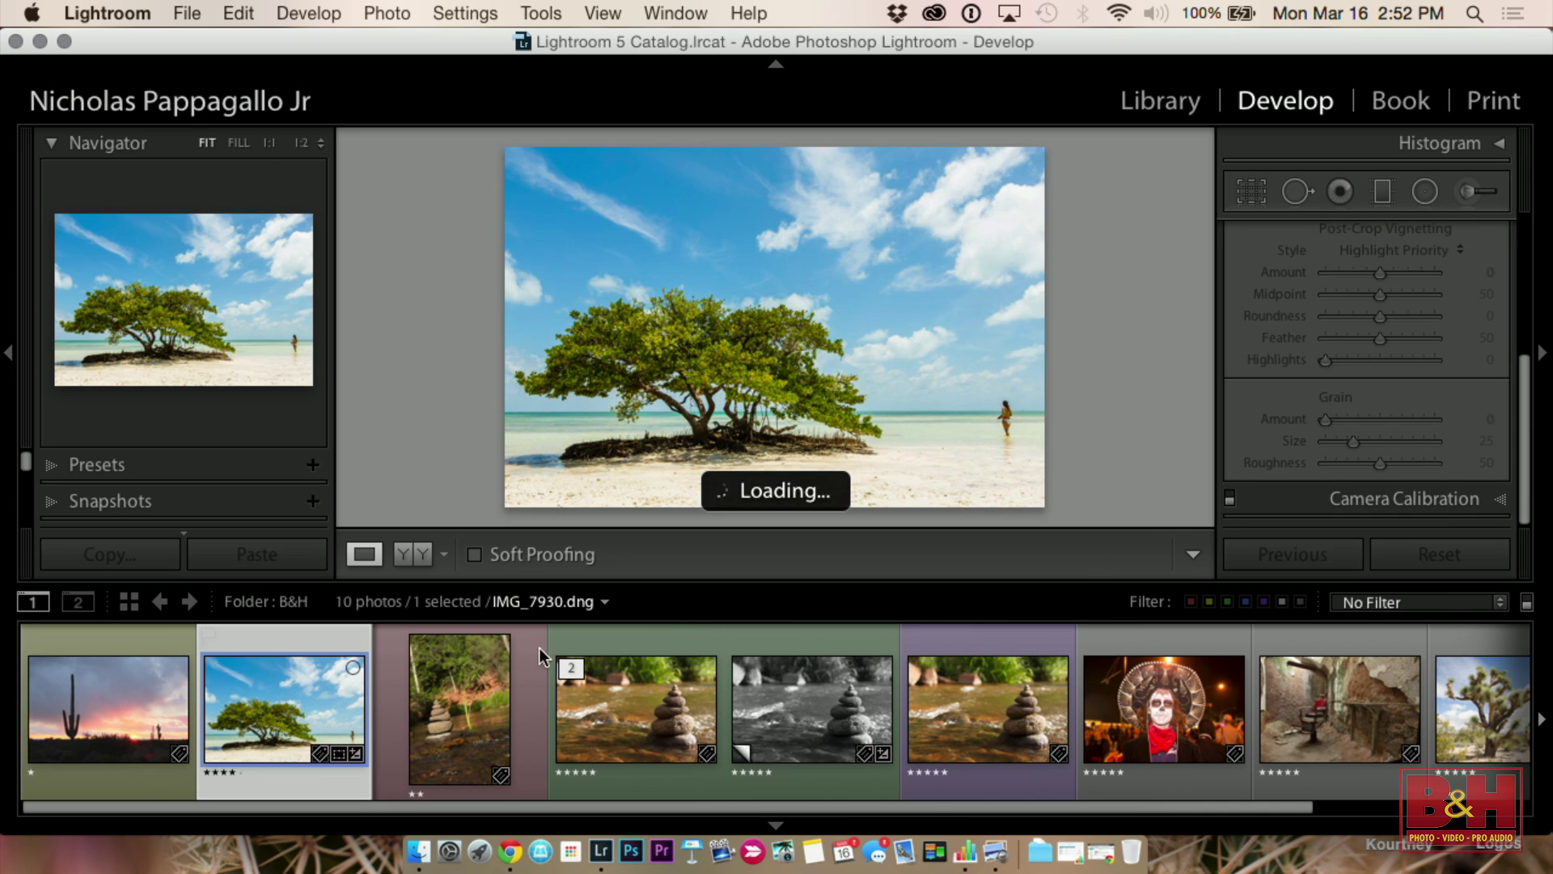
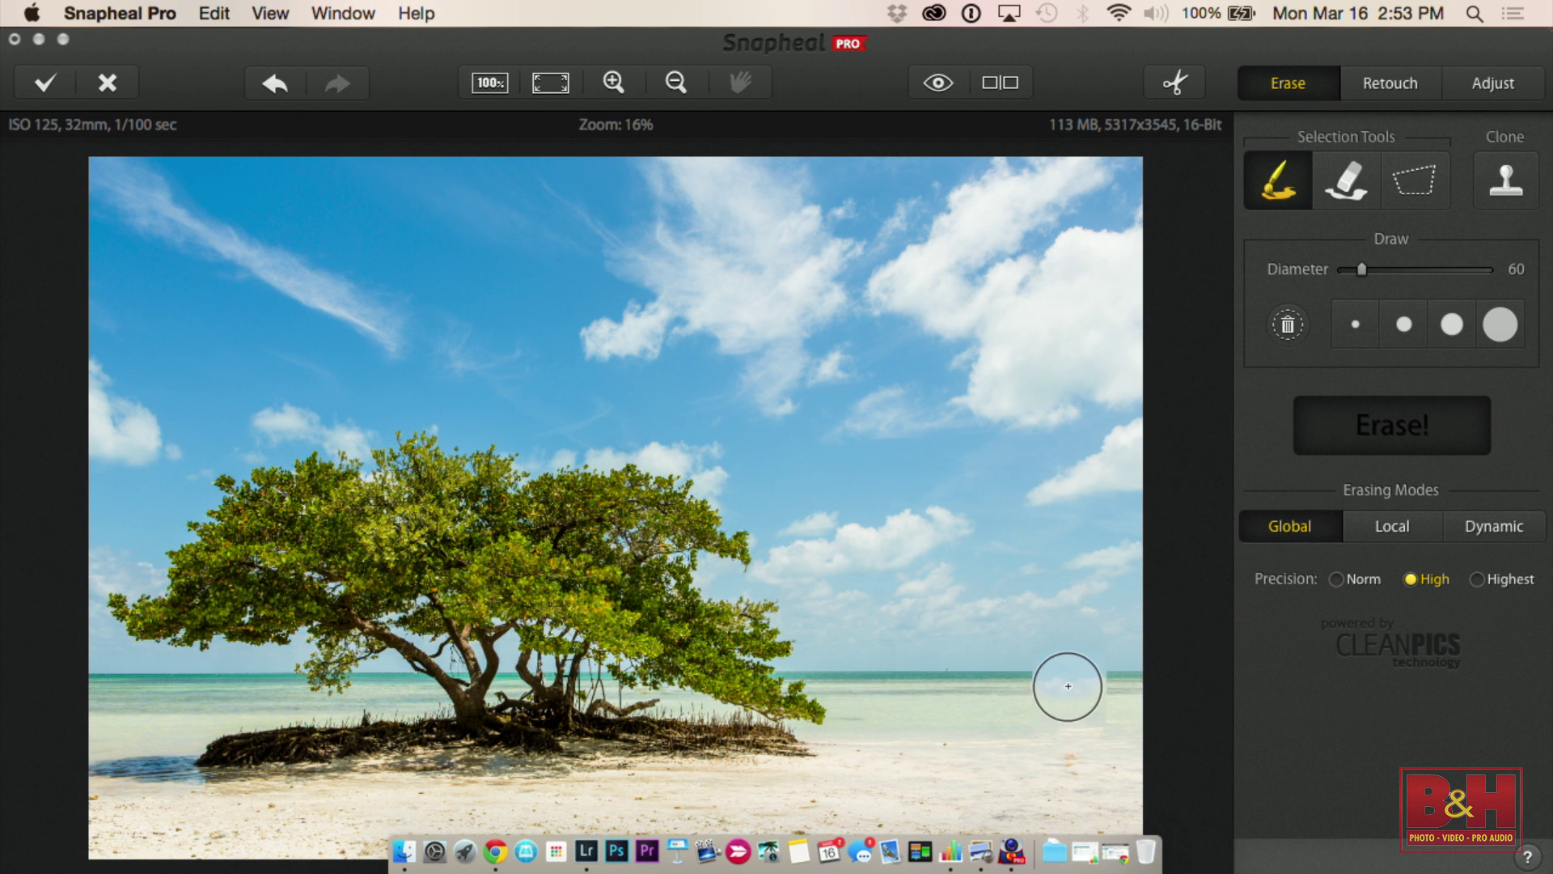
Step: Choose the Local erasing mode in Snapheal Pro and discard the edit of the beach tree photo
{"action": "left_click", "coordinate": [1387, 531]}
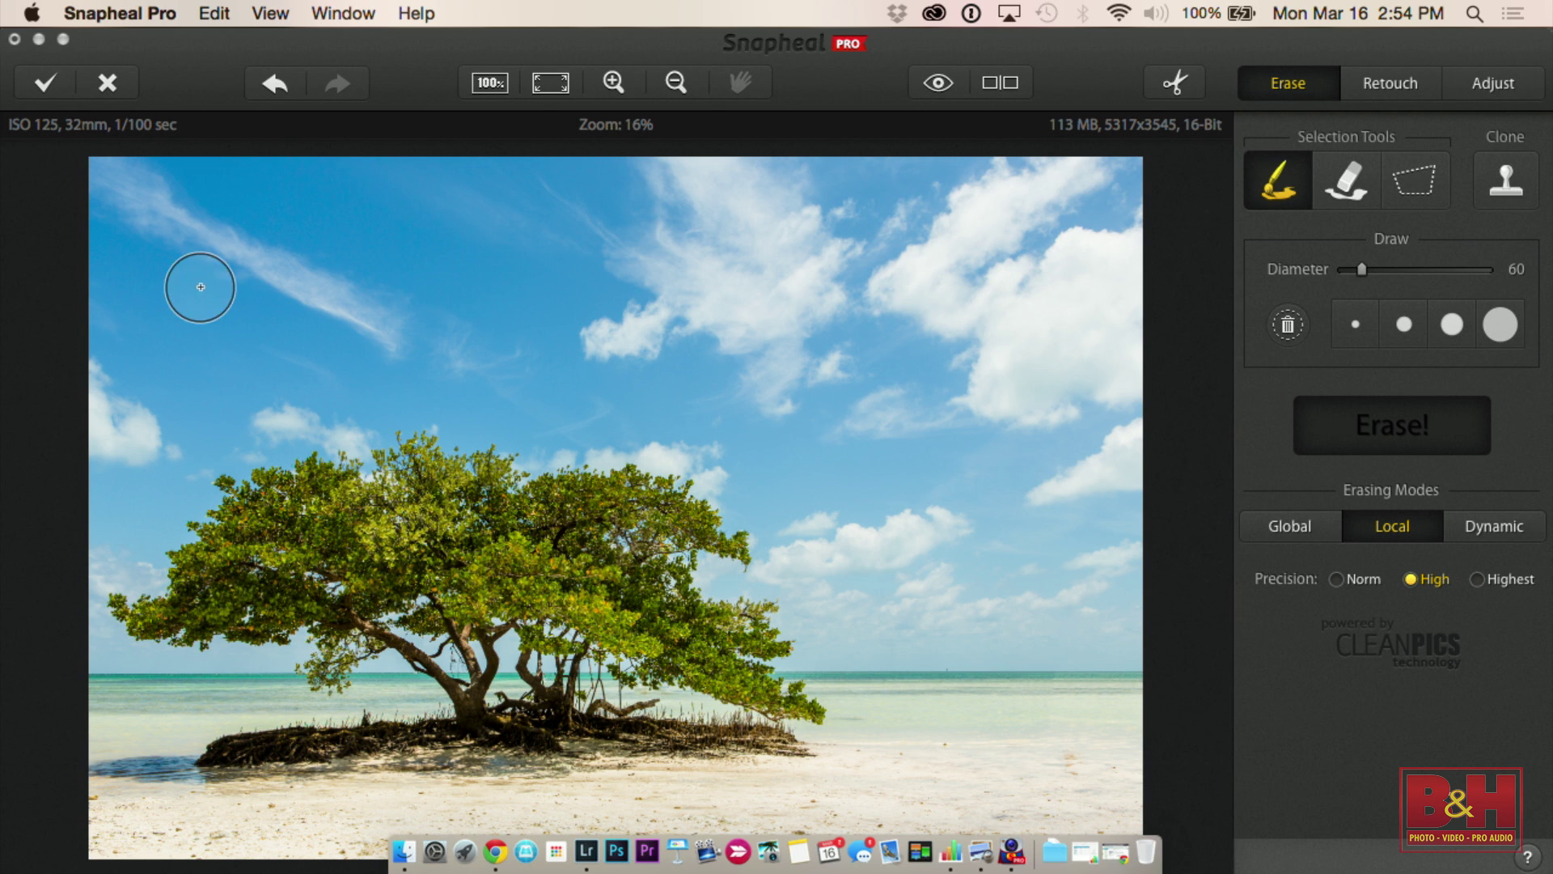
{"action": "left_click", "coordinate": [121, 86]}
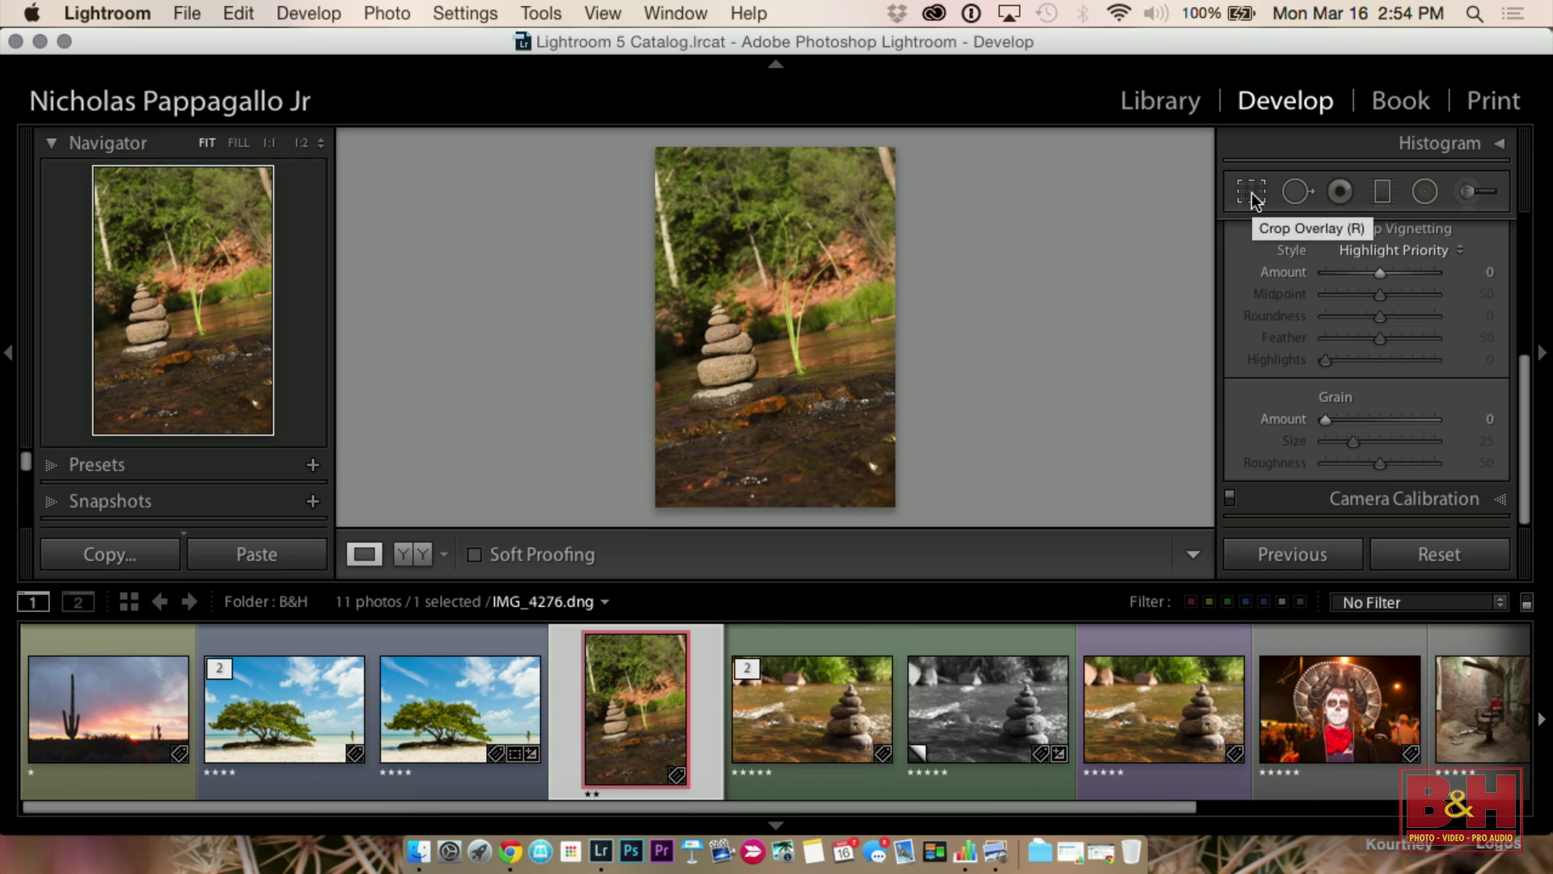
Step: Rotate the crop of the vertical stacked-stones photo by about 8.64° and apply it
{"action": "left_click", "coordinate": [1251, 193]}
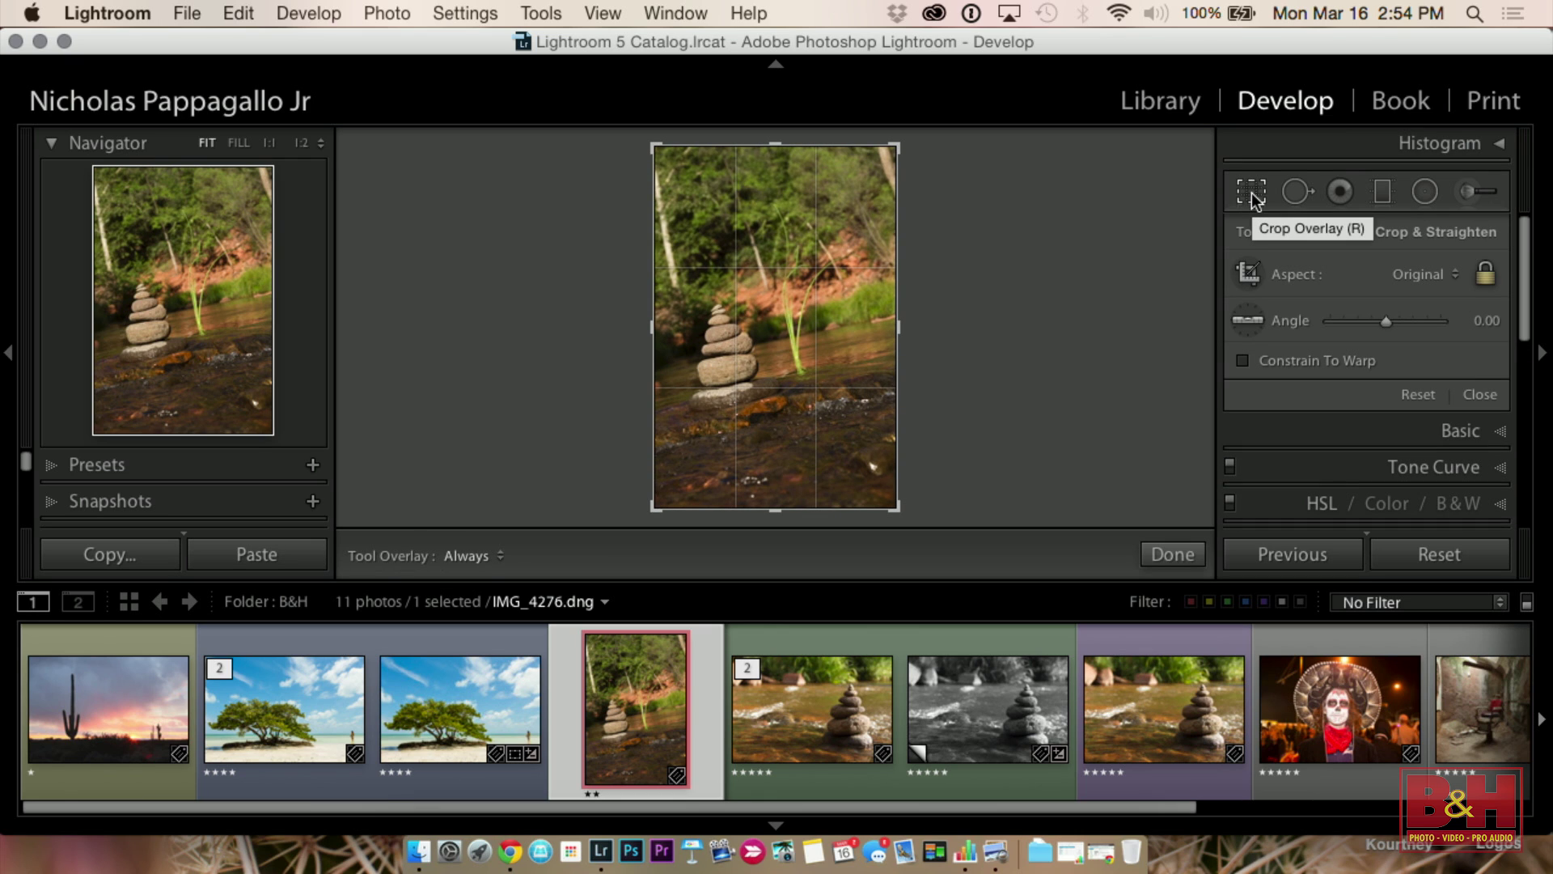
{"action": "left_click_drag", "start_coordinate": [906, 145], "coordinate": [936, 163]}
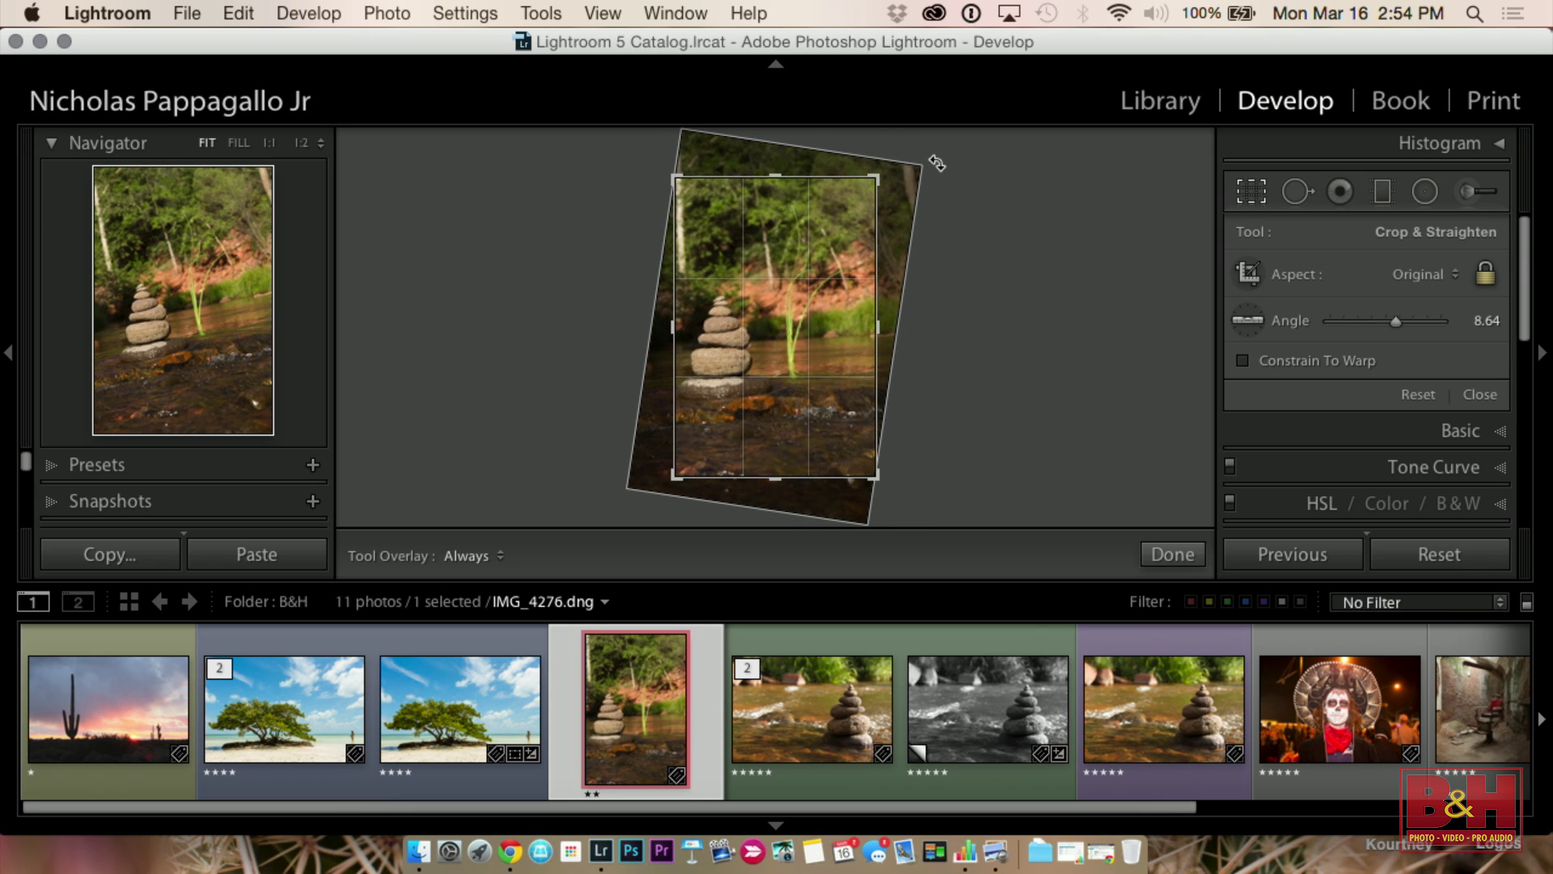
{"action": "key", "text": "Return"}
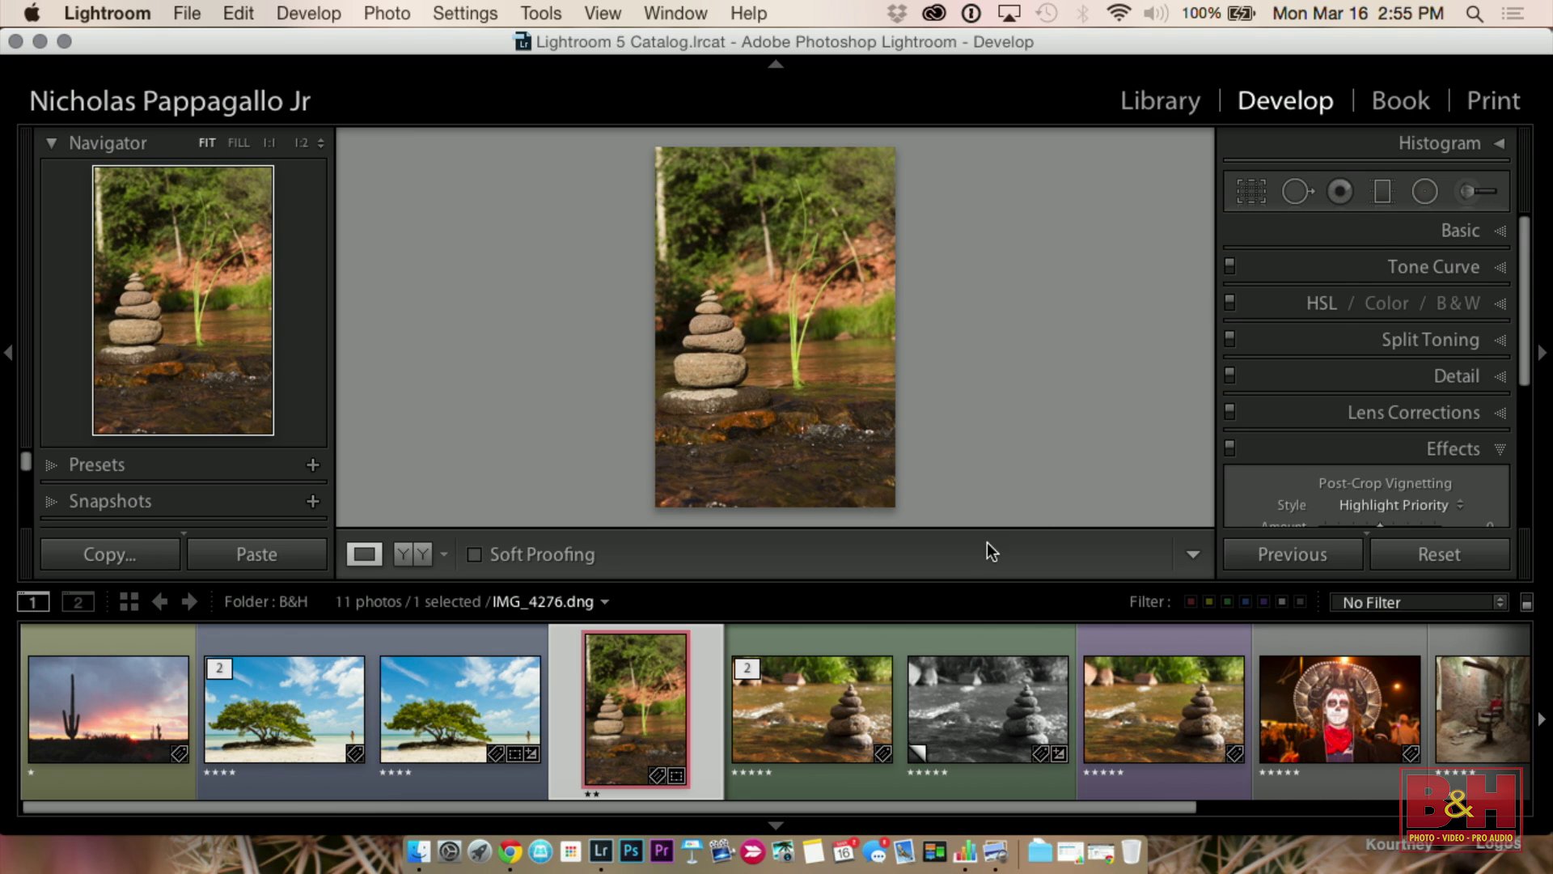
Step: Open the horizontal colour photo of the stacked stones, view it enlarged with all panels hidden, and restore the panels
{"action": "left_click", "coordinate": [819, 737]}
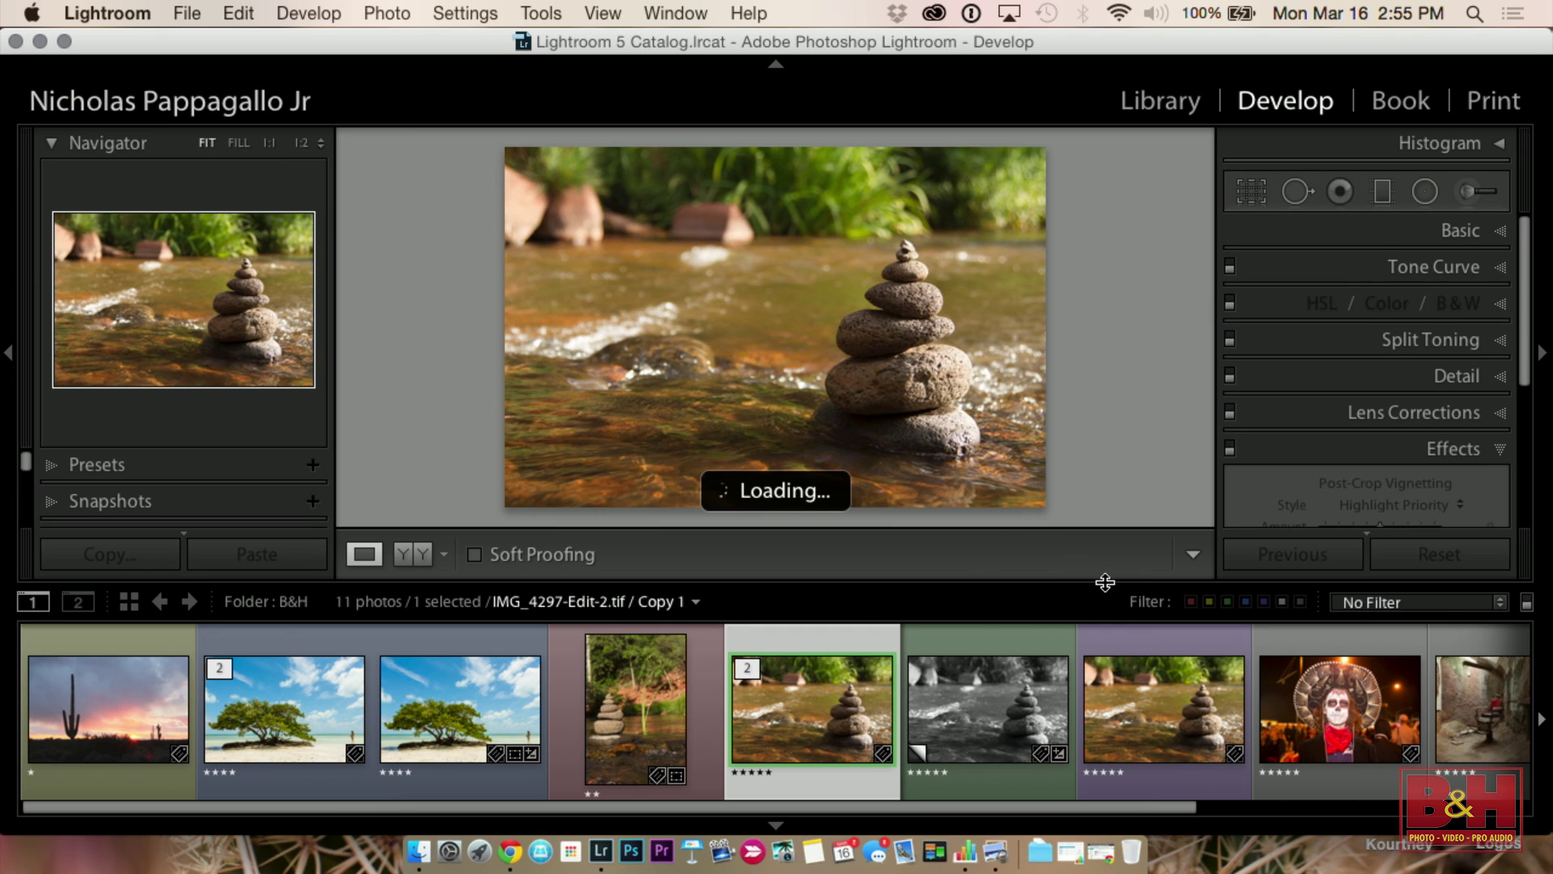
{"action": "left_click_drag", "start_coordinate": [704, 235], "coordinate": [748, 207]}
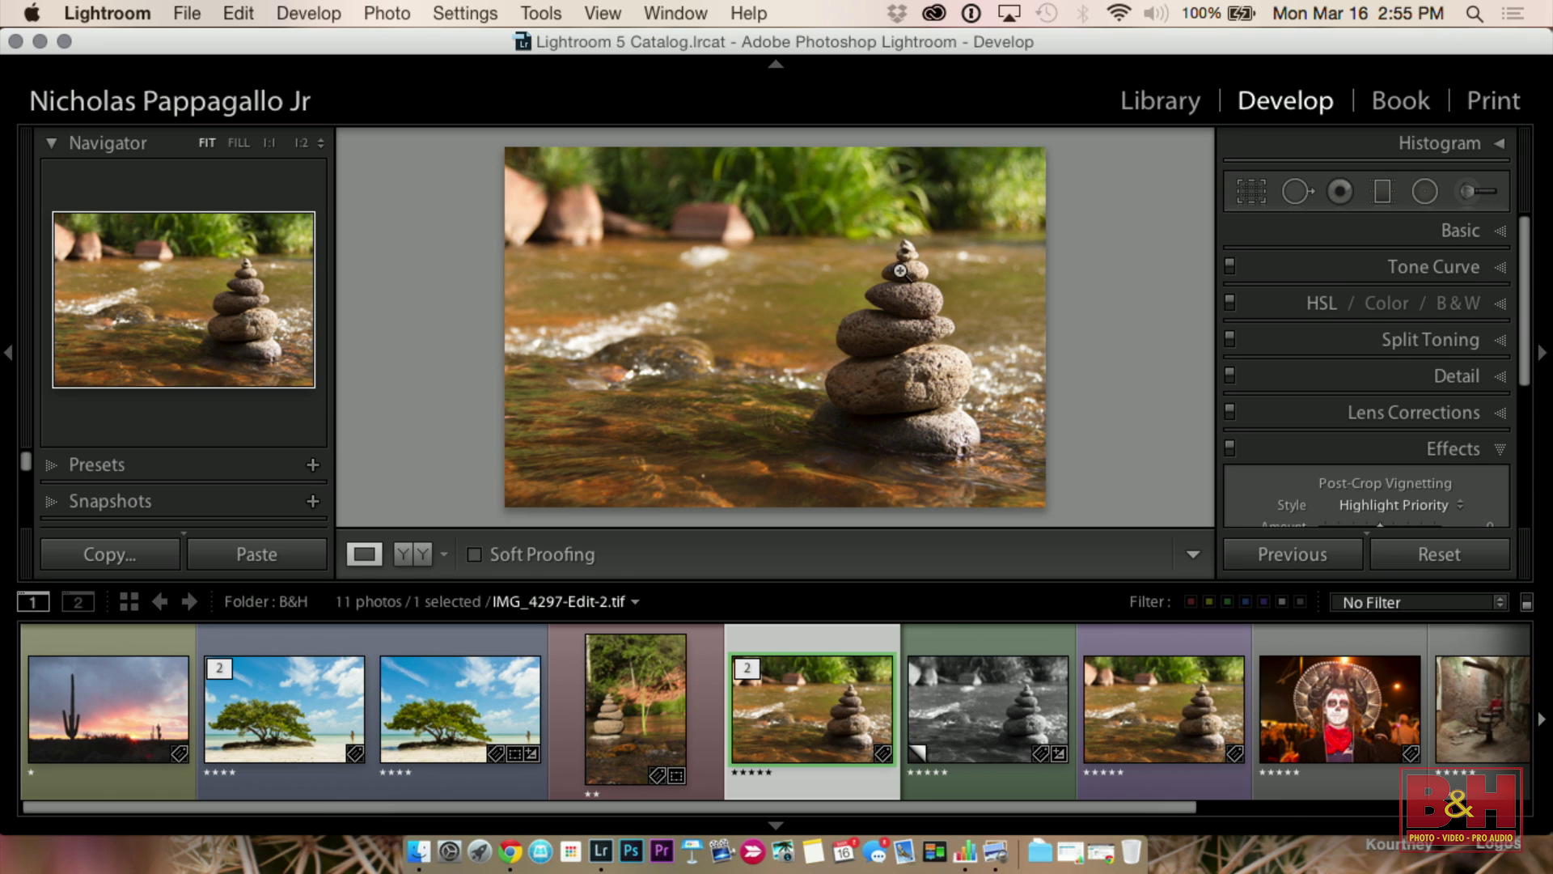
{"action": "key", "text": "shift+Tab"}
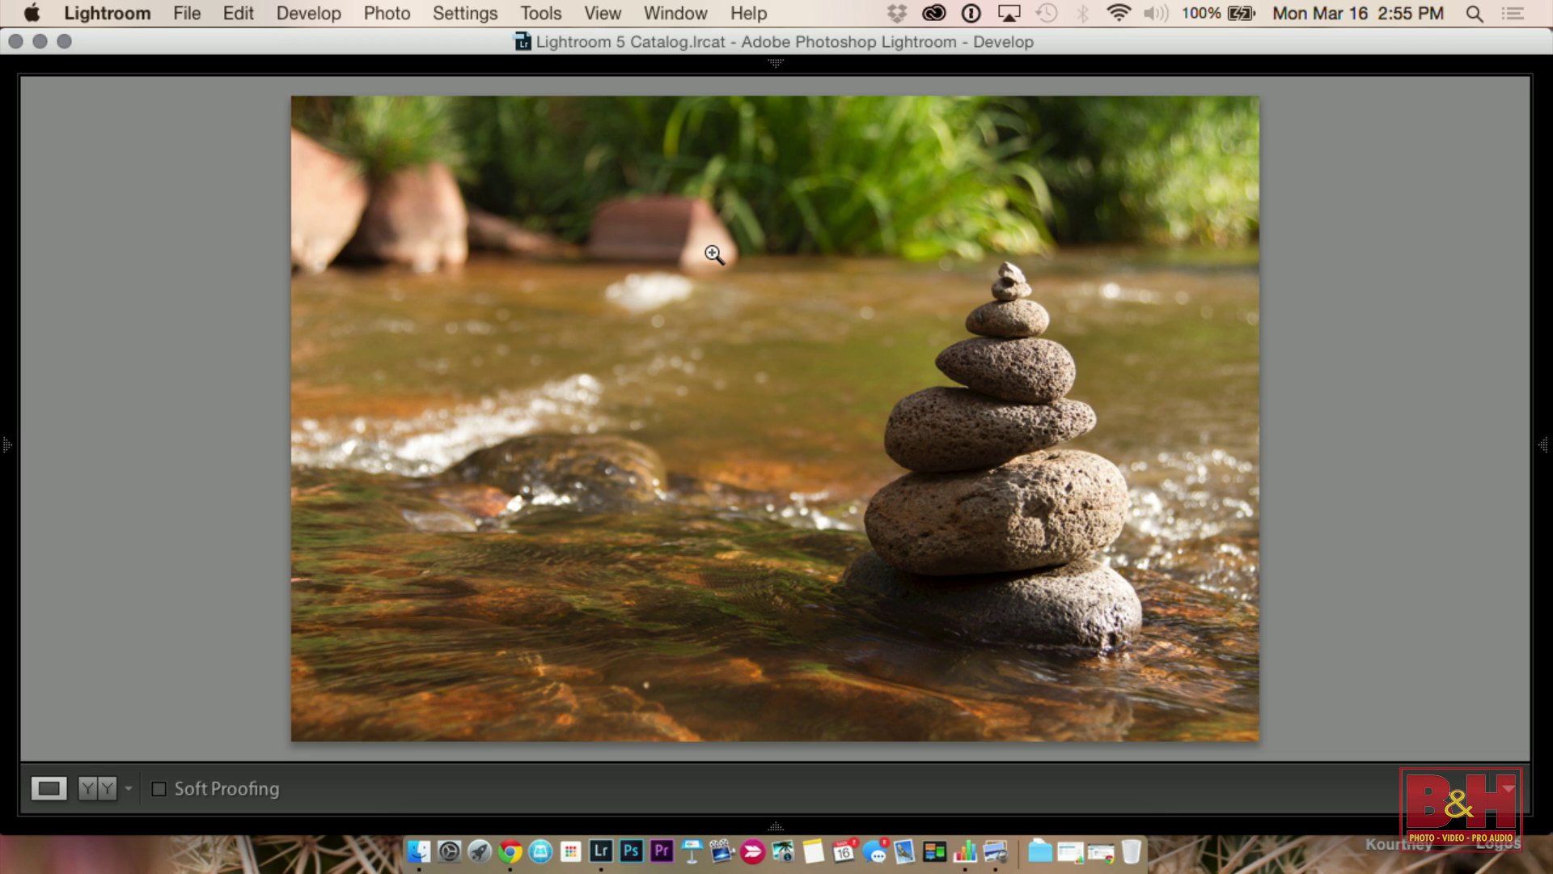
{"action": "key", "text": "shift+Tab"}
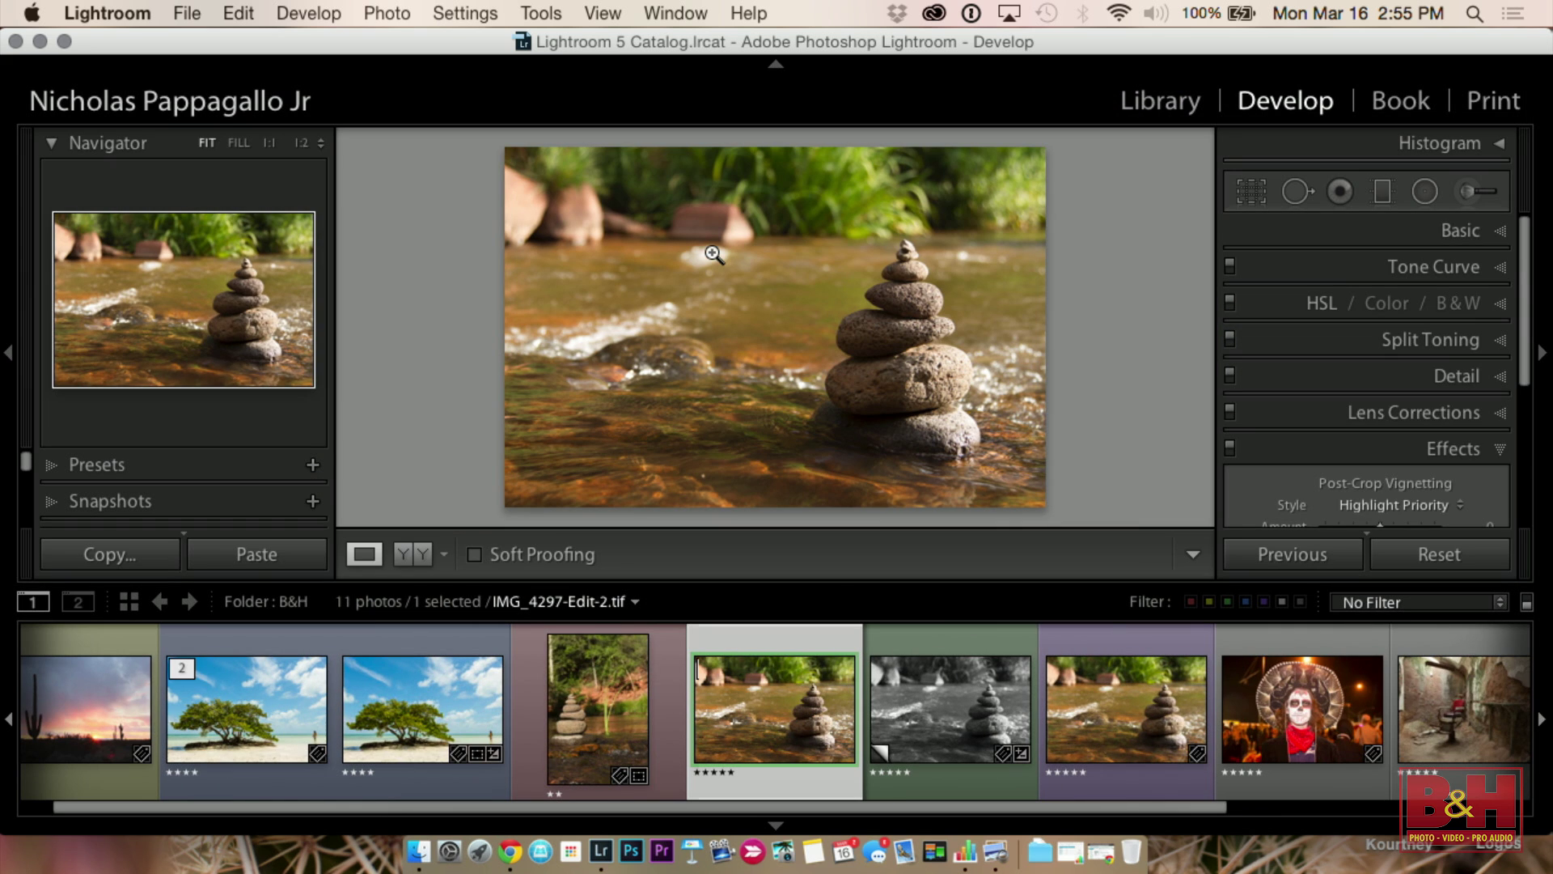
Step: Browse onward to the face-painted sombrero portrait, view it enlarged without the panels, and restore them
{"action": "left_click", "coordinate": [917, 710]}
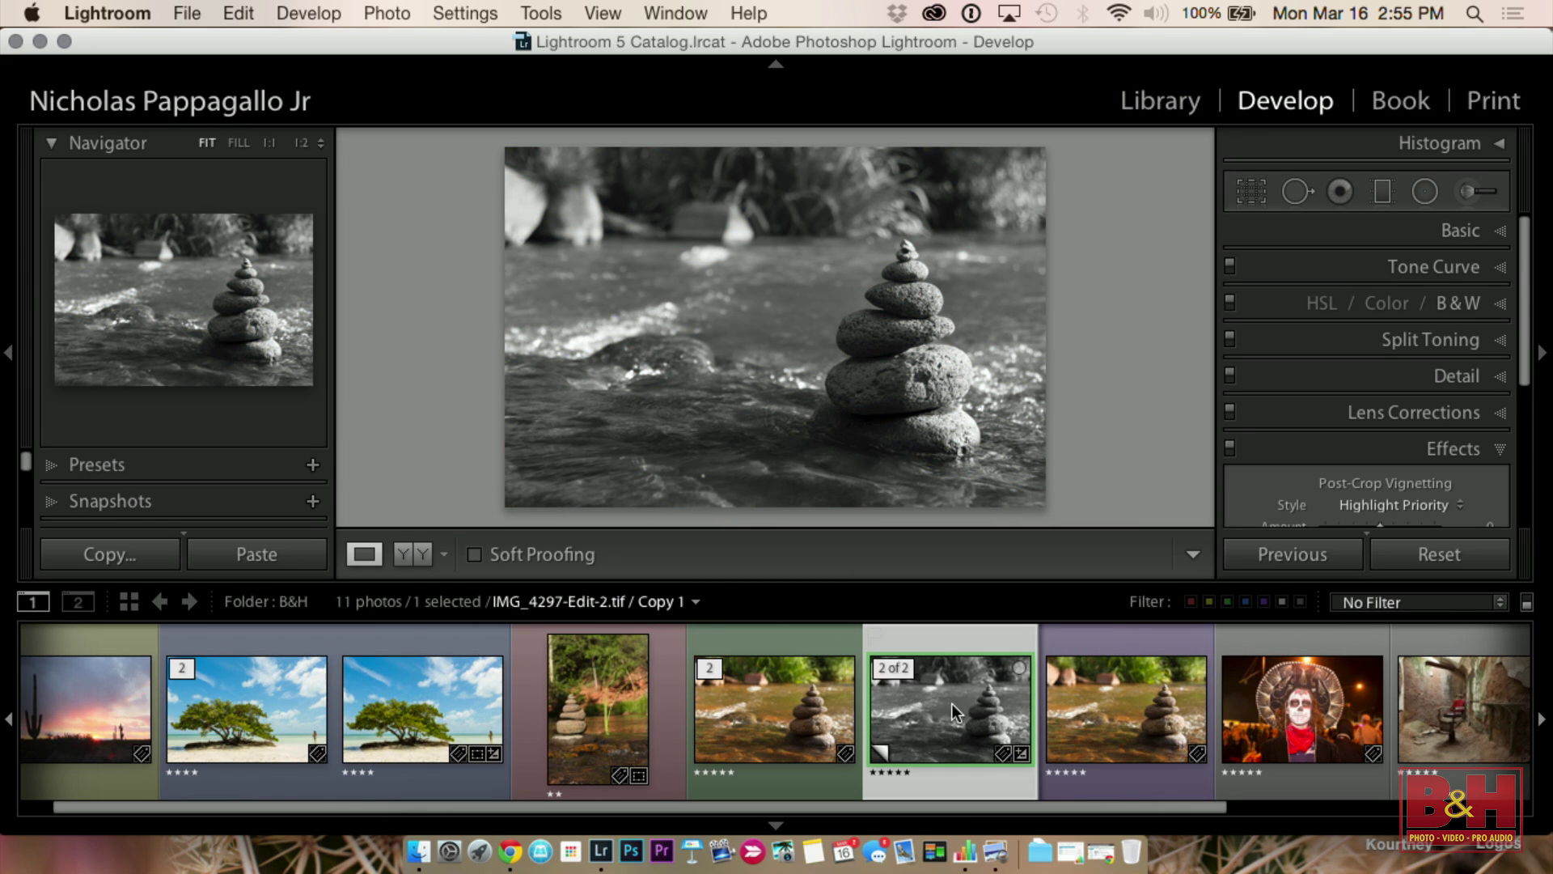
{"action": "left_click", "coordinate": [1125, 707]}
{"action": "left_click", "coordinate": [1254, 704]}
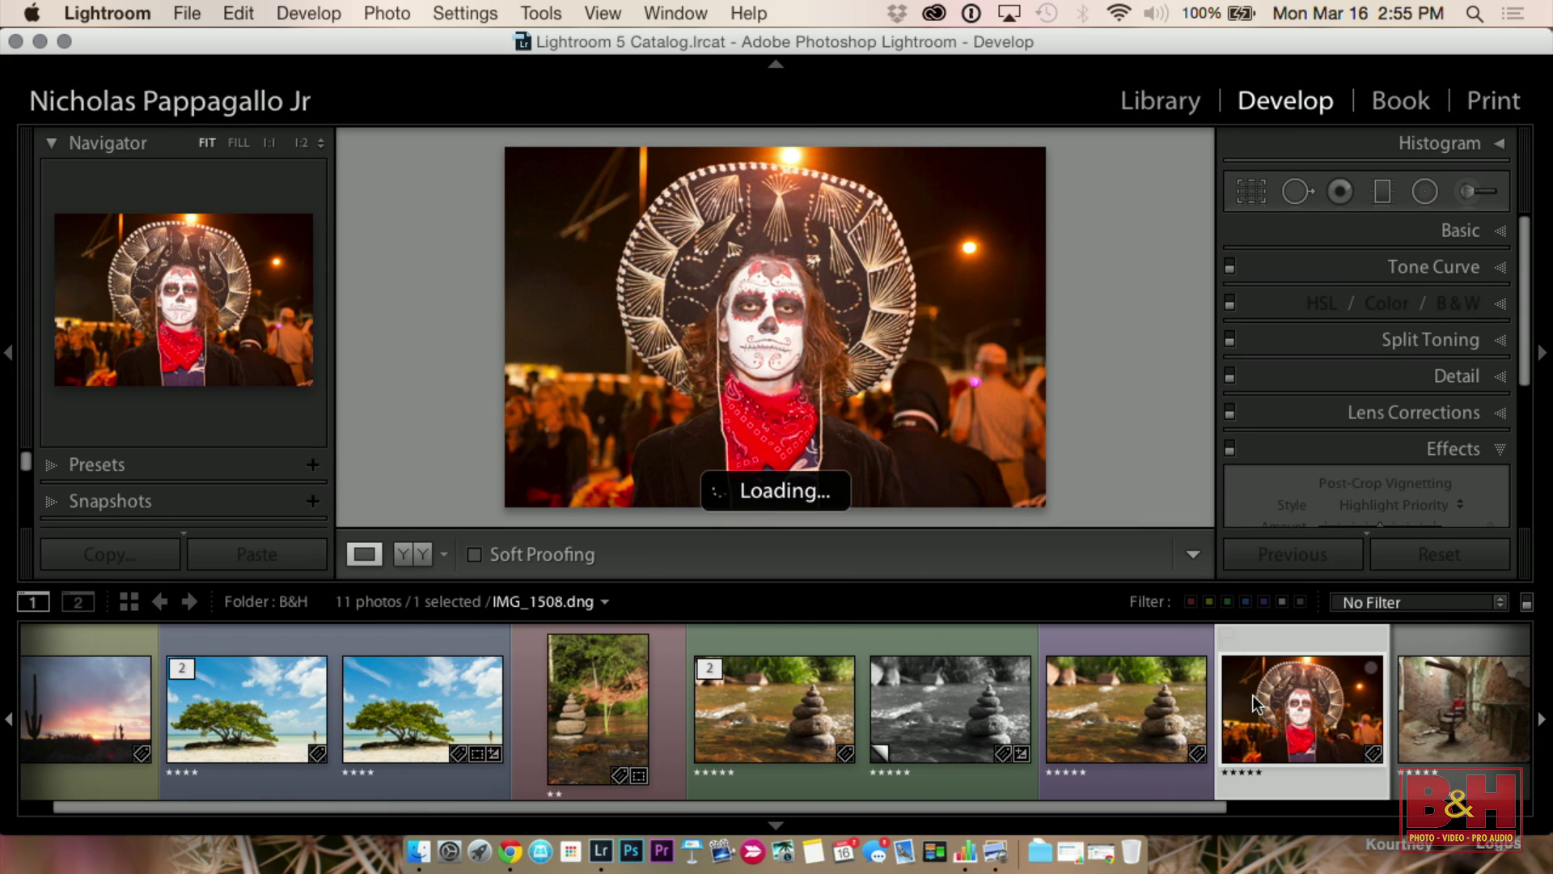
{"action": "key", "text": "shift+Tab"}
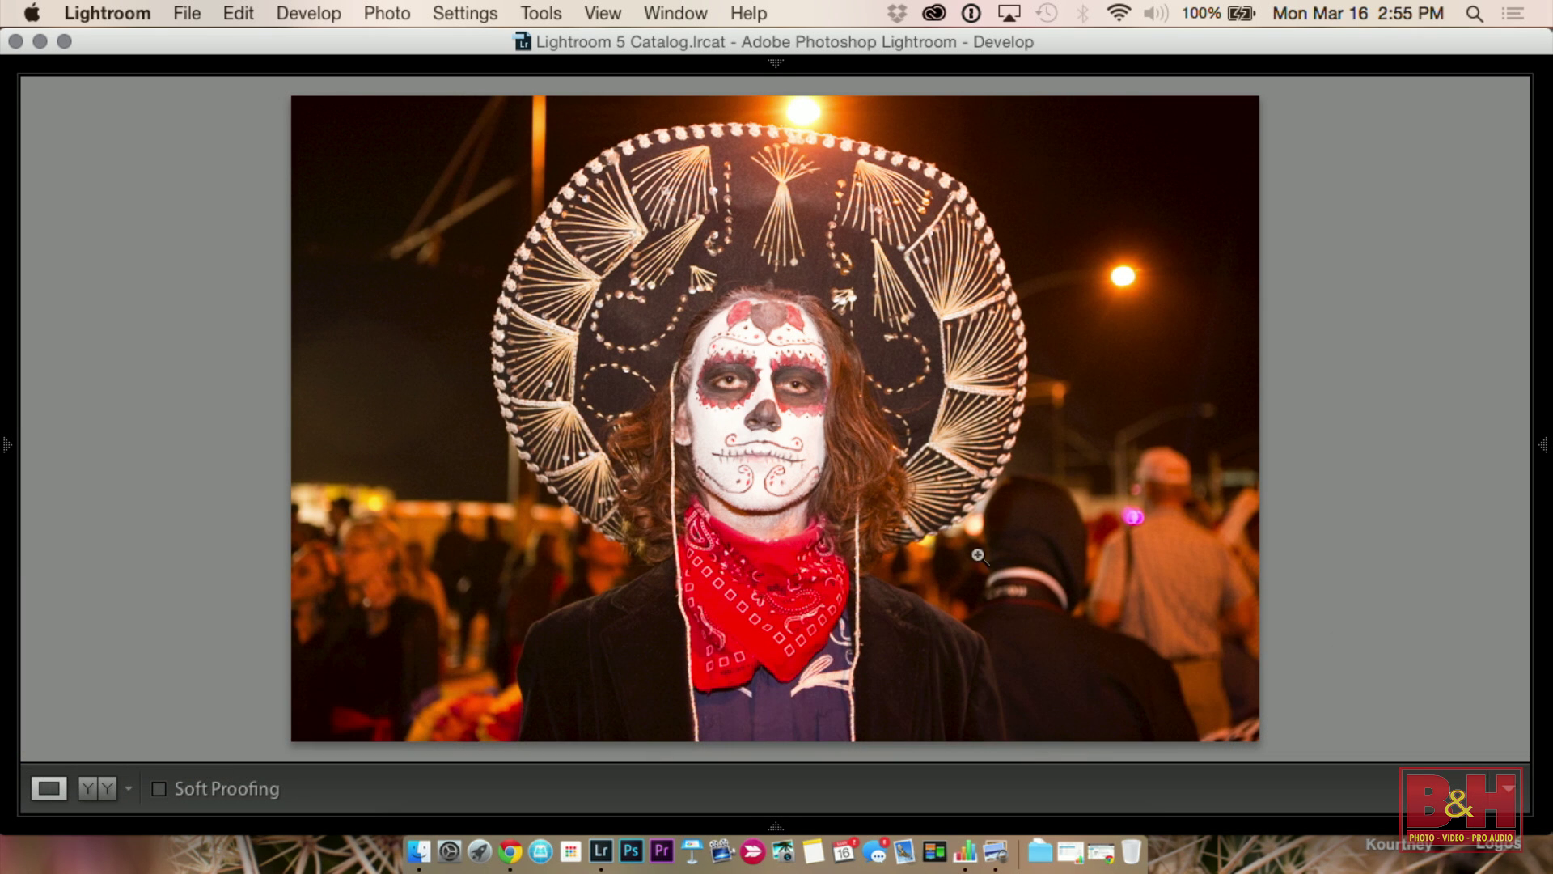
{"action": "key", "text": "shift+Tab"}
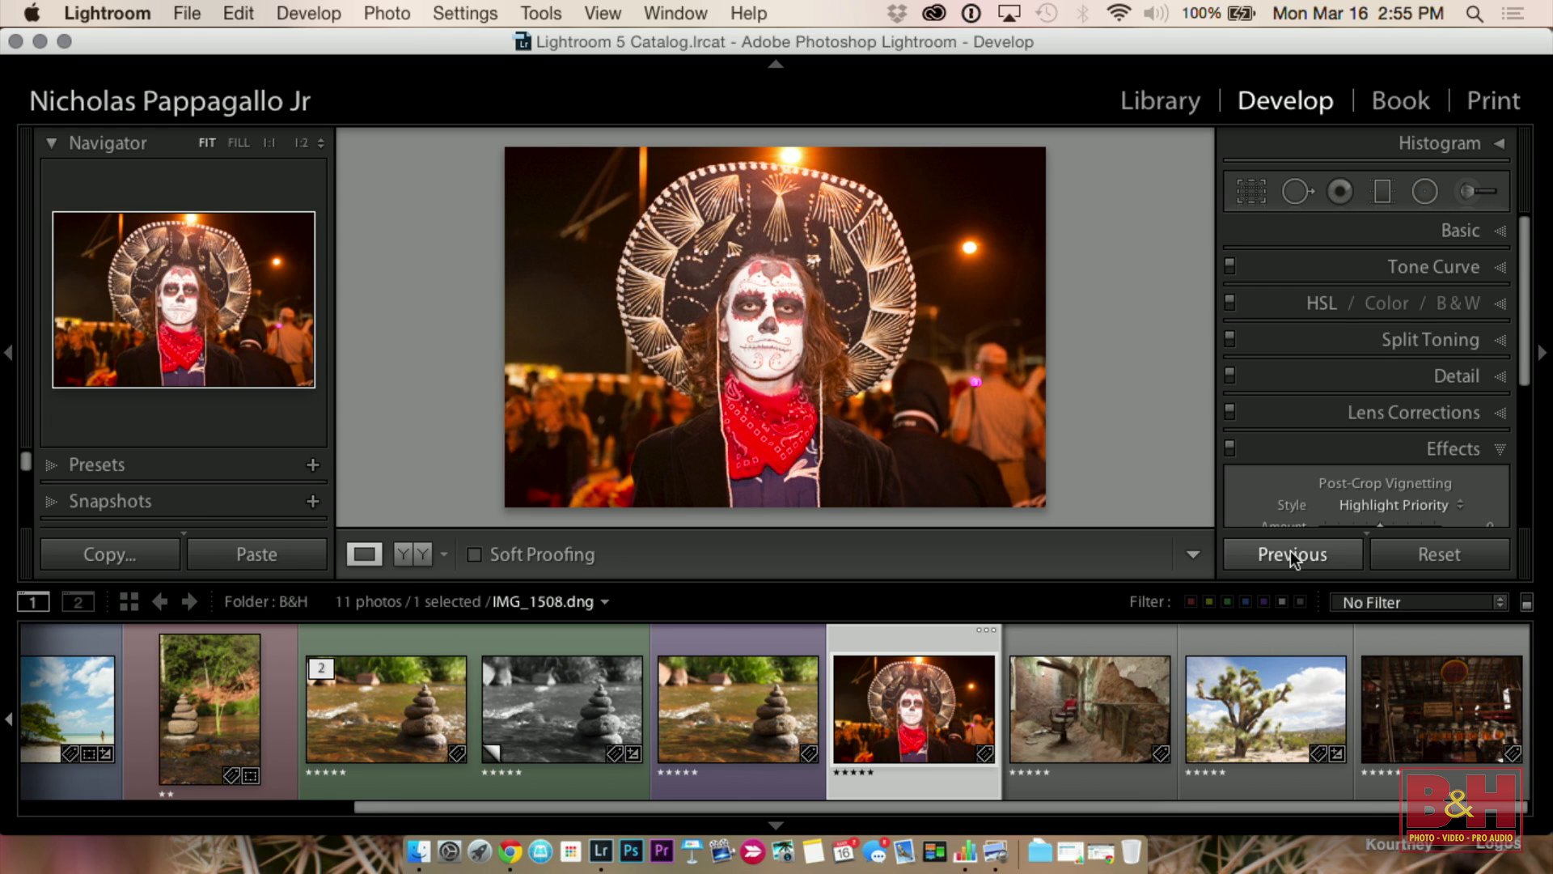
Step: Set the sombrero portrait's Exposure to −0.65, Contrast to +33, Highlights to −41 and Shadows to −71, and convert it to Black & White
{"action": "left_click", "coordinate": [1365, 241]}
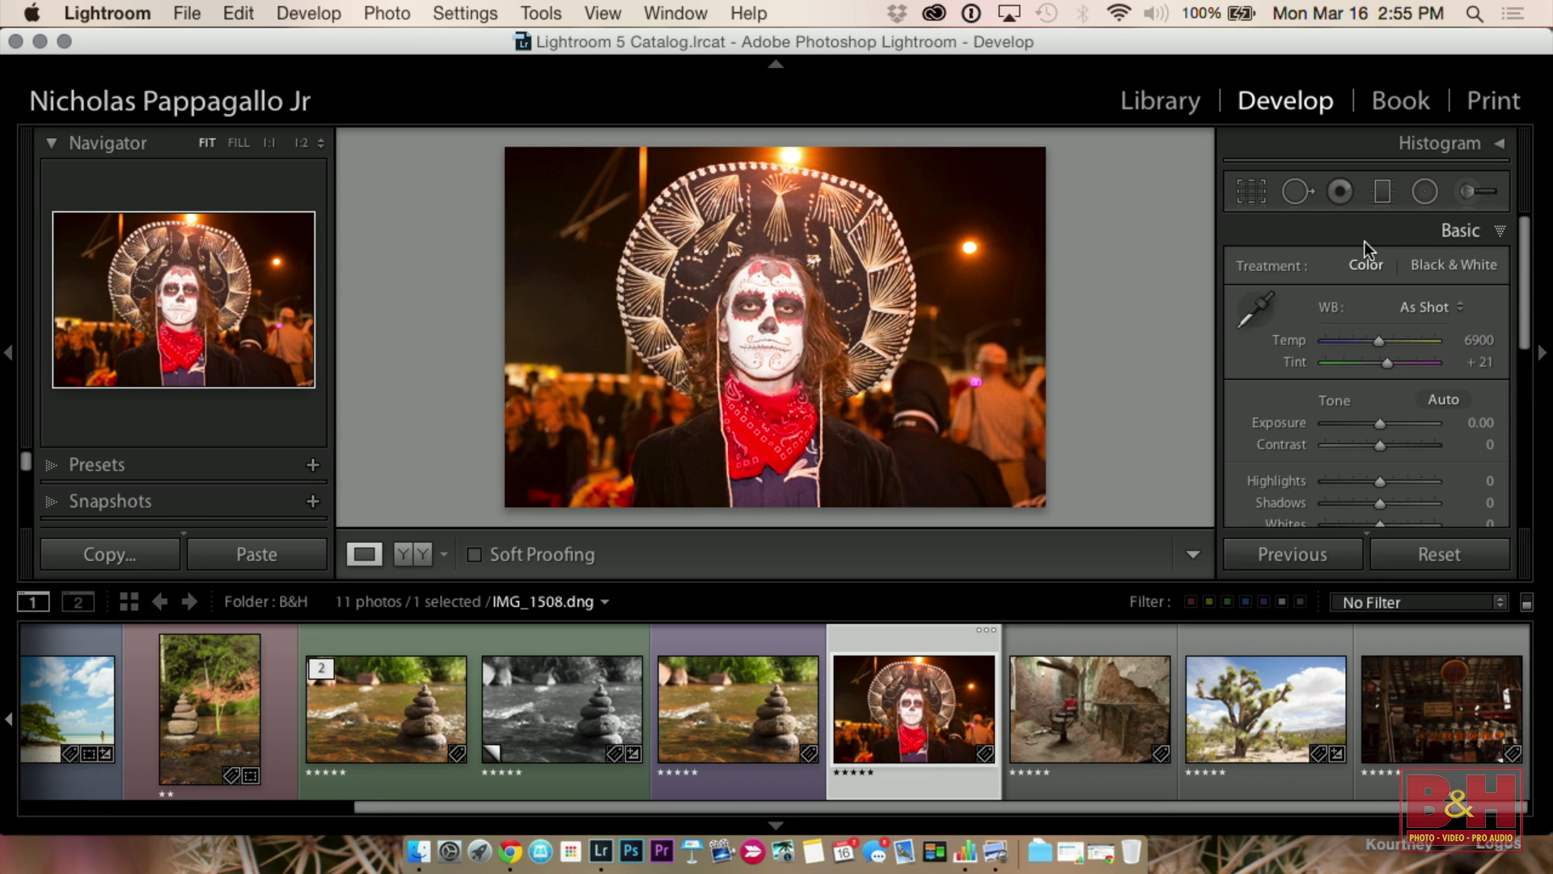
{"action": "left_click_drag", "start_coordinate": [1384, 428], "coordinate": [1373, 425]}
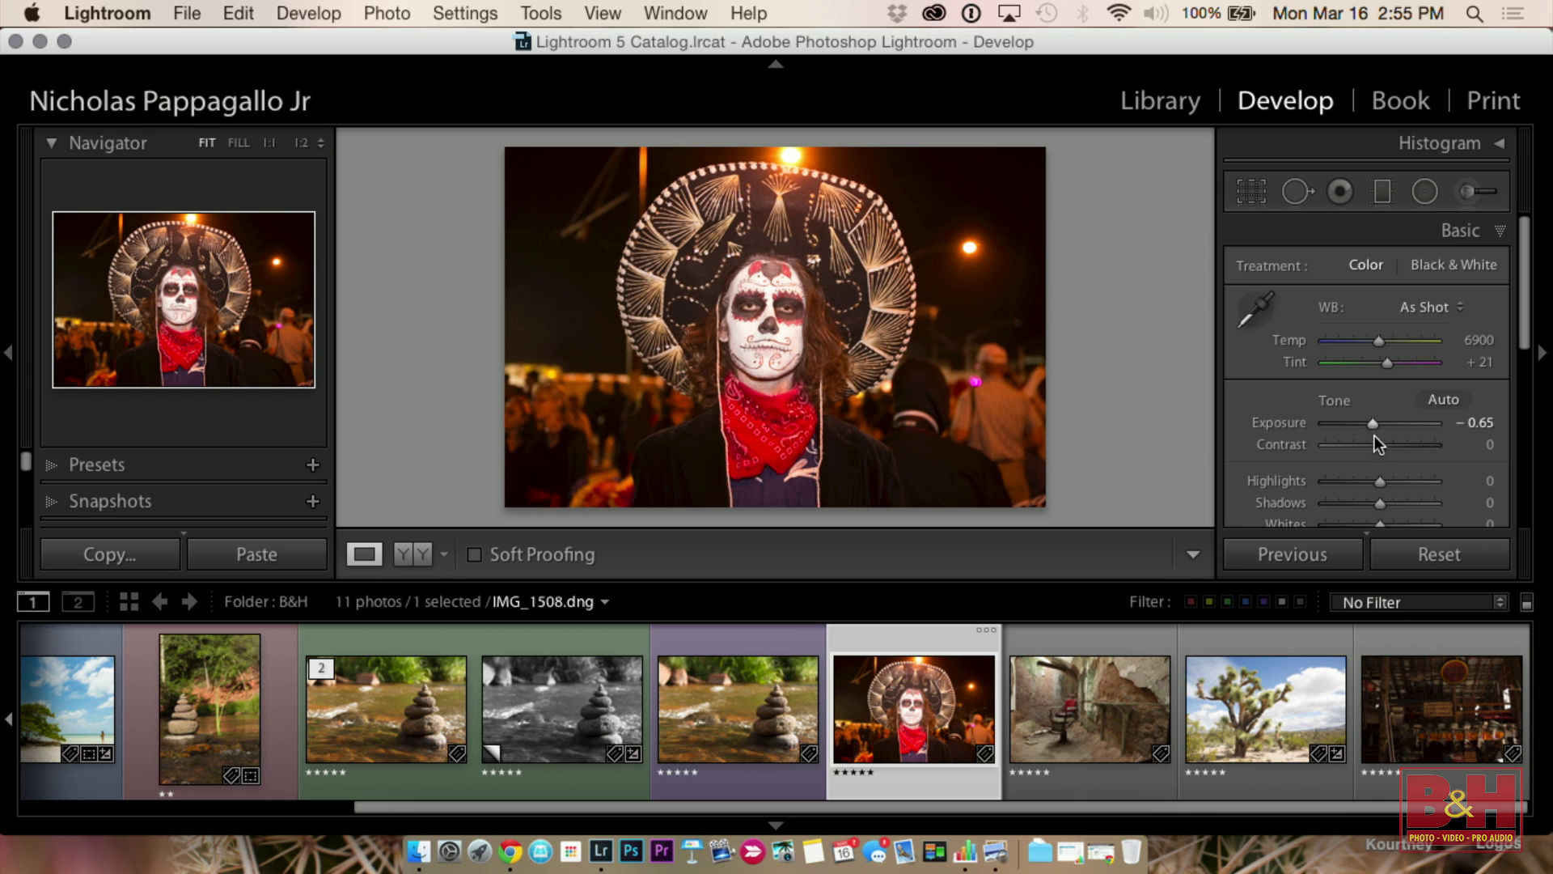
{"action": "left_click_drag", "start_coordinate": [1380, 446], "coordinate": [1351, 487]}
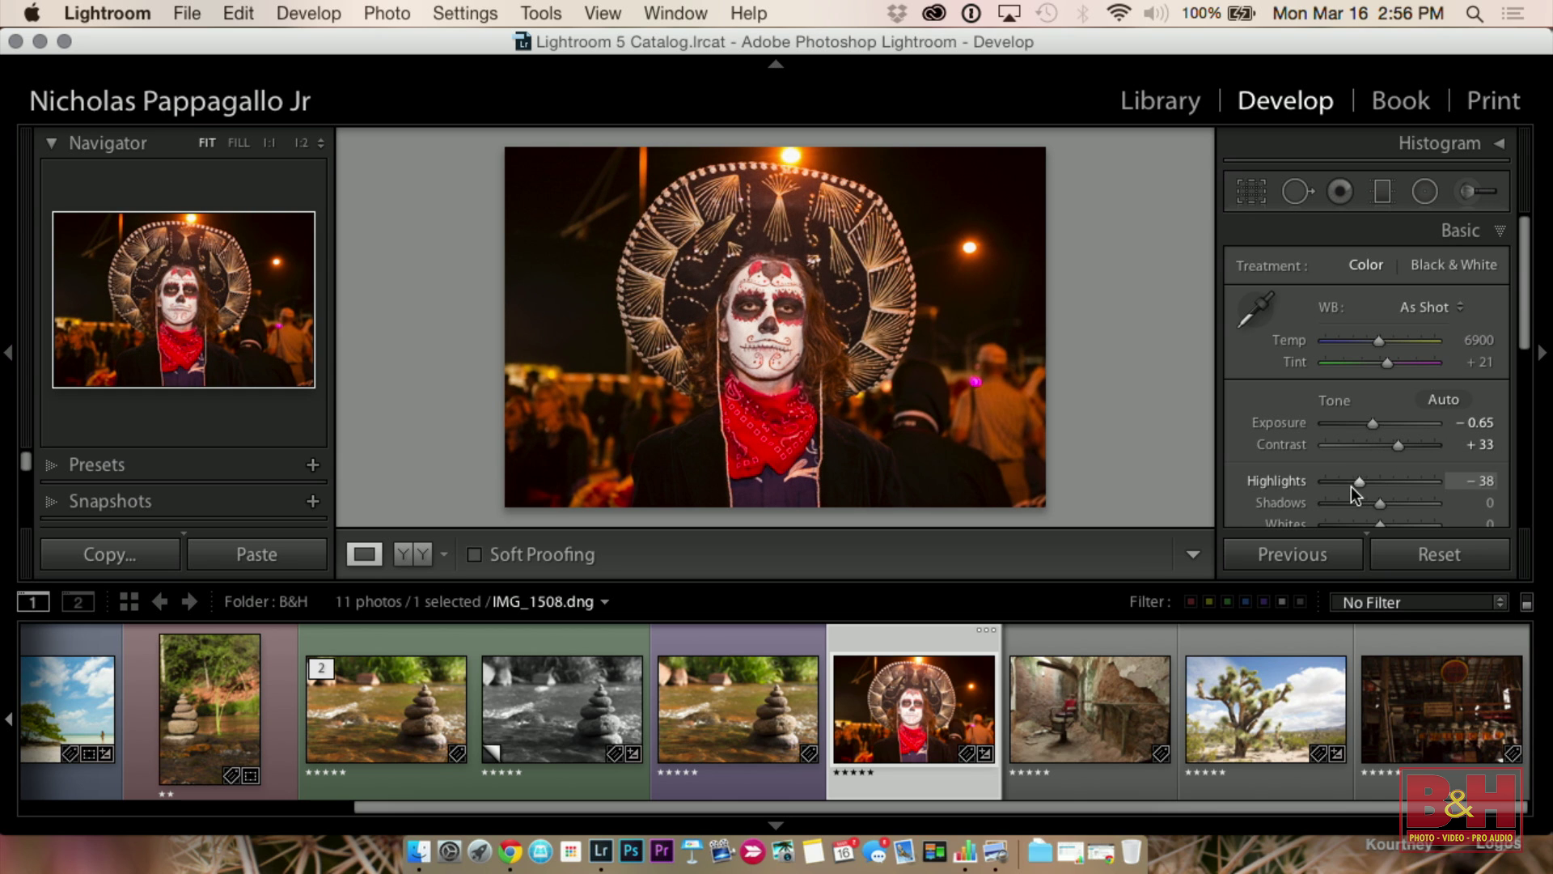
{"action": "left_click_drag", "start_coordinate": [1375, 501], "coordinate": [1337, 503]}
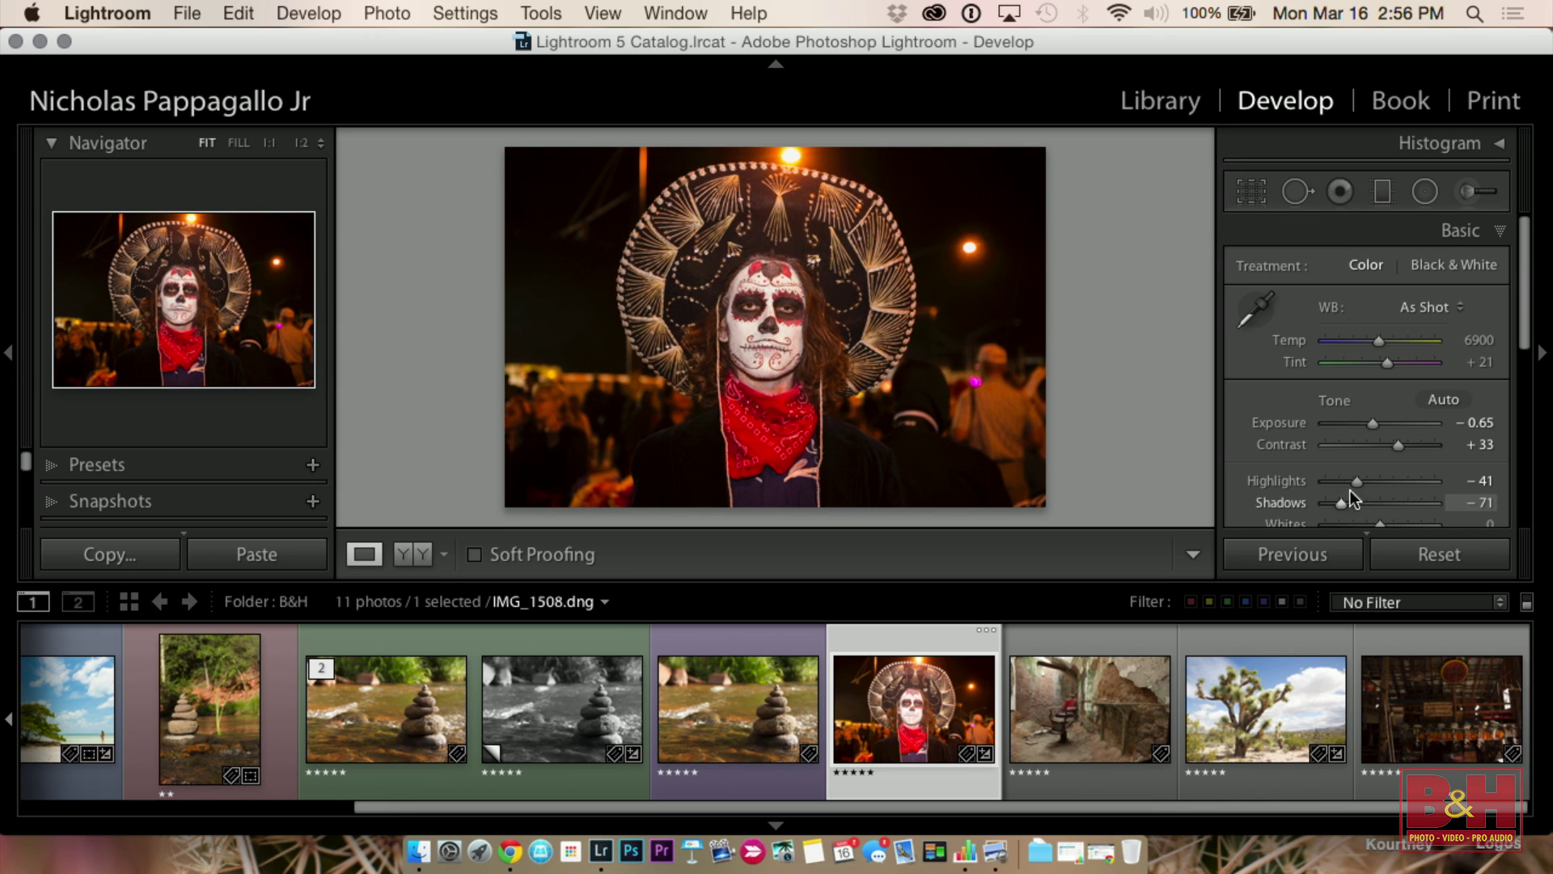
{"action": "left_click", "coordinate": [1454, 266]}
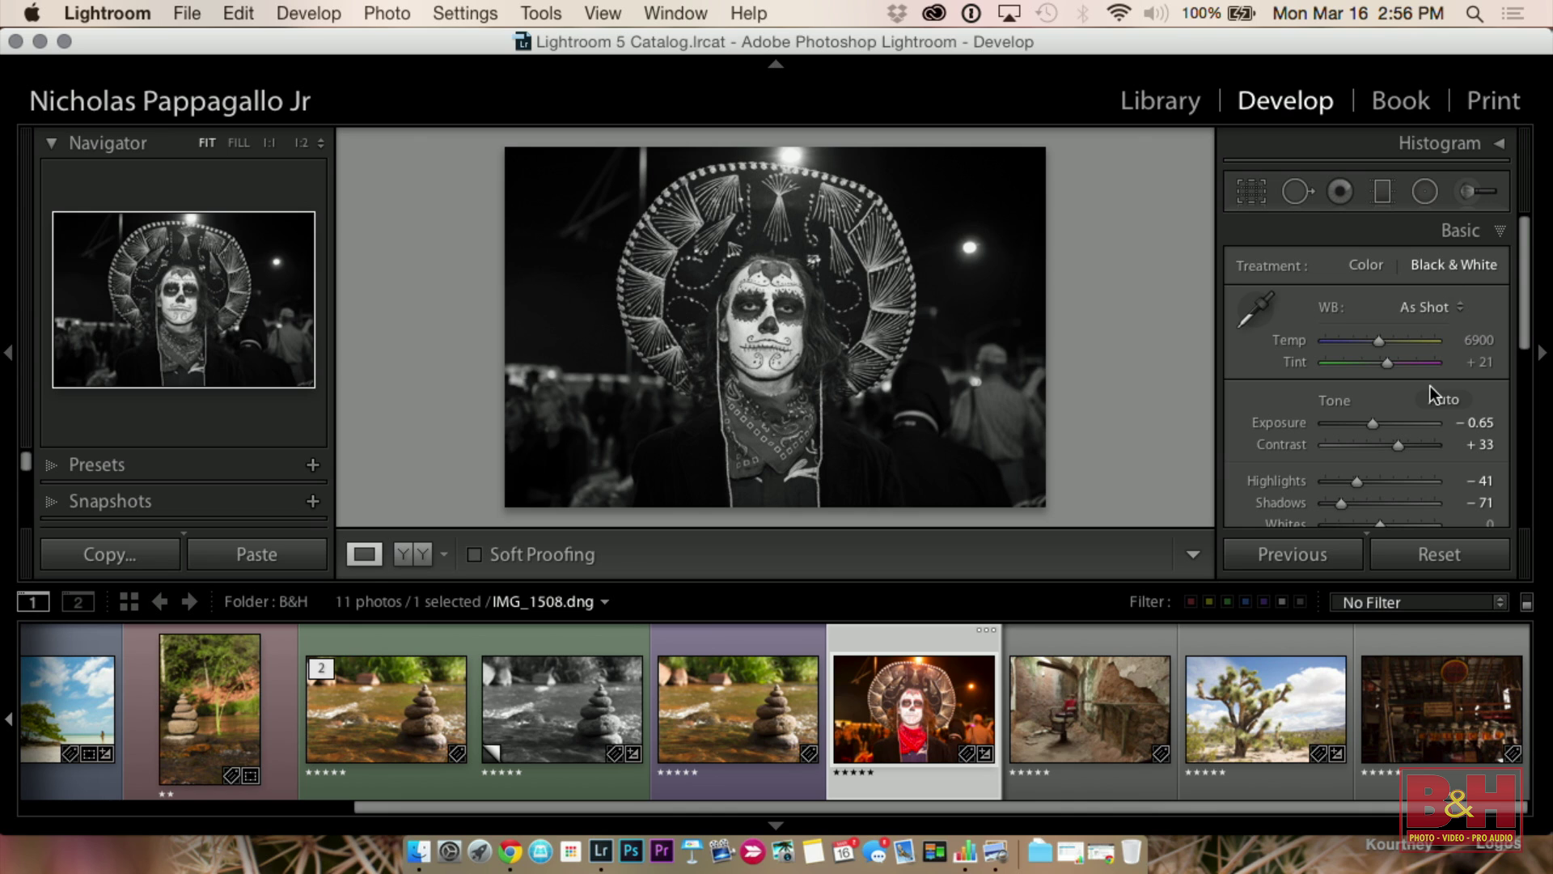
Step: Crop the sombrero portrait tighter from its upper-left corner, keeping the original aspect ratio, and apply the crop
{"action": "scroll", "coordinate": [1380, 406], "scroll_direction": "down", "scroll_amount": 3}
{"action": "scroll", "coordinate": [1380, 406], "scroll_direction": "down", "scroll_amount": 2}
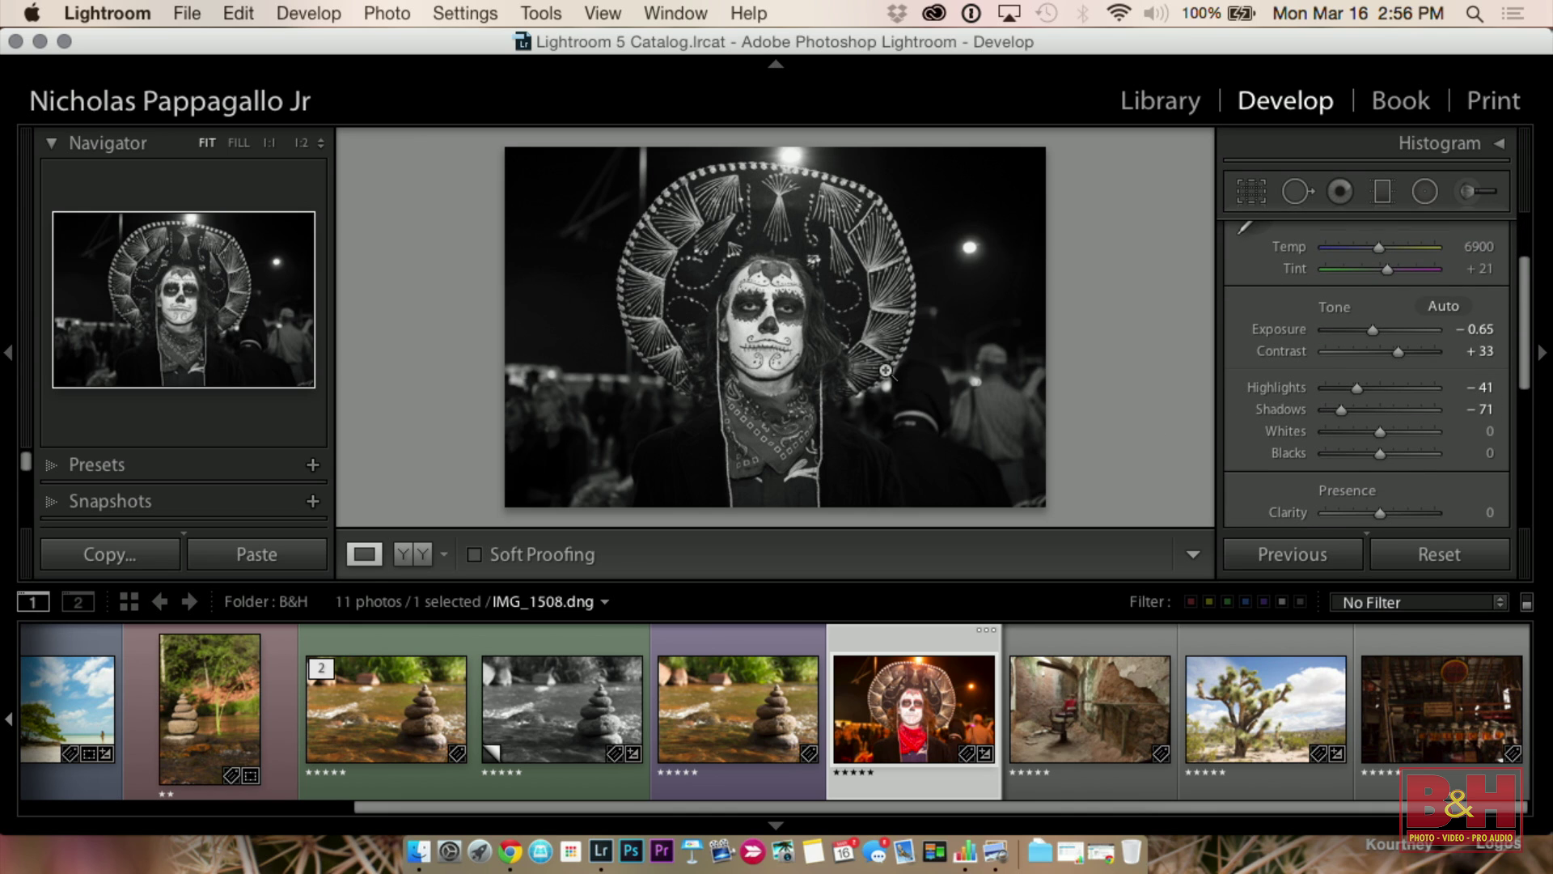
{"action": "left_click", "coordinate": [1249, 195]}
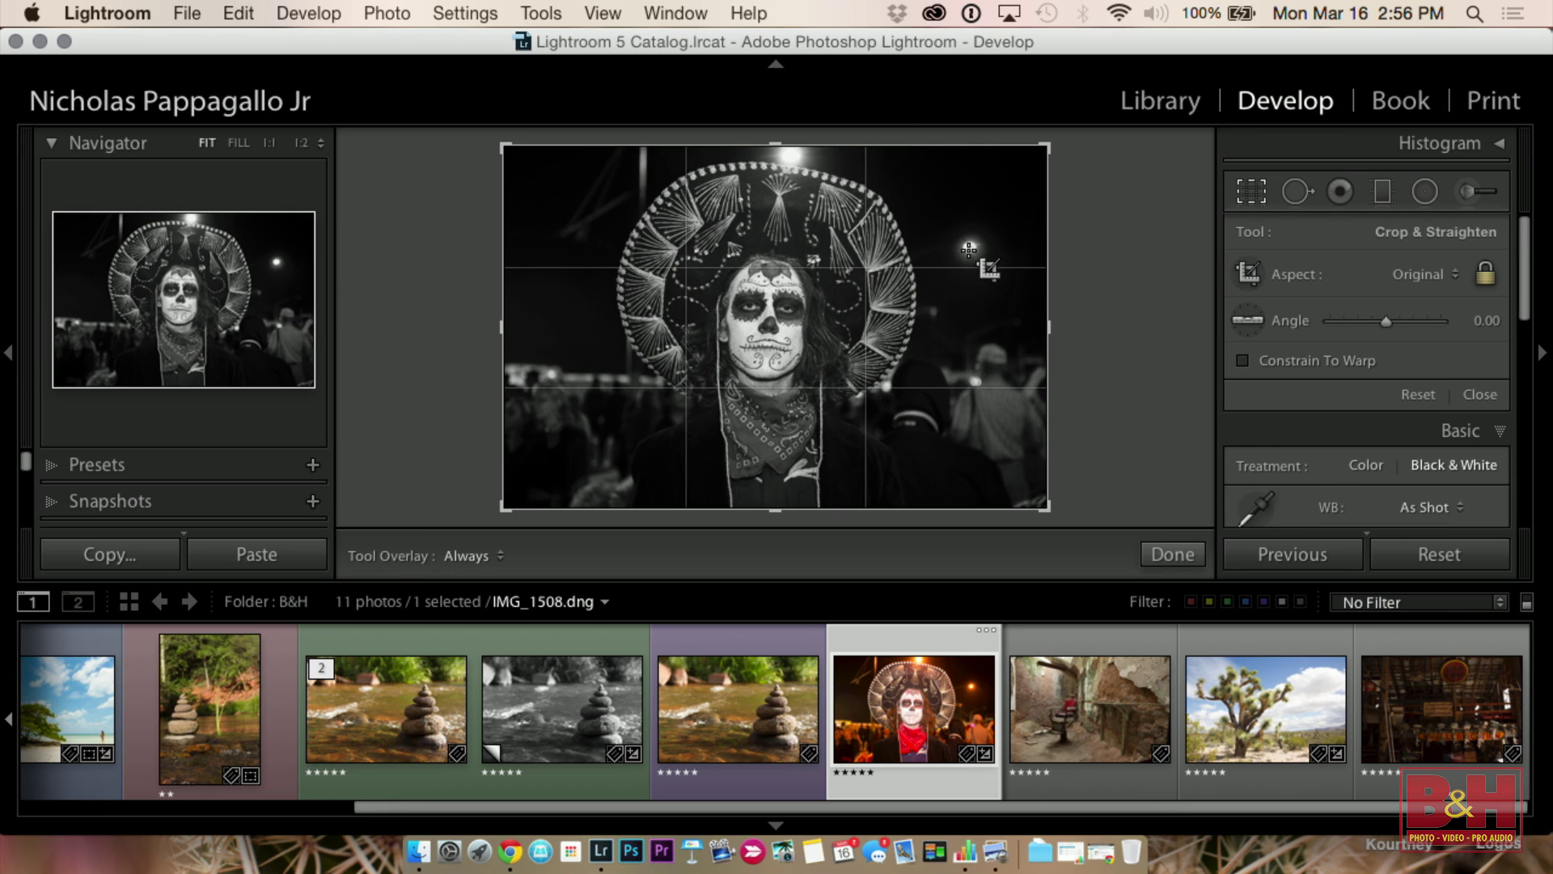
{"action": "left_click_drag", "start_coordinate": [502, 147], "coordinate": [541, 159]}
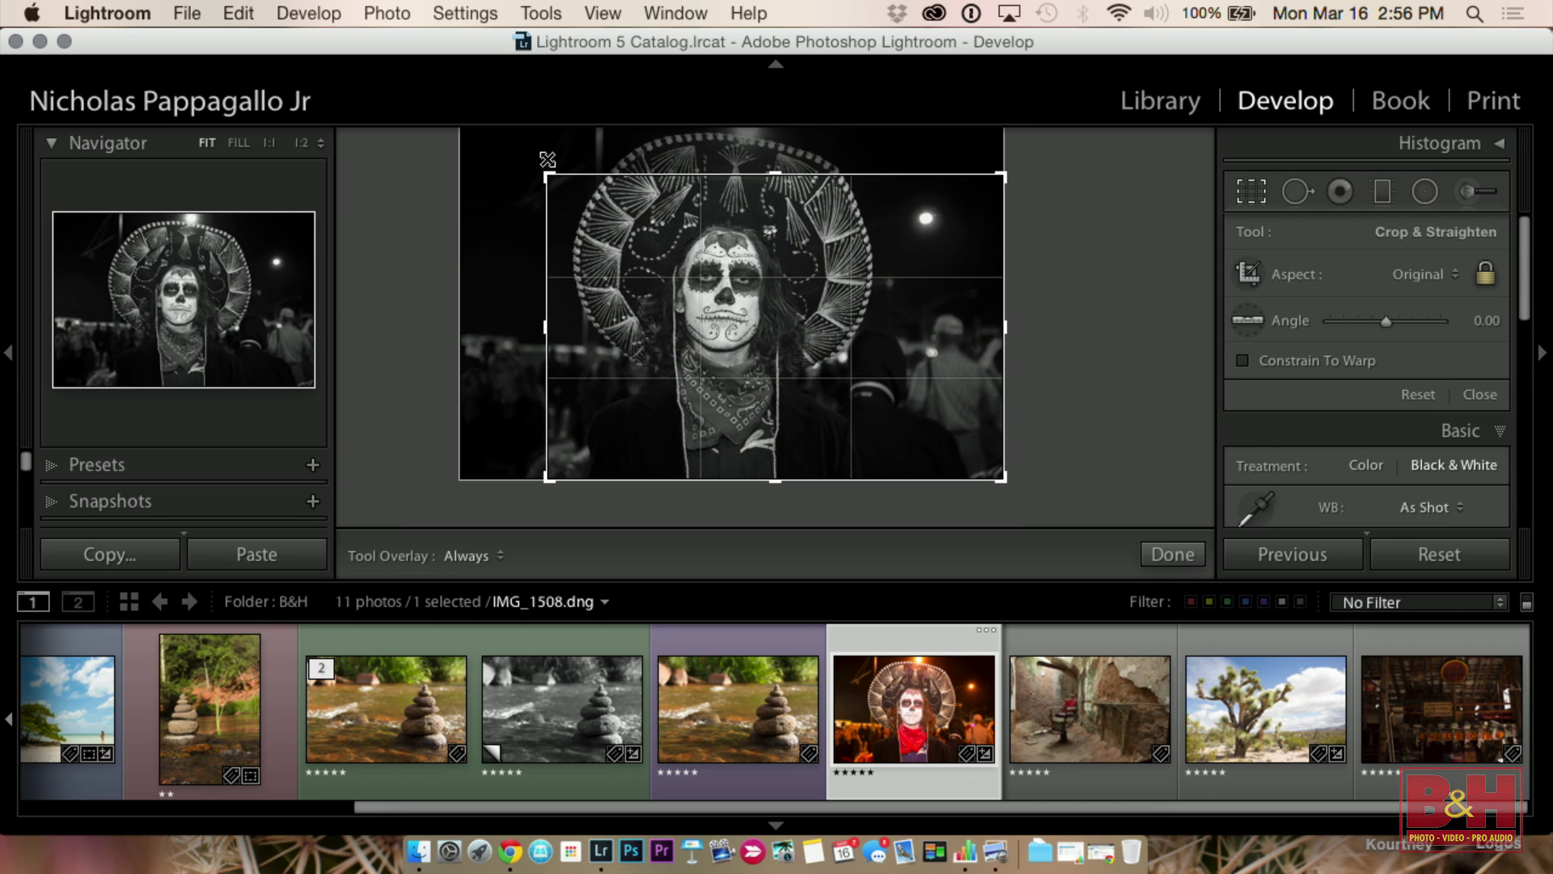
{"action": "key", "text": "Return"}
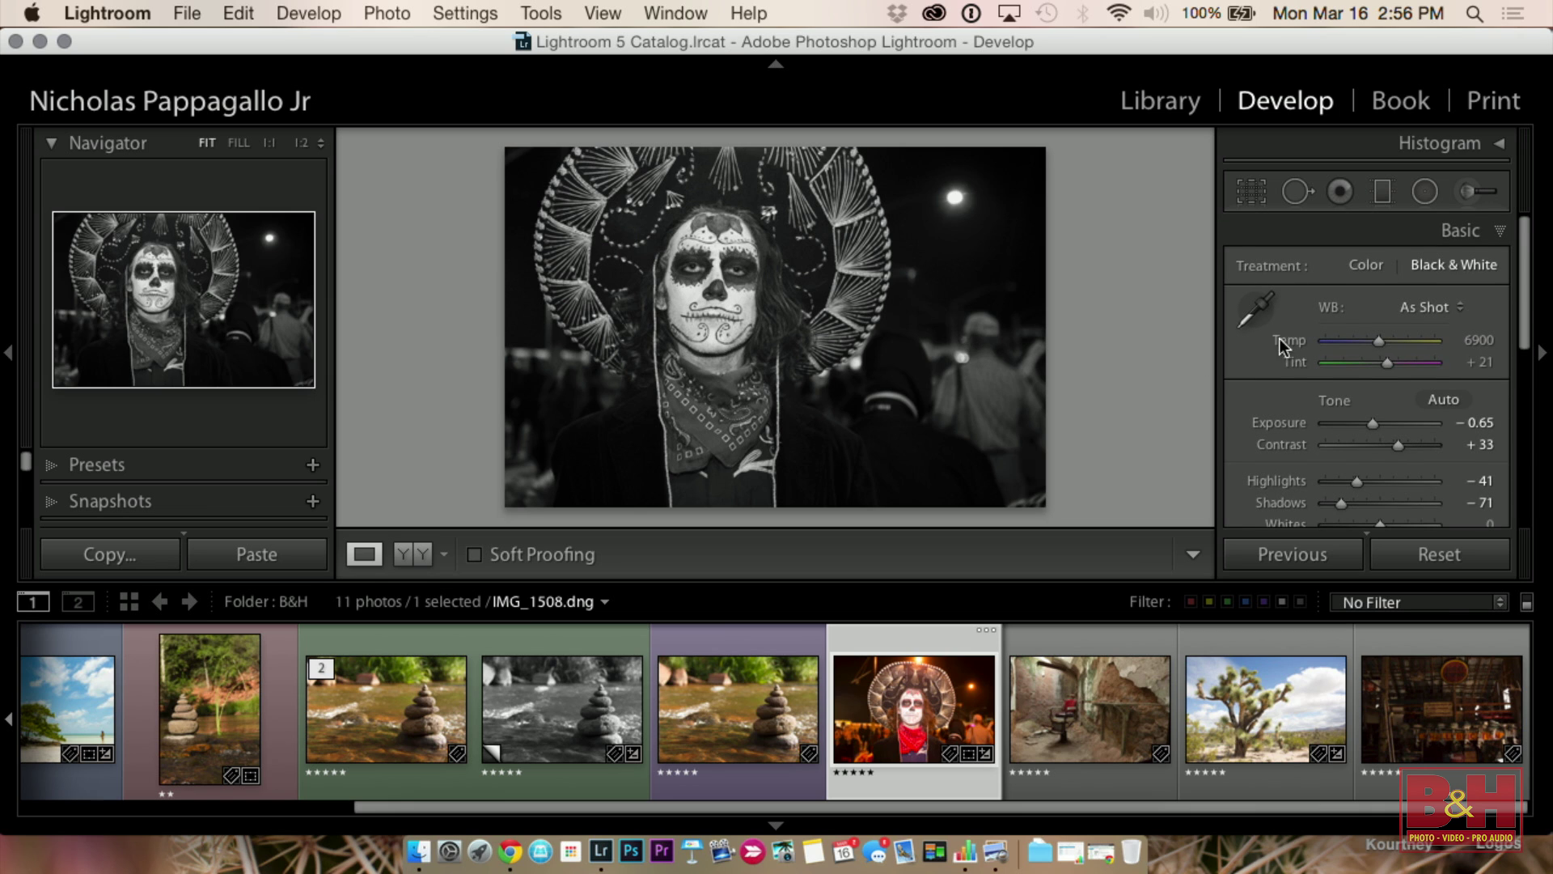
Step: Set Blacks to −15 and Clarity to −40 for the sombrero portrait
{"action": "scroll", "coordinate": [1342, 498], "scroll_direction": "down", "scroll_amount": 2}
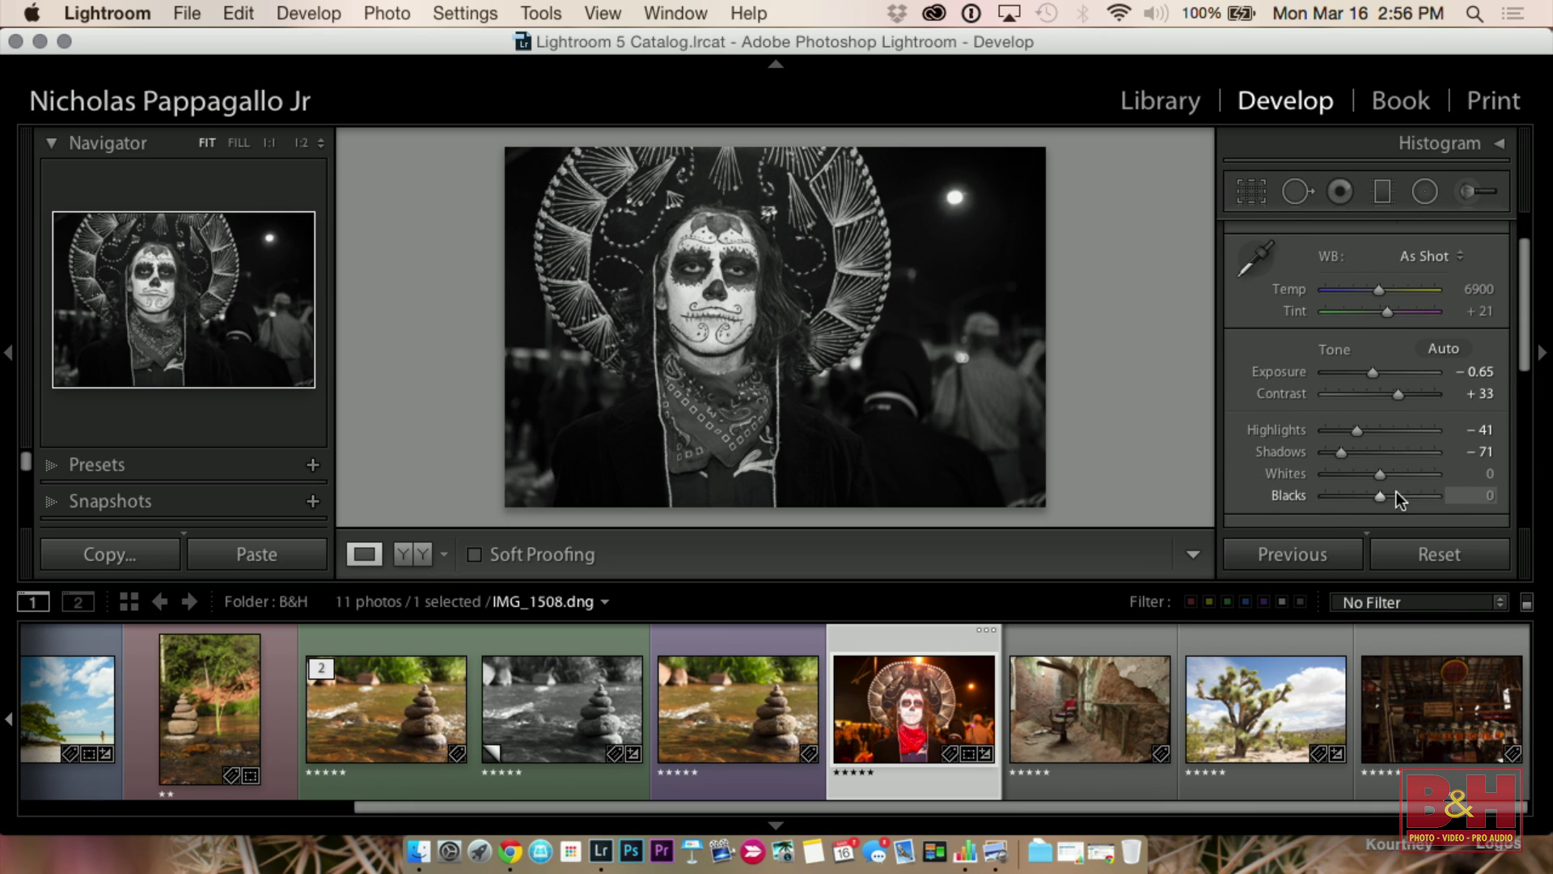
{"action": "scroll", "coordinate": [1435, 459], "scroll_direction": "down", "scroll_amount": 4}
{"action": "scroll", "coordinate": [1435, 459], "scroll_direction": "down", "scroll_amount": 2}
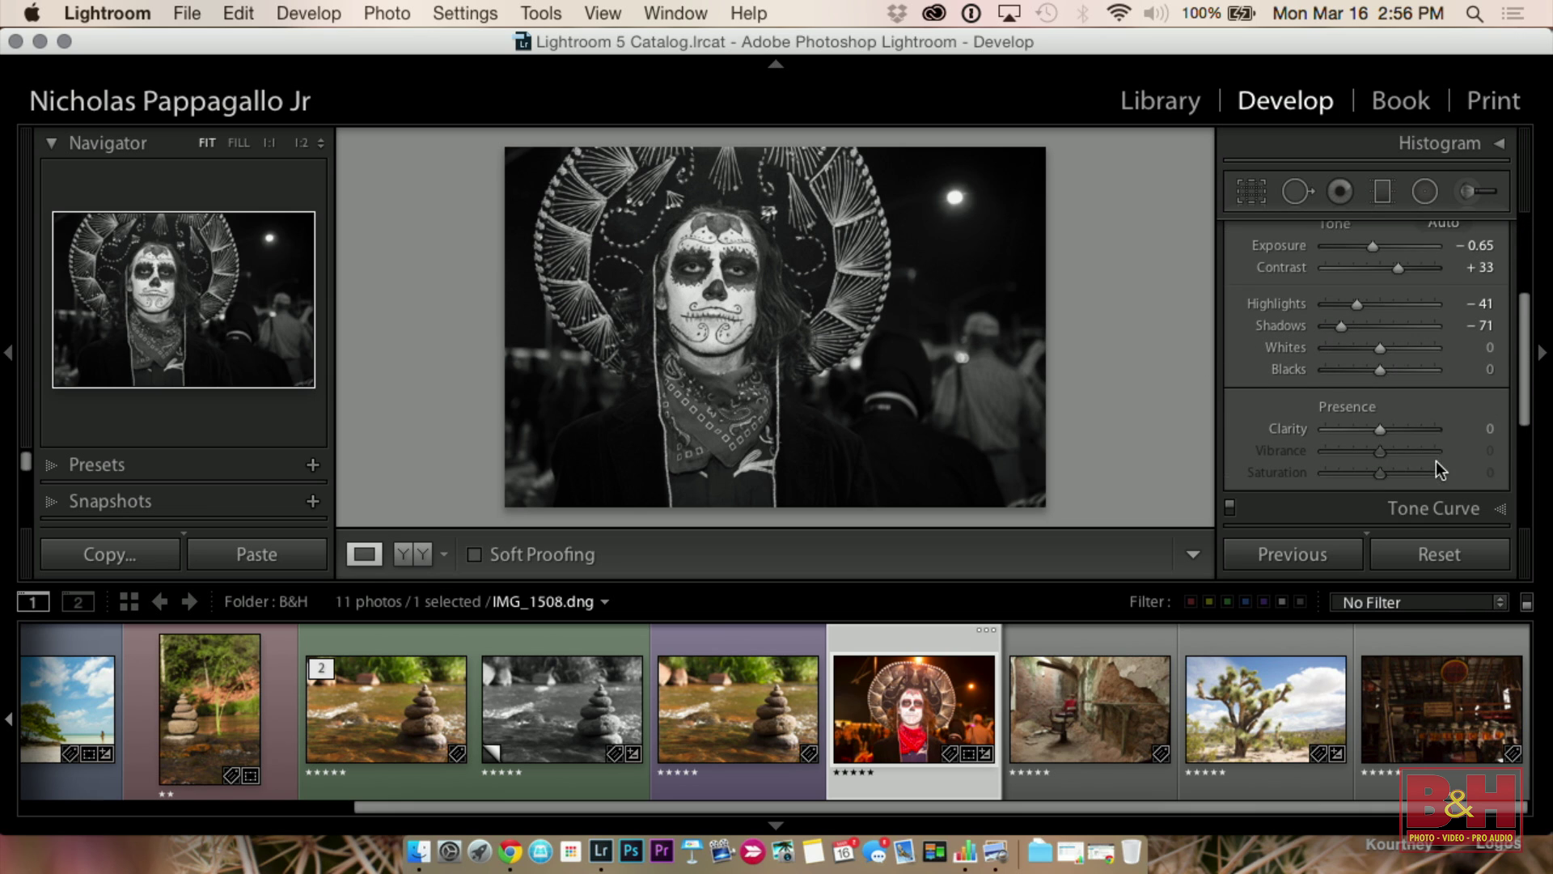
{"action": "mouse_move", "coordinate": [1377, 367]}
{"action": "left_mouse_down"}
{"action": "mouse_move", "coordinate": [1423, 382]}
{"action": "mouse_move", "coordinate": [1370, 376]}
{"action": "left_mouse_up"}
{"action": "mouse_move", "coordinate": [1380, 425]}
{"action": "left_mouse_down"}
{"action": "mouse_move", "coordinate": [1414, 438]}
{"action": "mouse_move", "coordinate": [1355, 433]}
{"action": "left_mouse_up"}
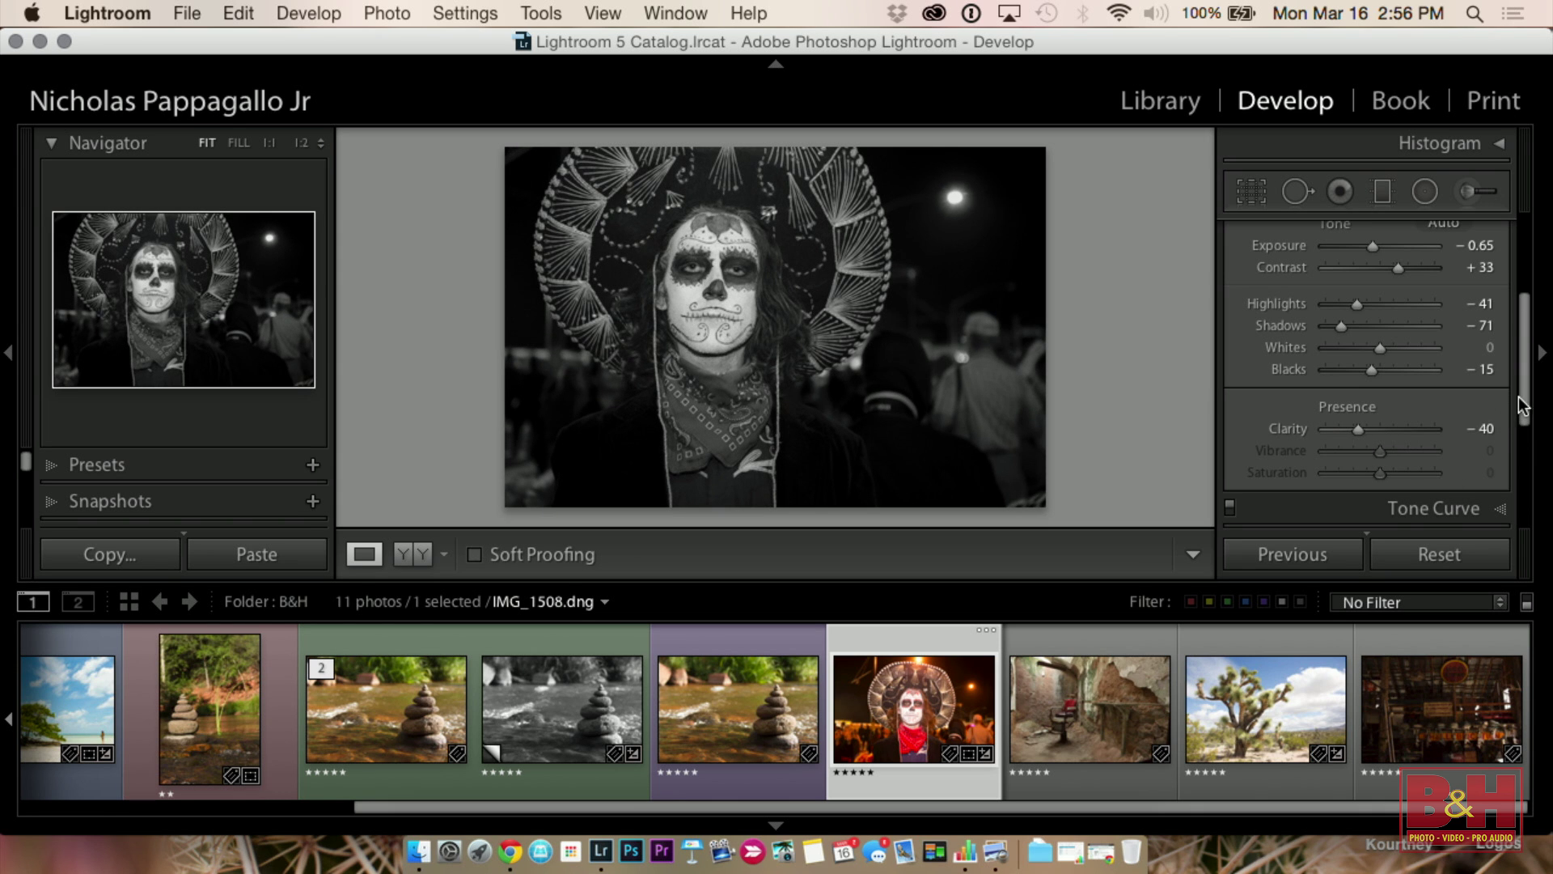
Step: Adjust the portrait's Black & White Mix with Red at +45 and Orange at −49
{"action": "left_click_drag", "start_coordinate": [1527, 399], "coordinate": [1528, 484]}
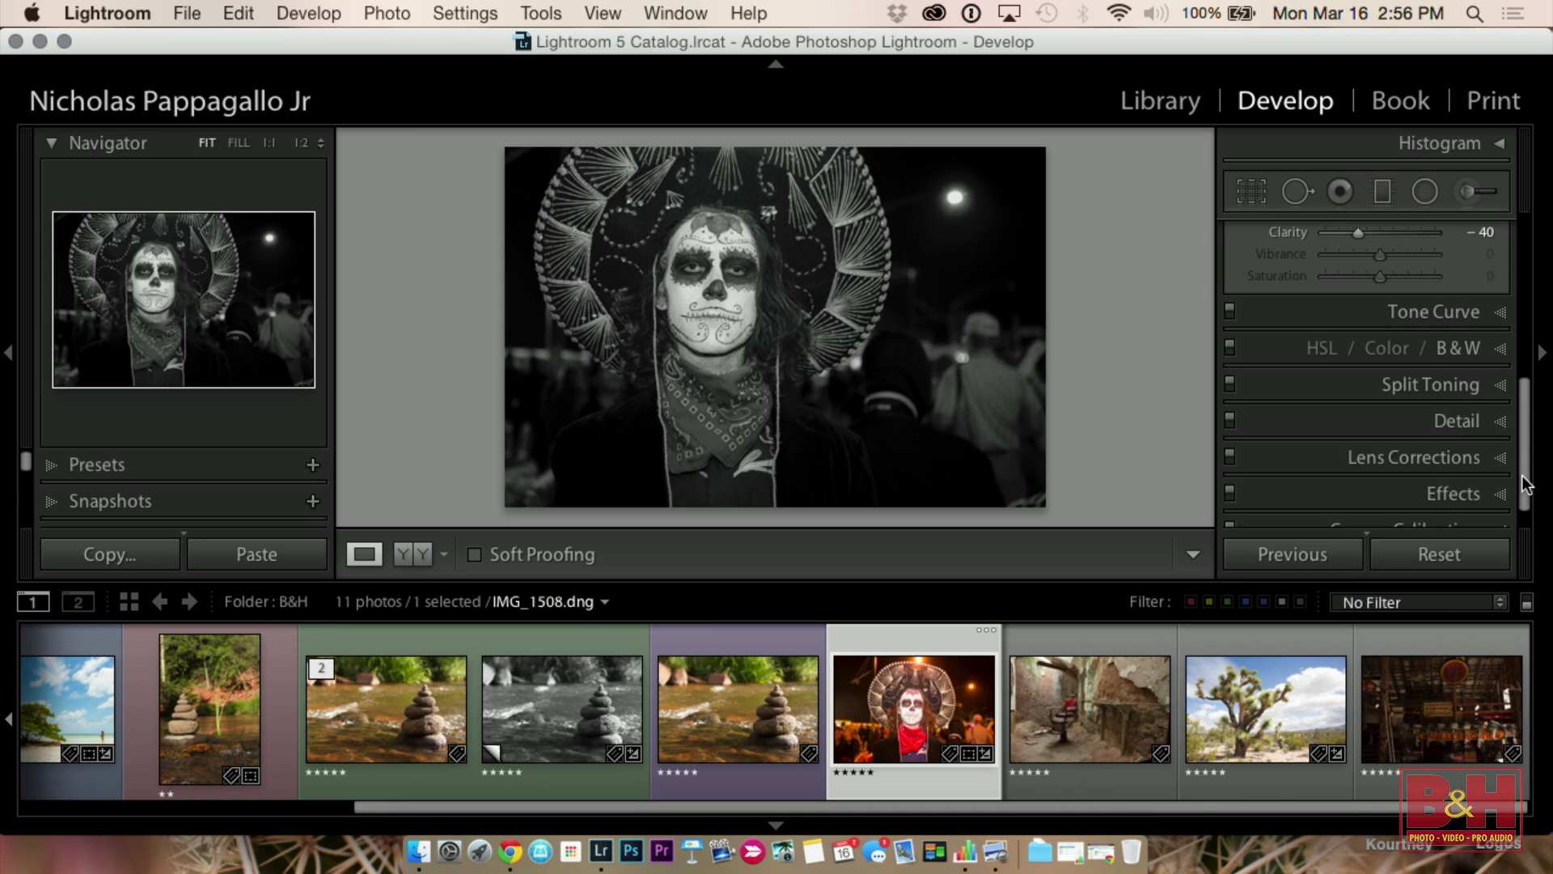
{"action": "left_click", "coordinate": [1451, 348]}
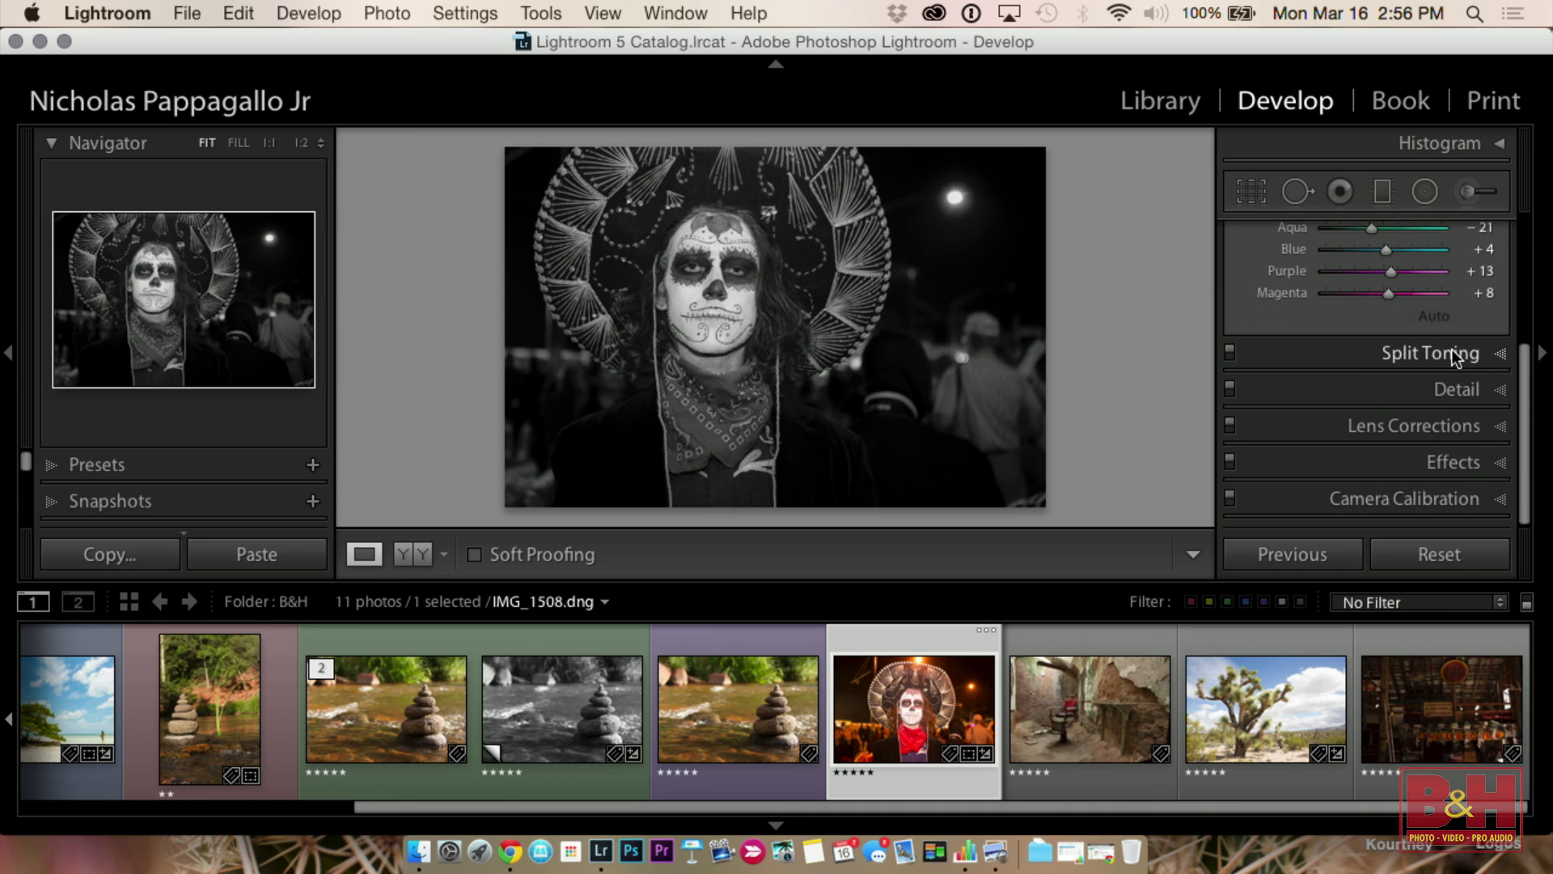
{"action": "scroll", "coordinate": [1364, 385], "scroll_direction": "up", "scroll_amount": 1}
{"action": "scroll", "coordinate": [1365, 391], "scroll_direction": "up", "scroll_amount": 3}
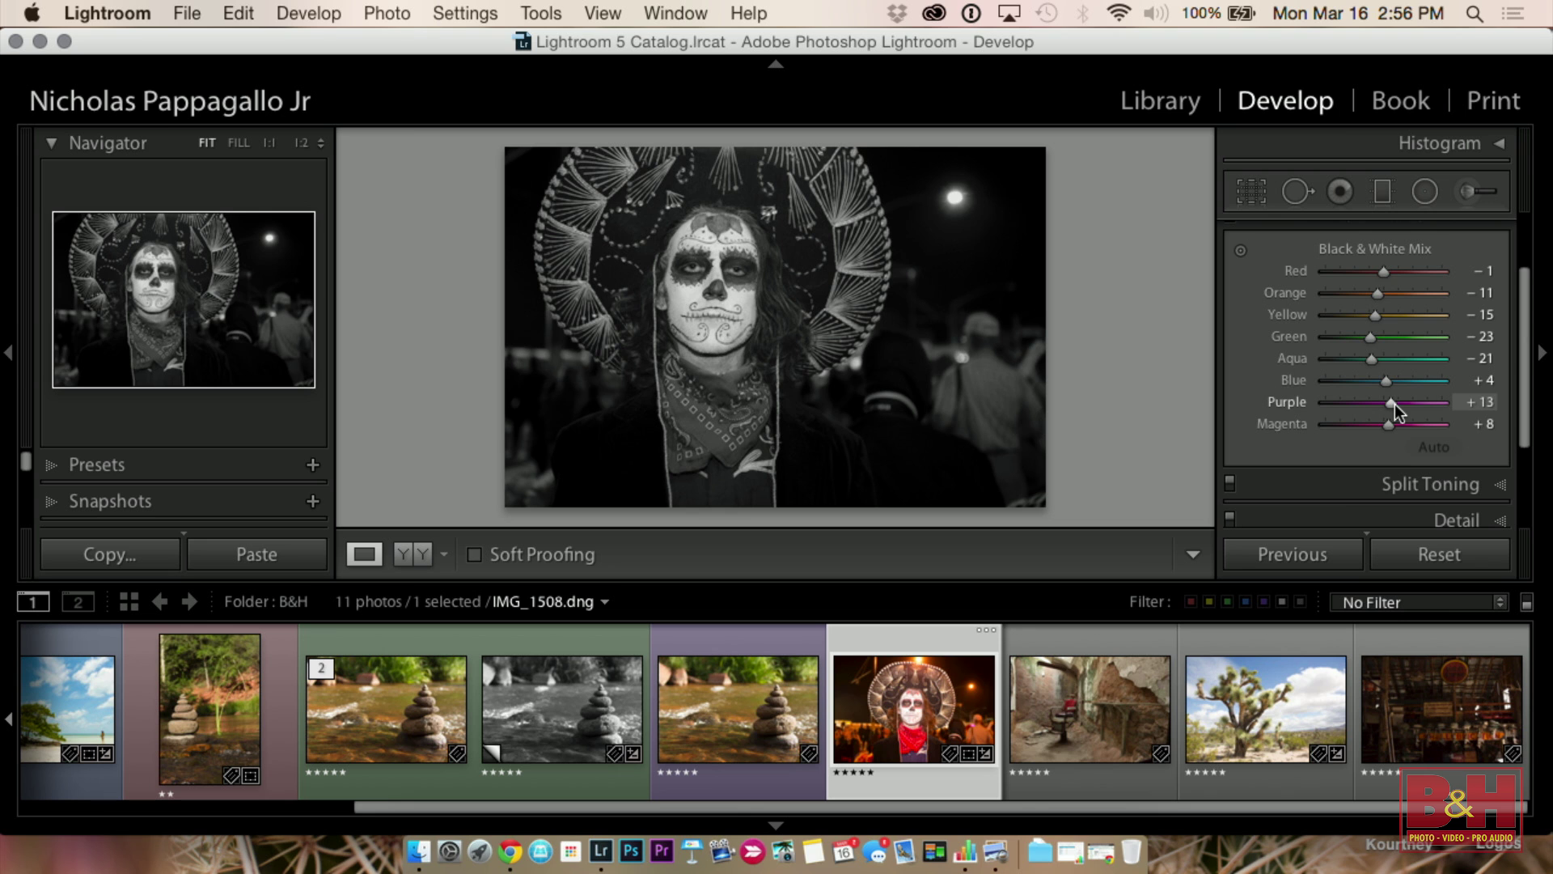
{"action": "left_click_drag", "start_coordinate": [1385, 300], "coordinate": [1406, 275]}
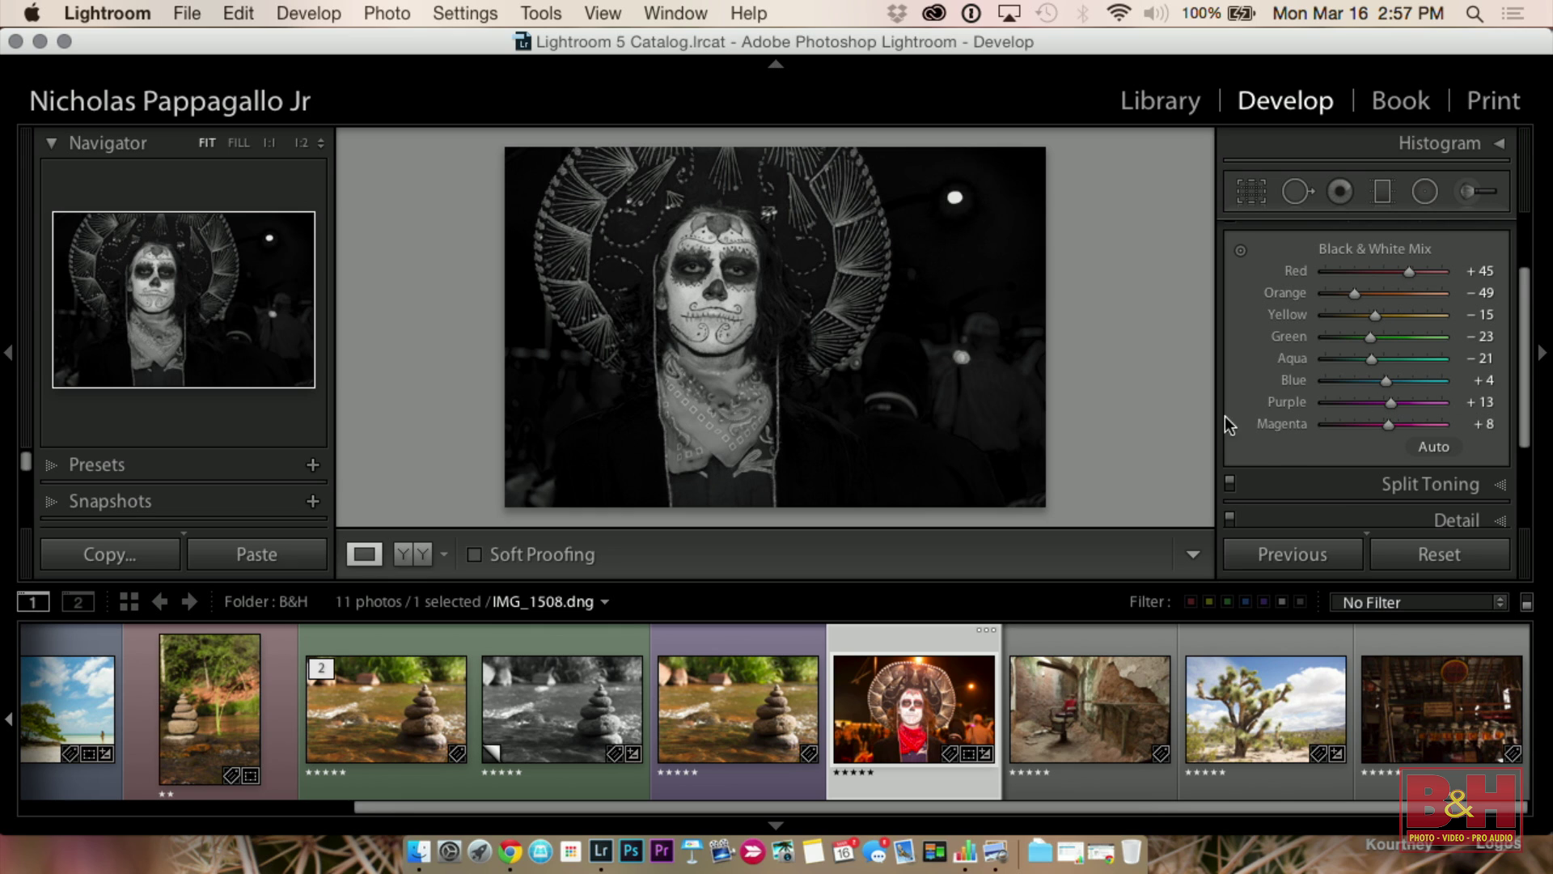
Step: Heal the bright light in the dark background at the photo's upper right with the Spot Removal tool
{"action": "left_click", "coordinate": [1297, 194]}
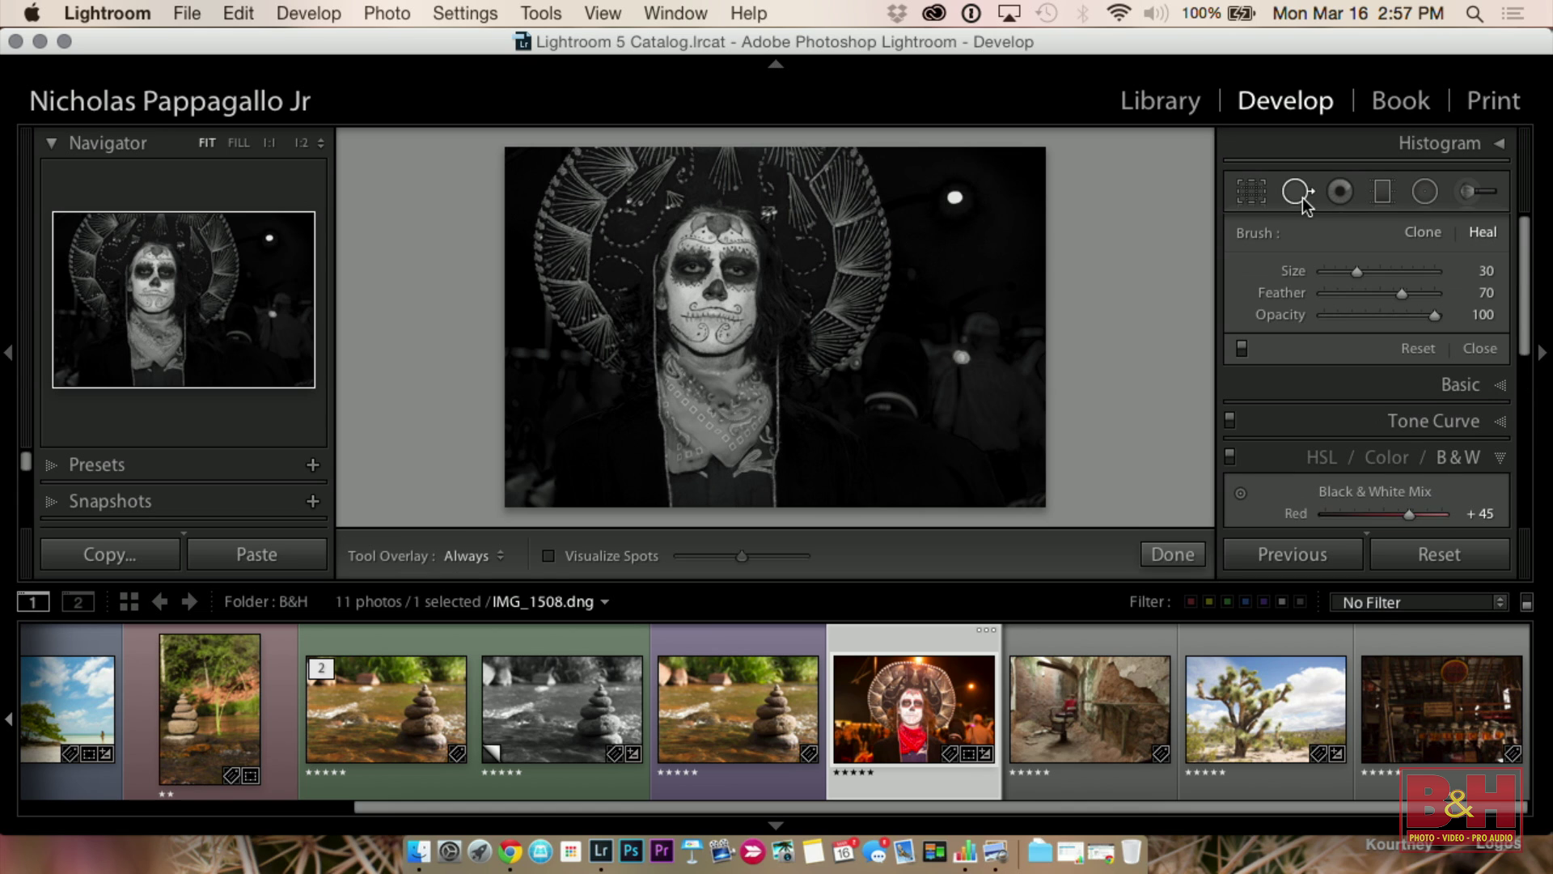
{"action": "left_click", "coordinate": [1297, 194]}
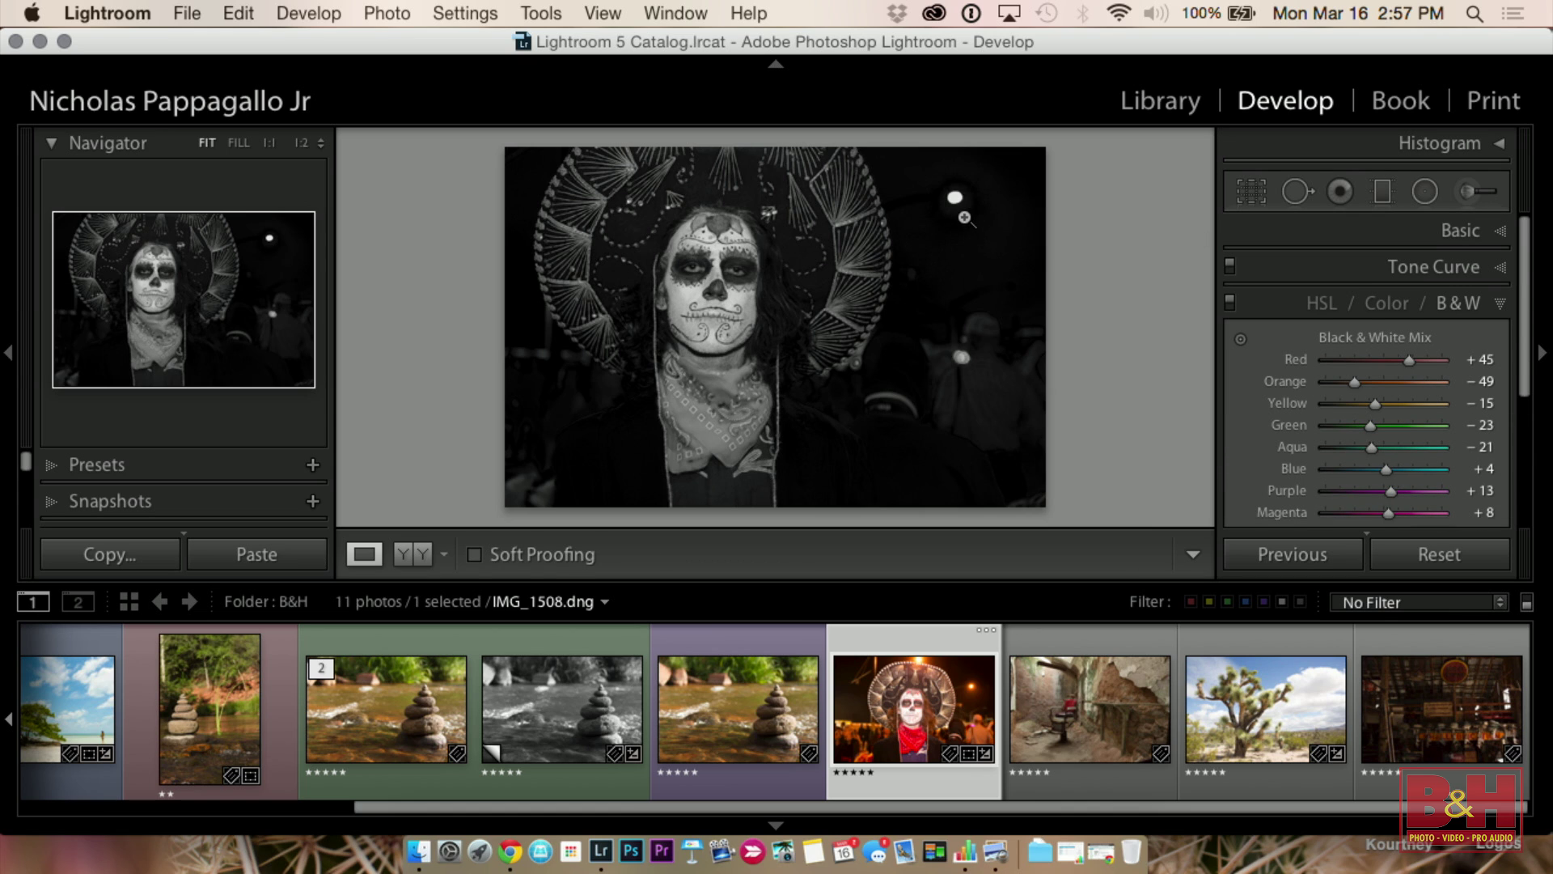
{"action": "left_click", "coordinate": [1298, 194]}
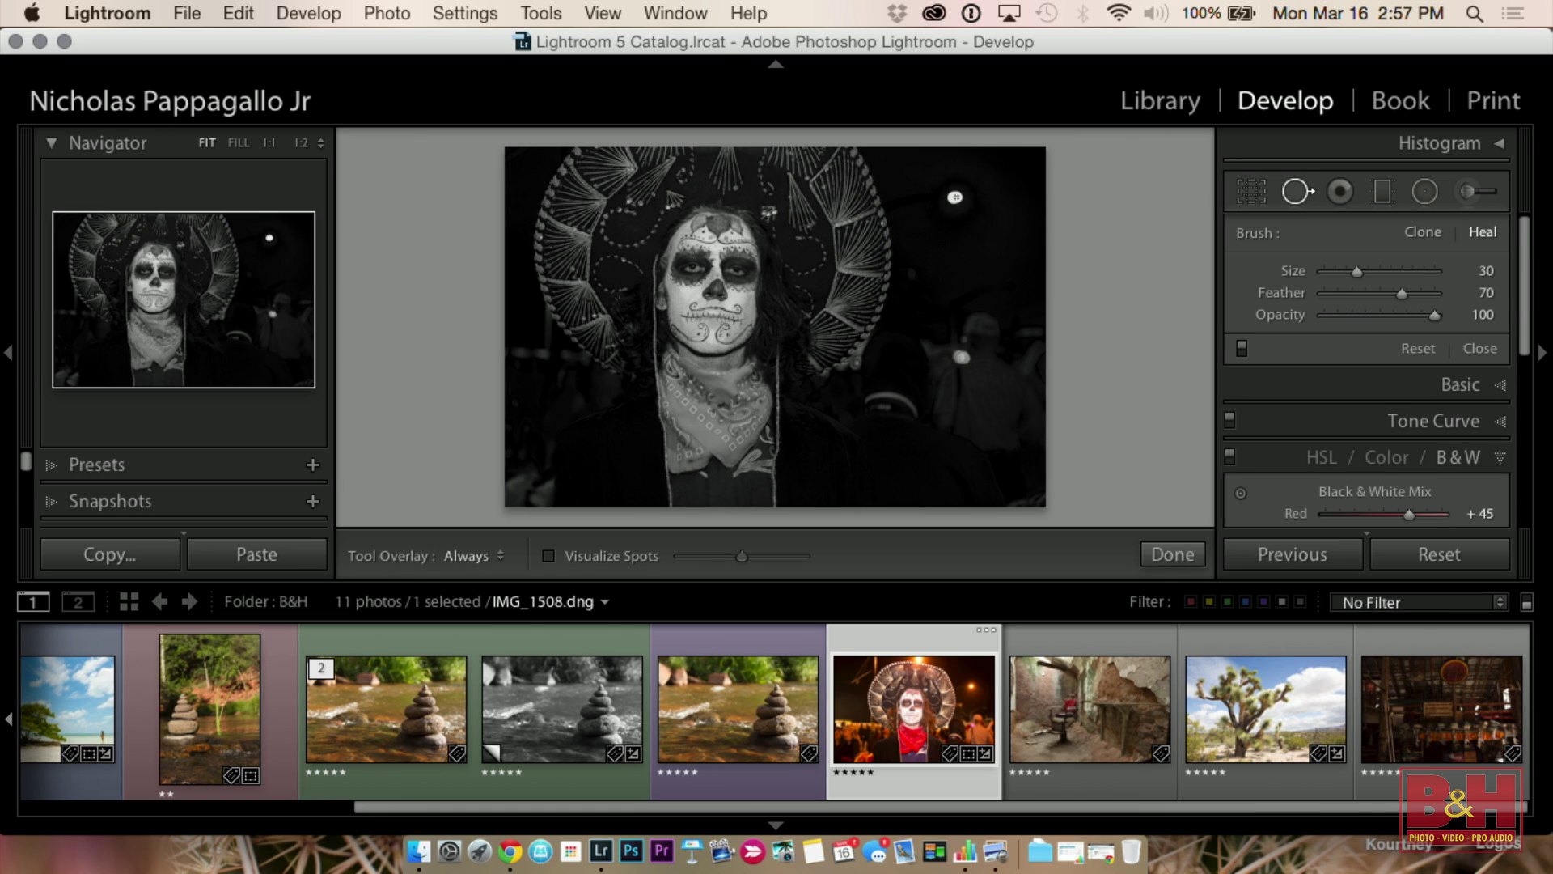
{"action": "left_click", "coordinate": [956, 200]}
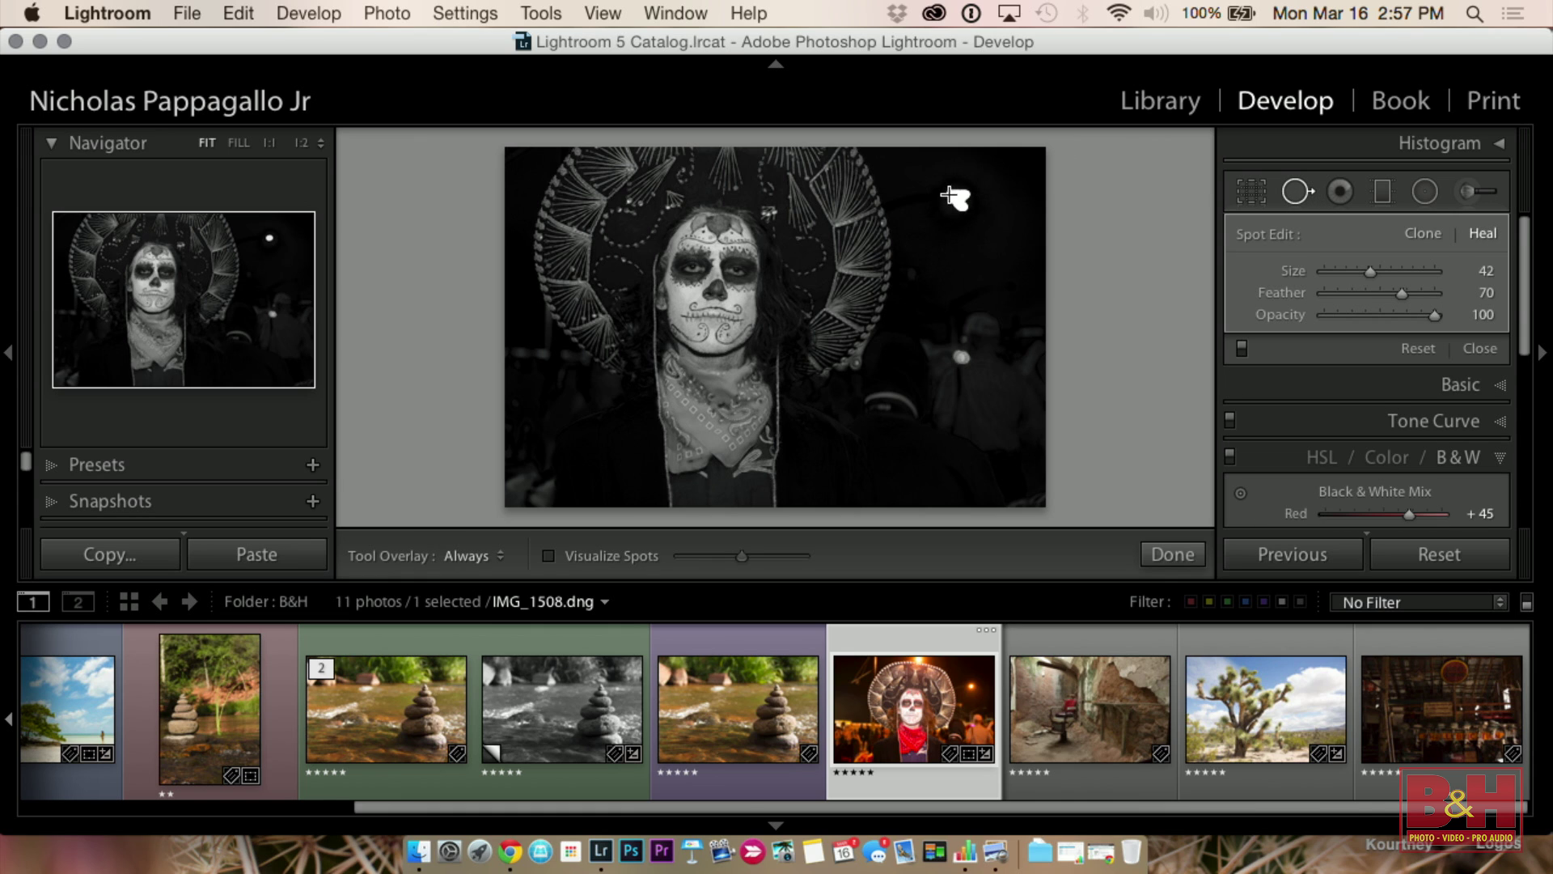
{"action": "left_click_drag", "start_coordinate": [967, 196], "coordinate": [968, 198]}
Step: Heal the smaller bright light beside the background figure with a size 42 healing spot and finish the spot removal
{"action": "right_click", "coordinate": [968, 349]}
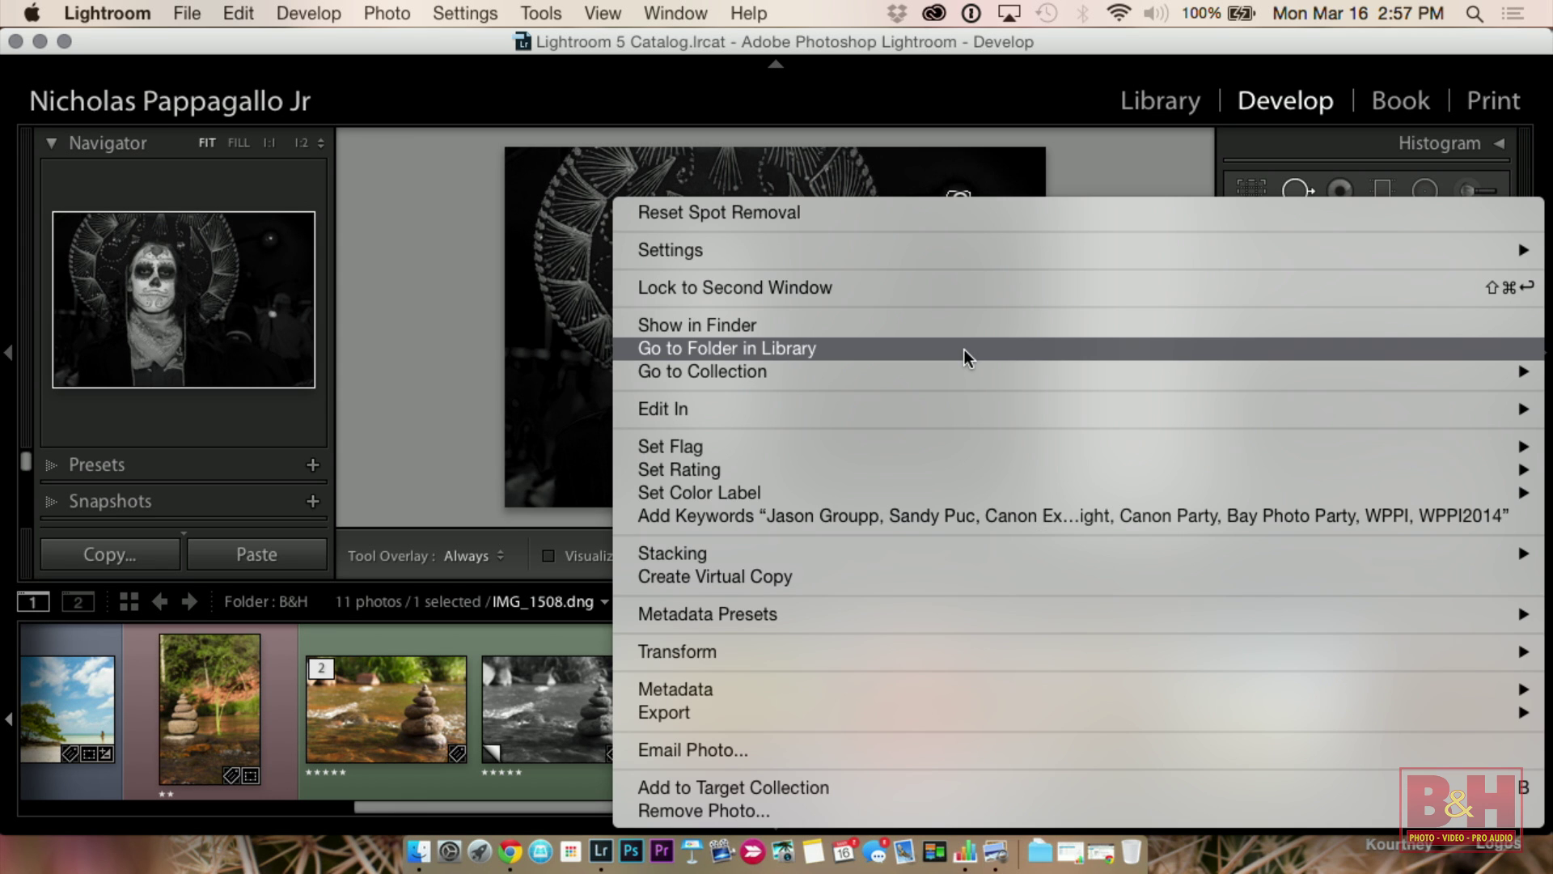
{"action": "left_click", "coordinate": [1083, 161]}
{"action": "key", "text": "Delete"}
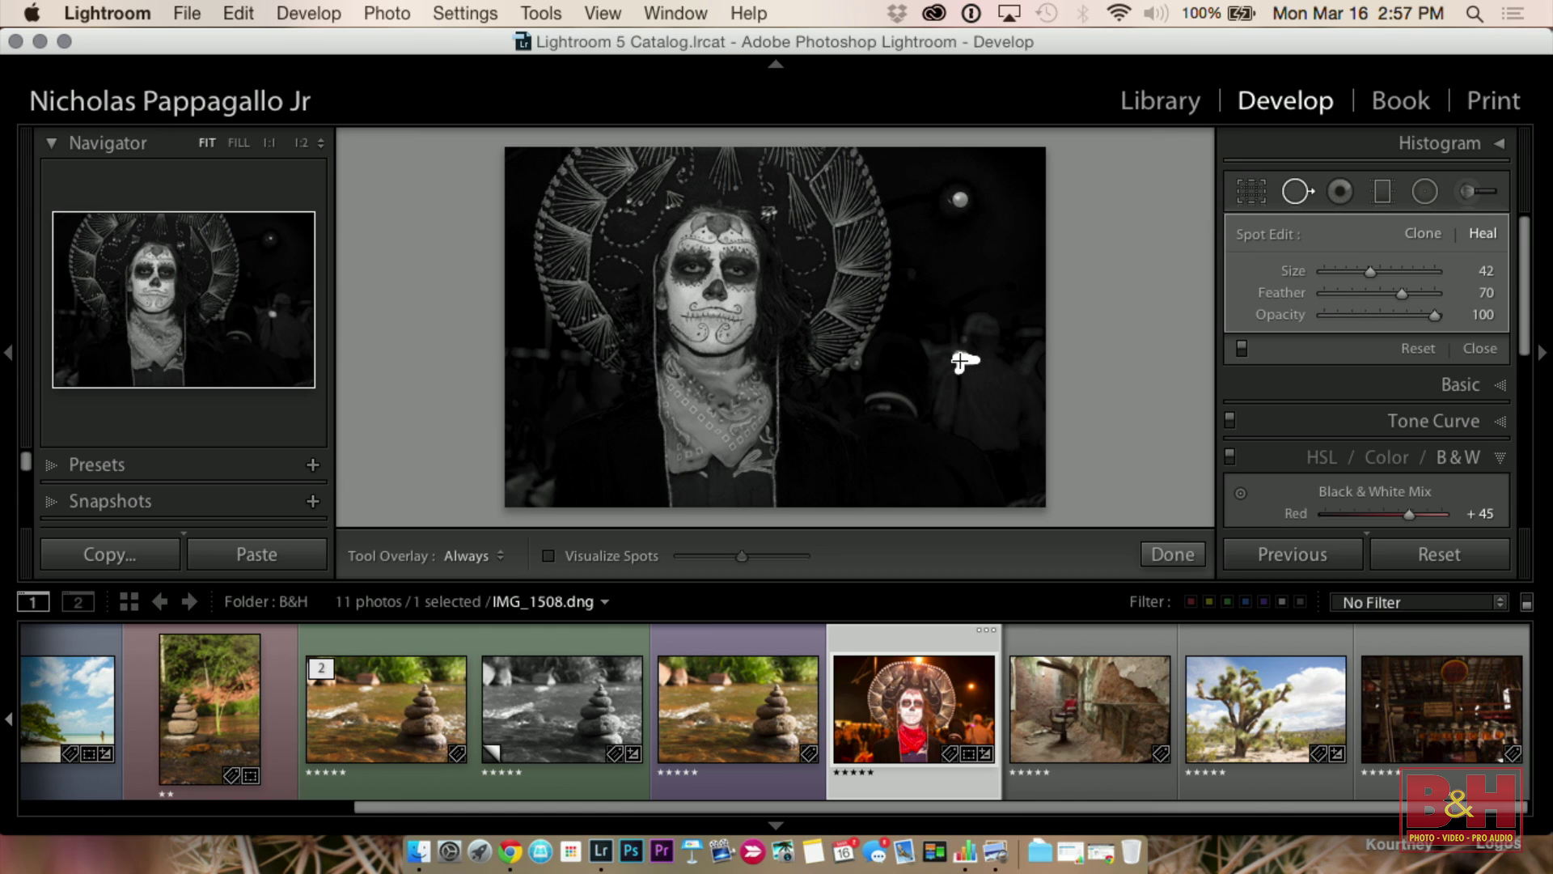
{"action": "left_click", "coordinate": [1172, 555]}
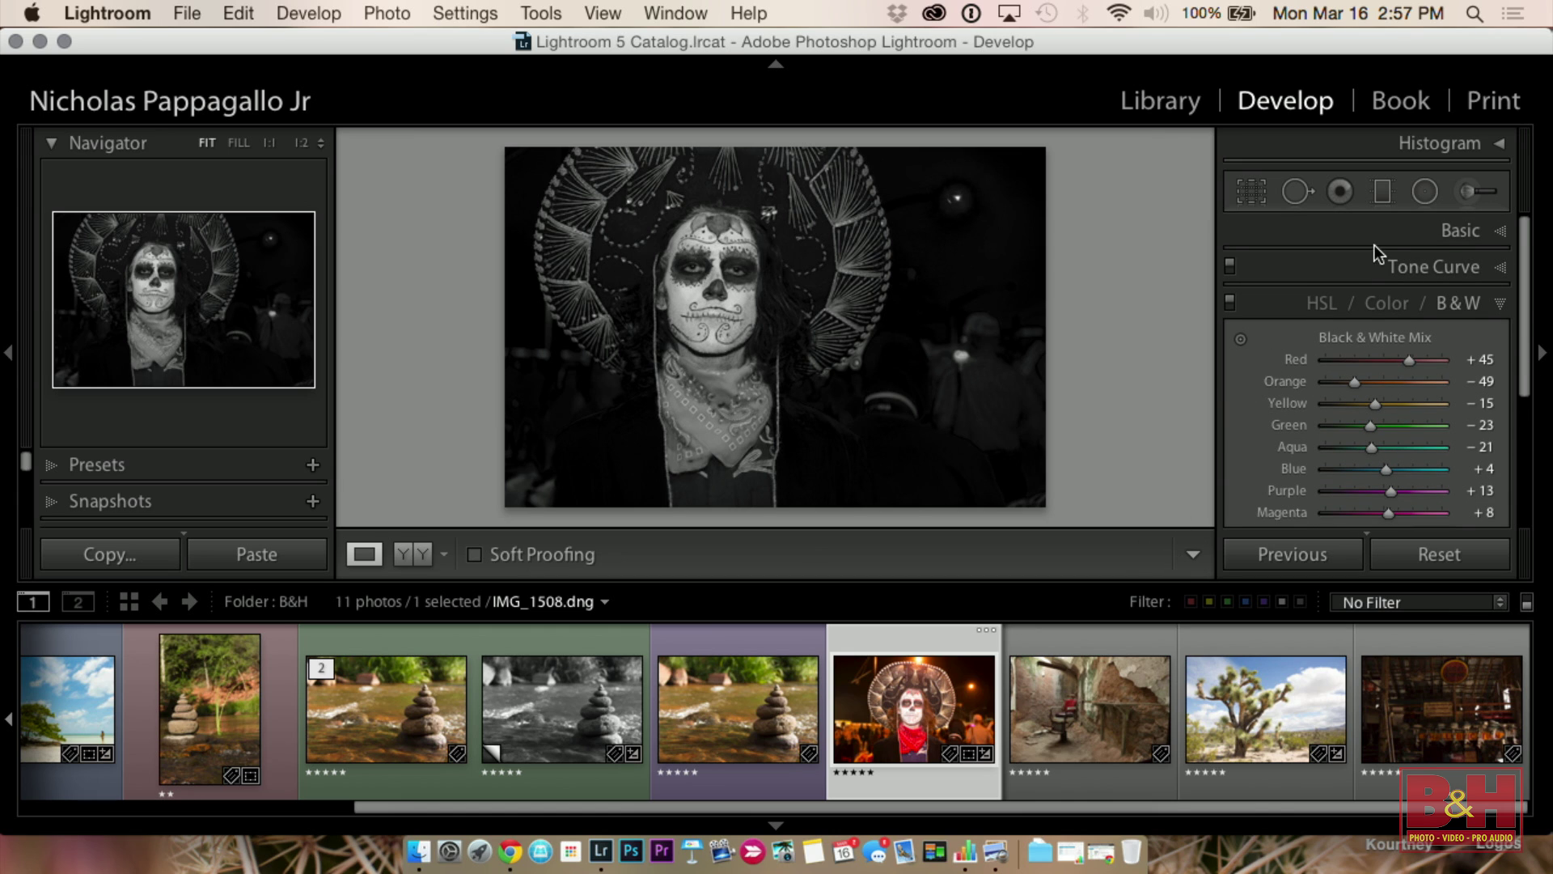
{"action": "left_click", "coordinate": [1303, 192]}
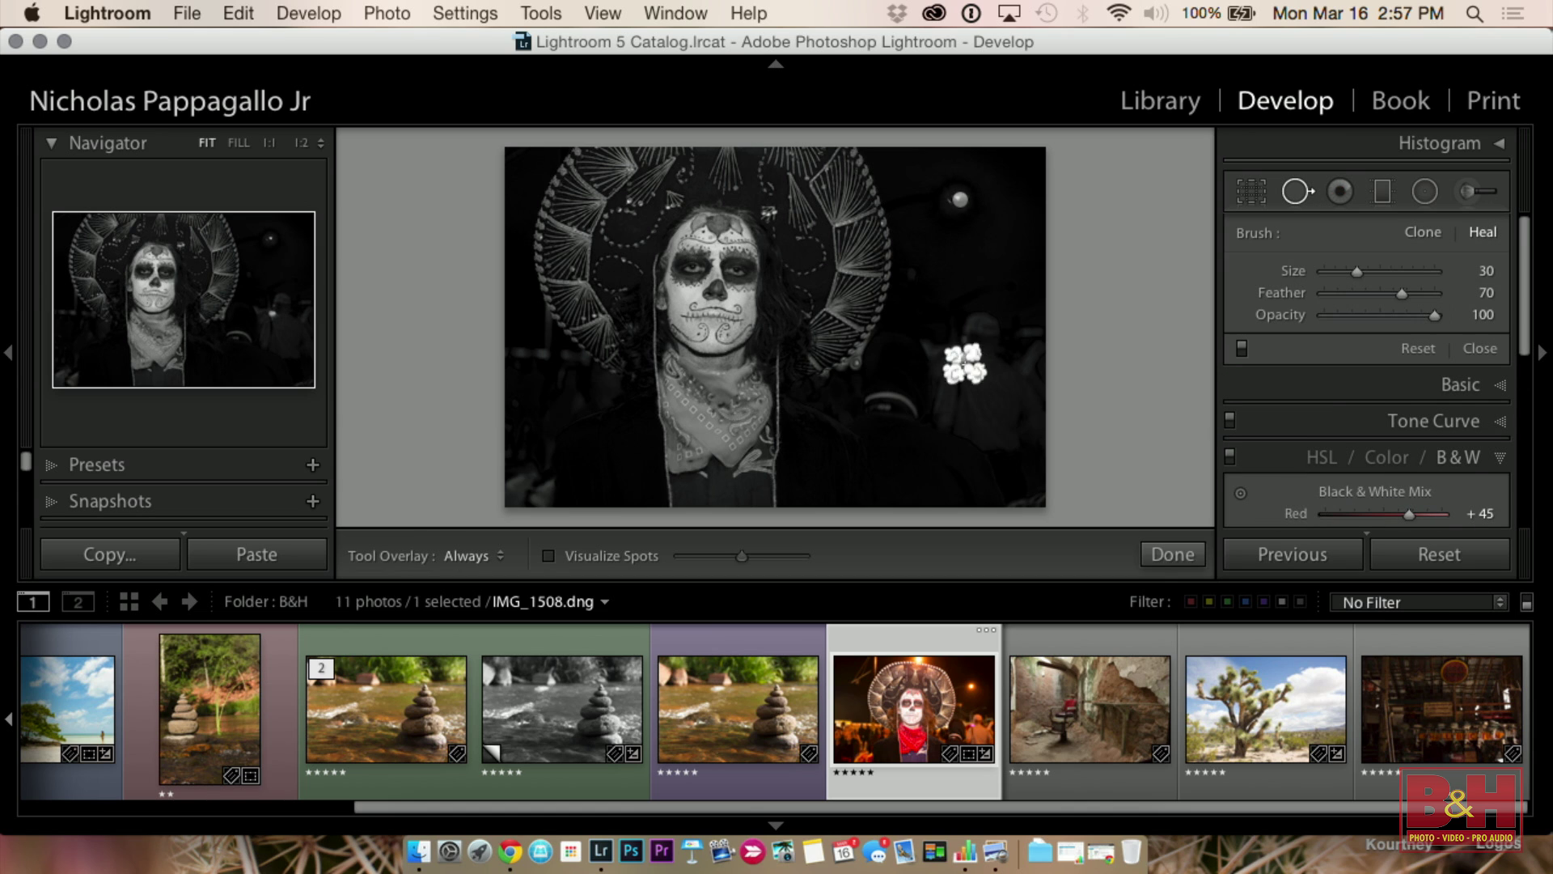
{"action": "left_click_drag", "start_coordinate": [1353, 274], "coordinate": [1367, 273]}
{"action": "mouse_move", "coordinate": [964, 358]}
{"action": "left_mouse_down"}
{"action": "mouse_move", "coordinate": [934, 362]}
{"action": "mouse_move", "coordinate": [961, 359]}
{"action": "left_mouse_up"}
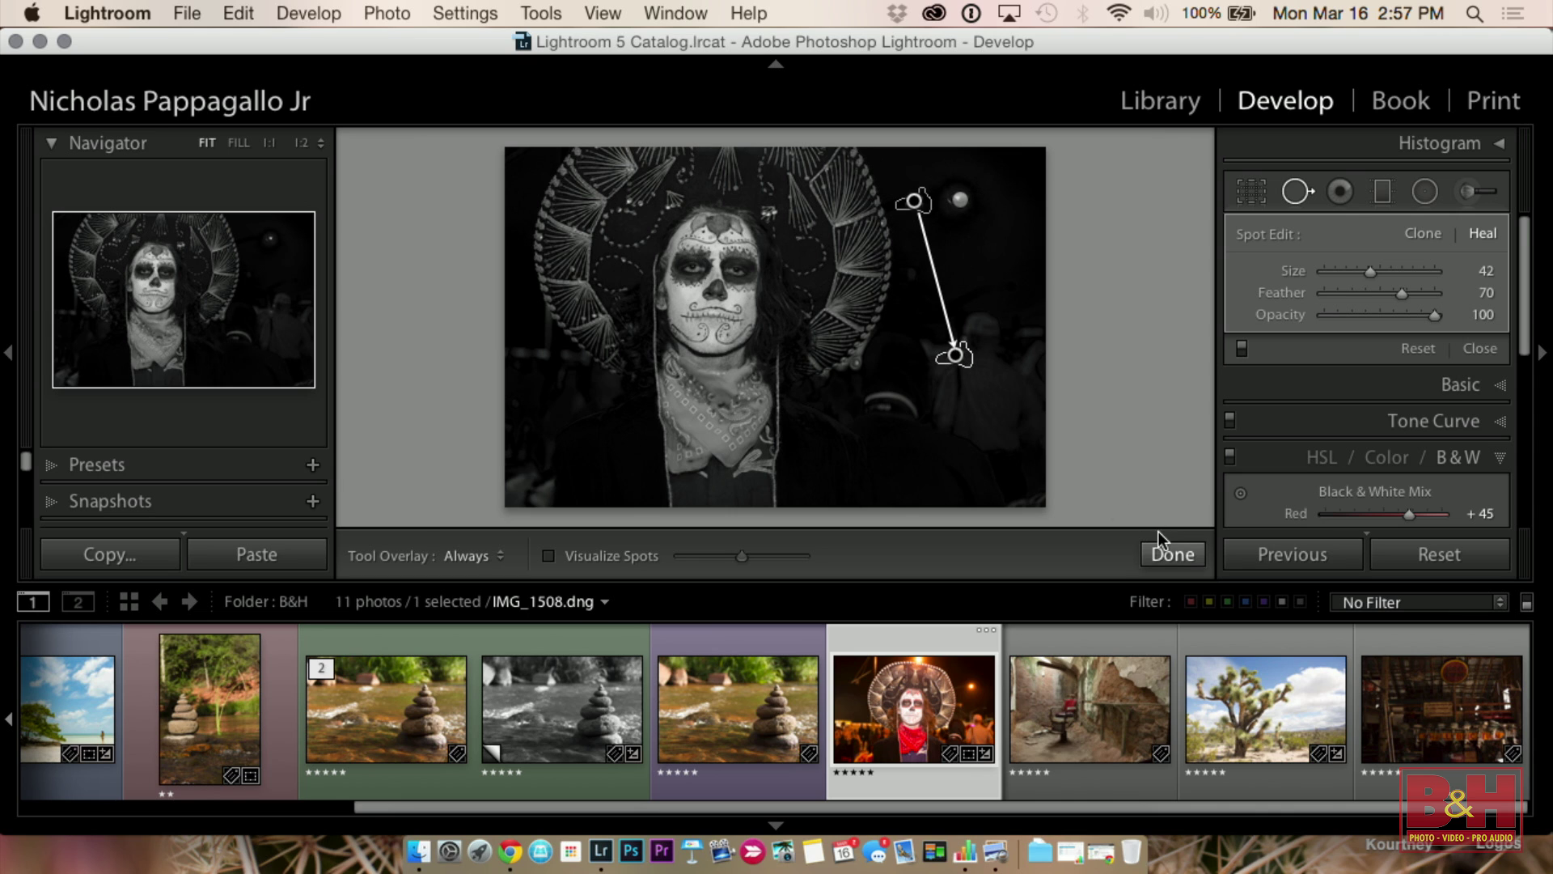
{"action": "left_click", "coordinate": [1173, 555]}
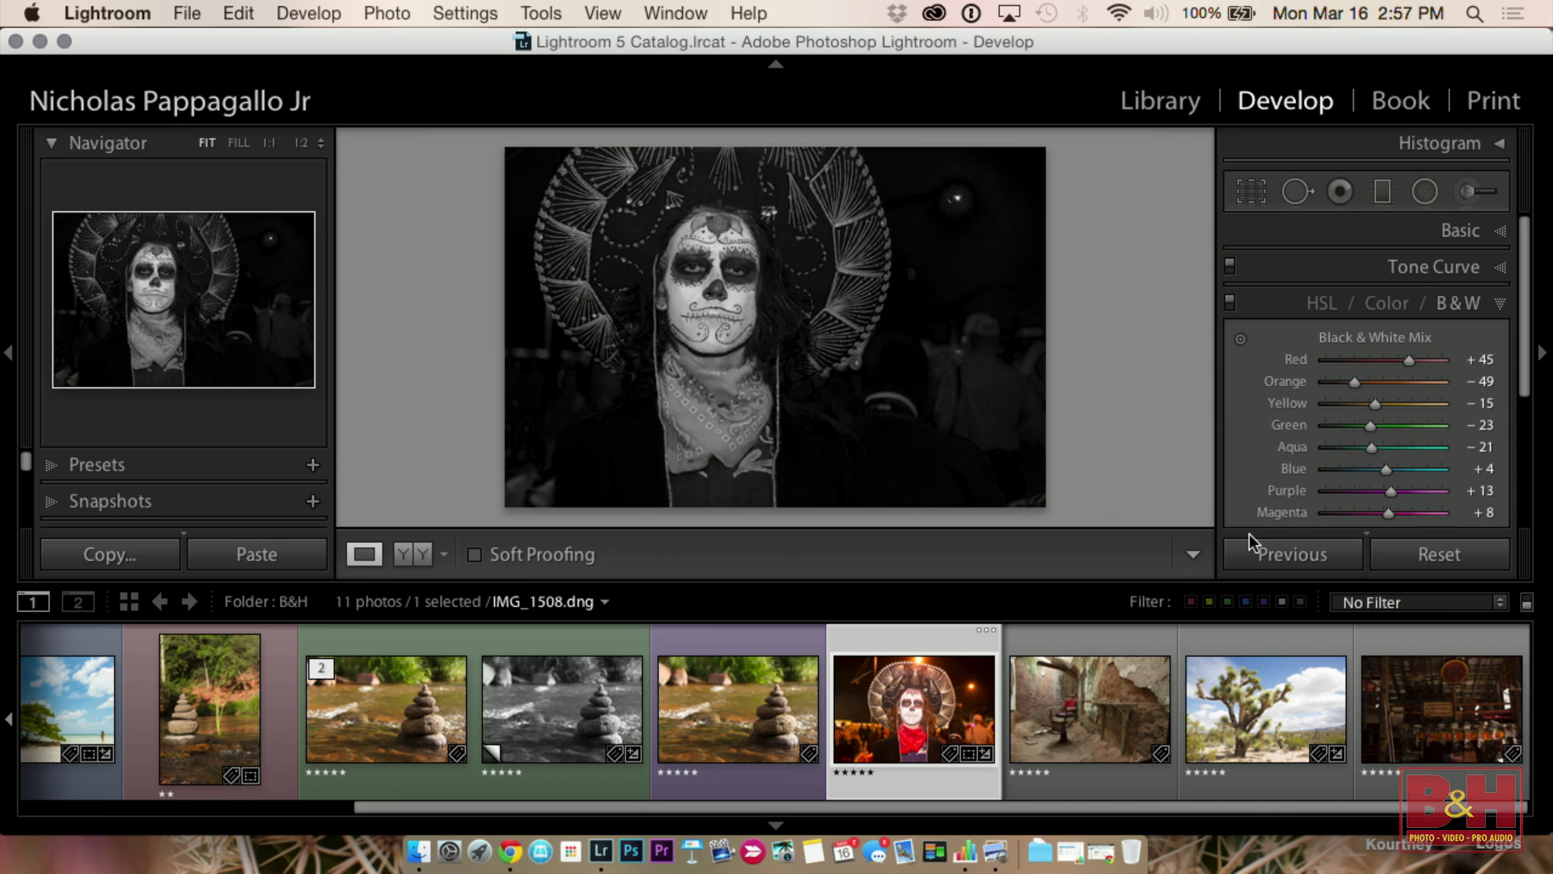
Step: Toggle the lens profile corrections on and off to compare their effect on the portrait, leaving them disabled
{"action": "scroll", "coordinate": [1375, 429], "scroll_direction": "down", "scroll_amount": 5}
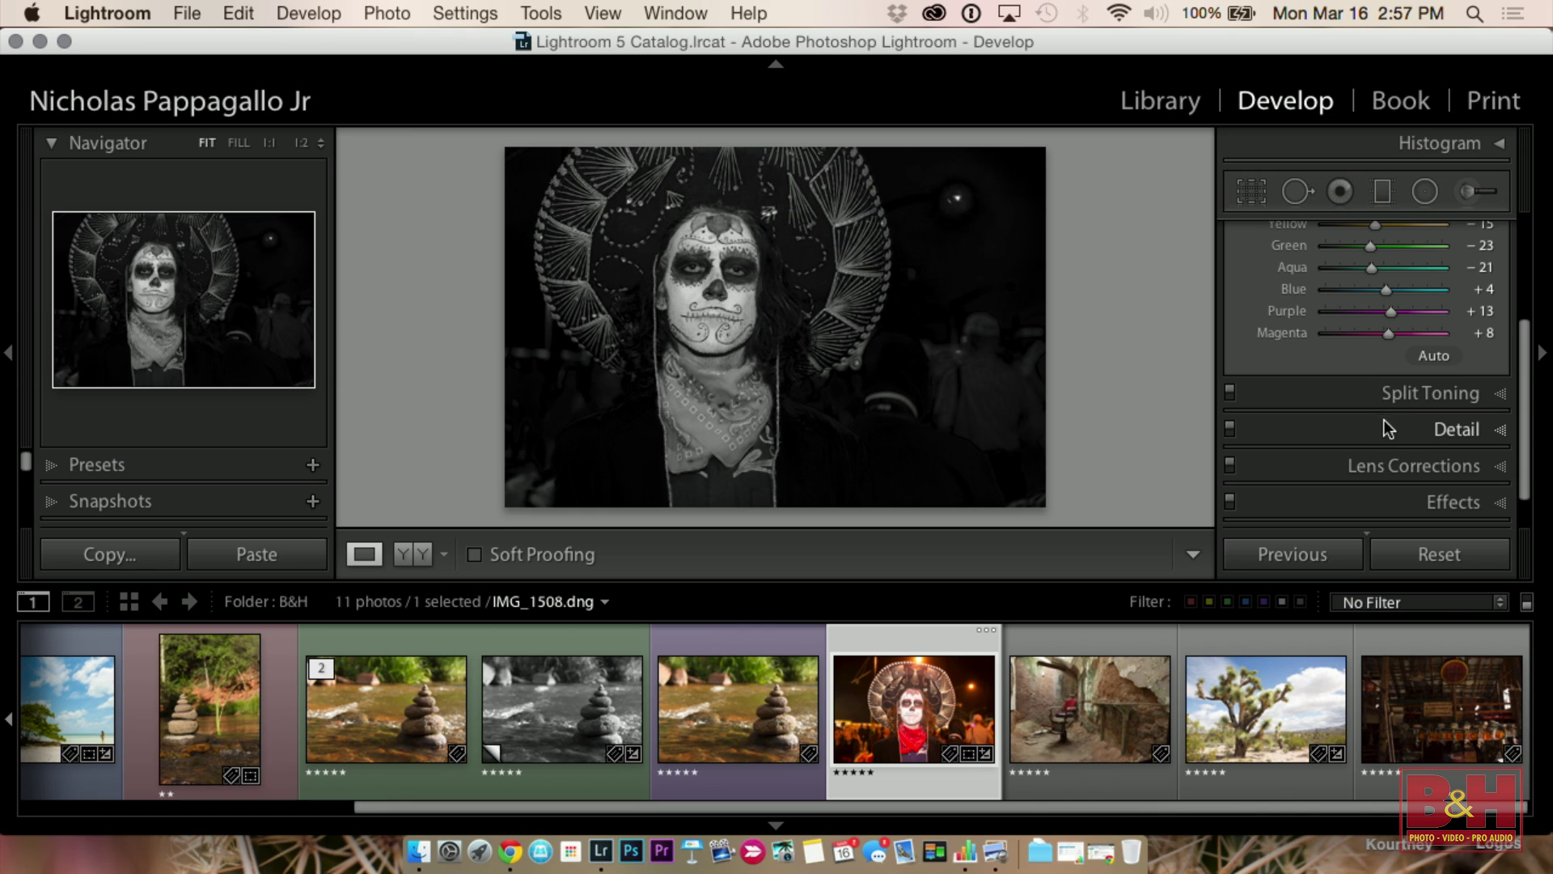
{"action": "left_click", "coordinate": [1410, 465]}
{"action": "left_click", "coordinate": [1246, 302]}
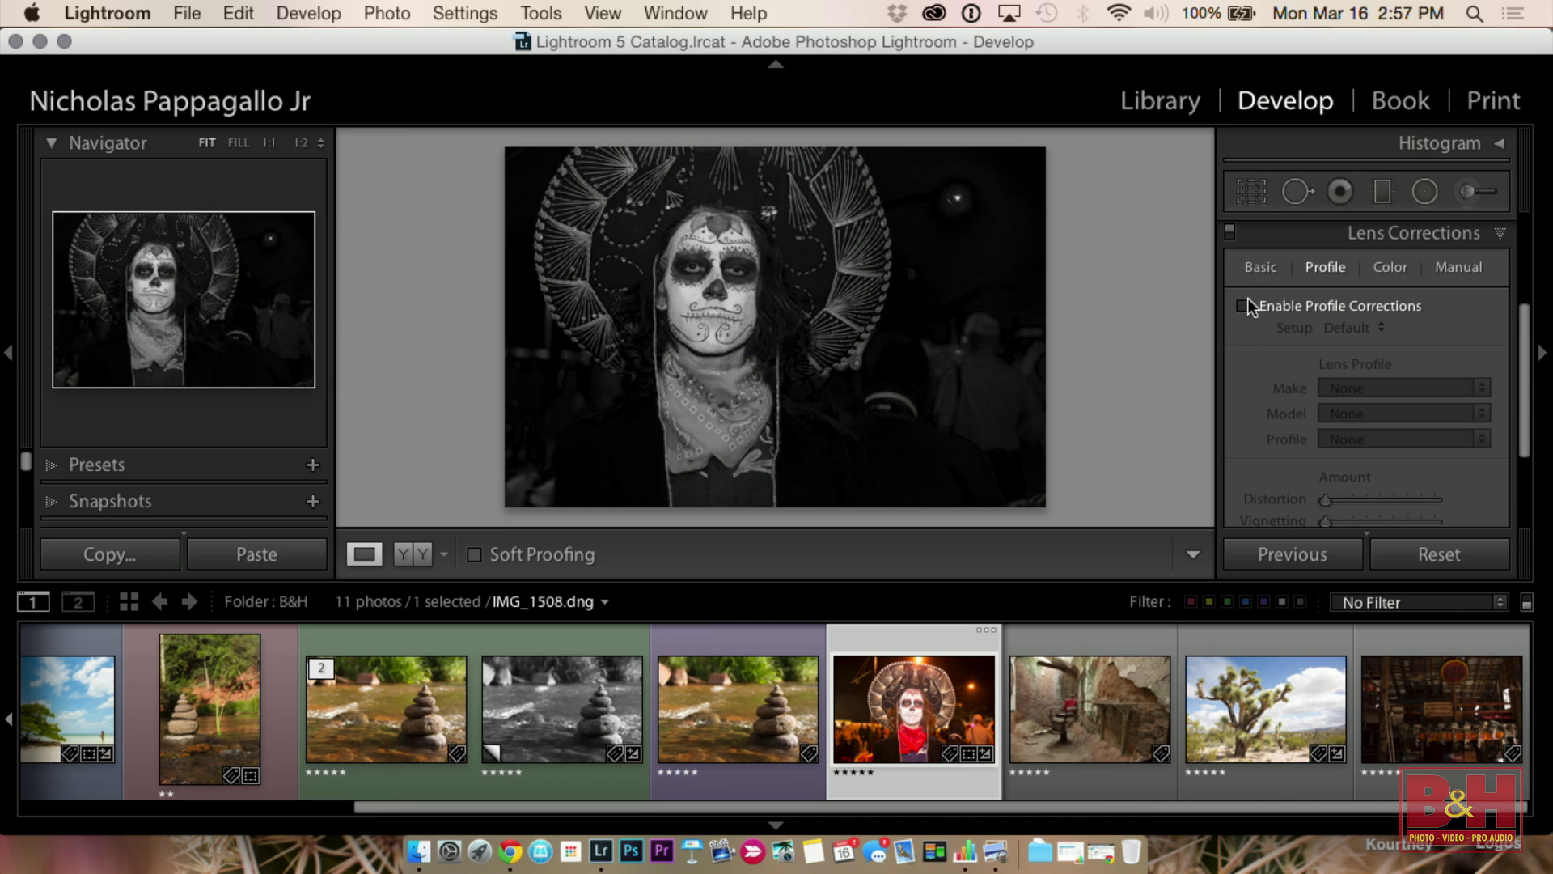
{"action": "left_click", "coordinate": [1249, 300]}
{"action": "left_click", "coordinate": [1249, 299]}
{"action": "left_click", "coordinate": [1249, 300]}
Step: Set the Post-Crop Vignetting Amount to −36 and hide all surrounding panels to show the portrait larger
{"action": "scroll", "coordinate": [1249, 301], "scroll_direction": "down", "scroll_amount": 3}
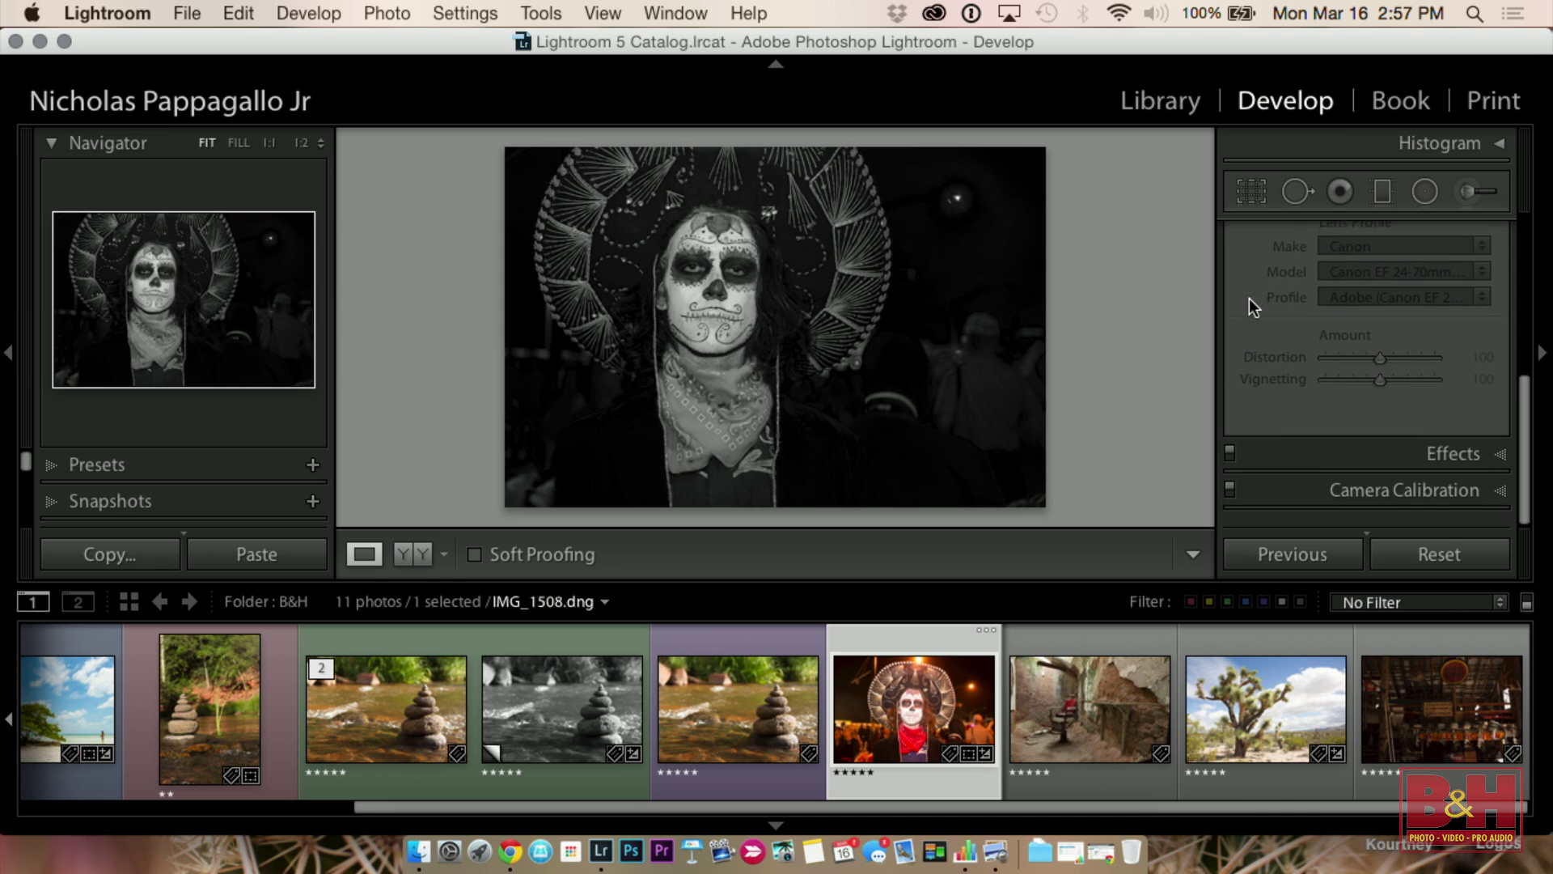
{"action": "left_click", "coordinate": [1365, 459]}
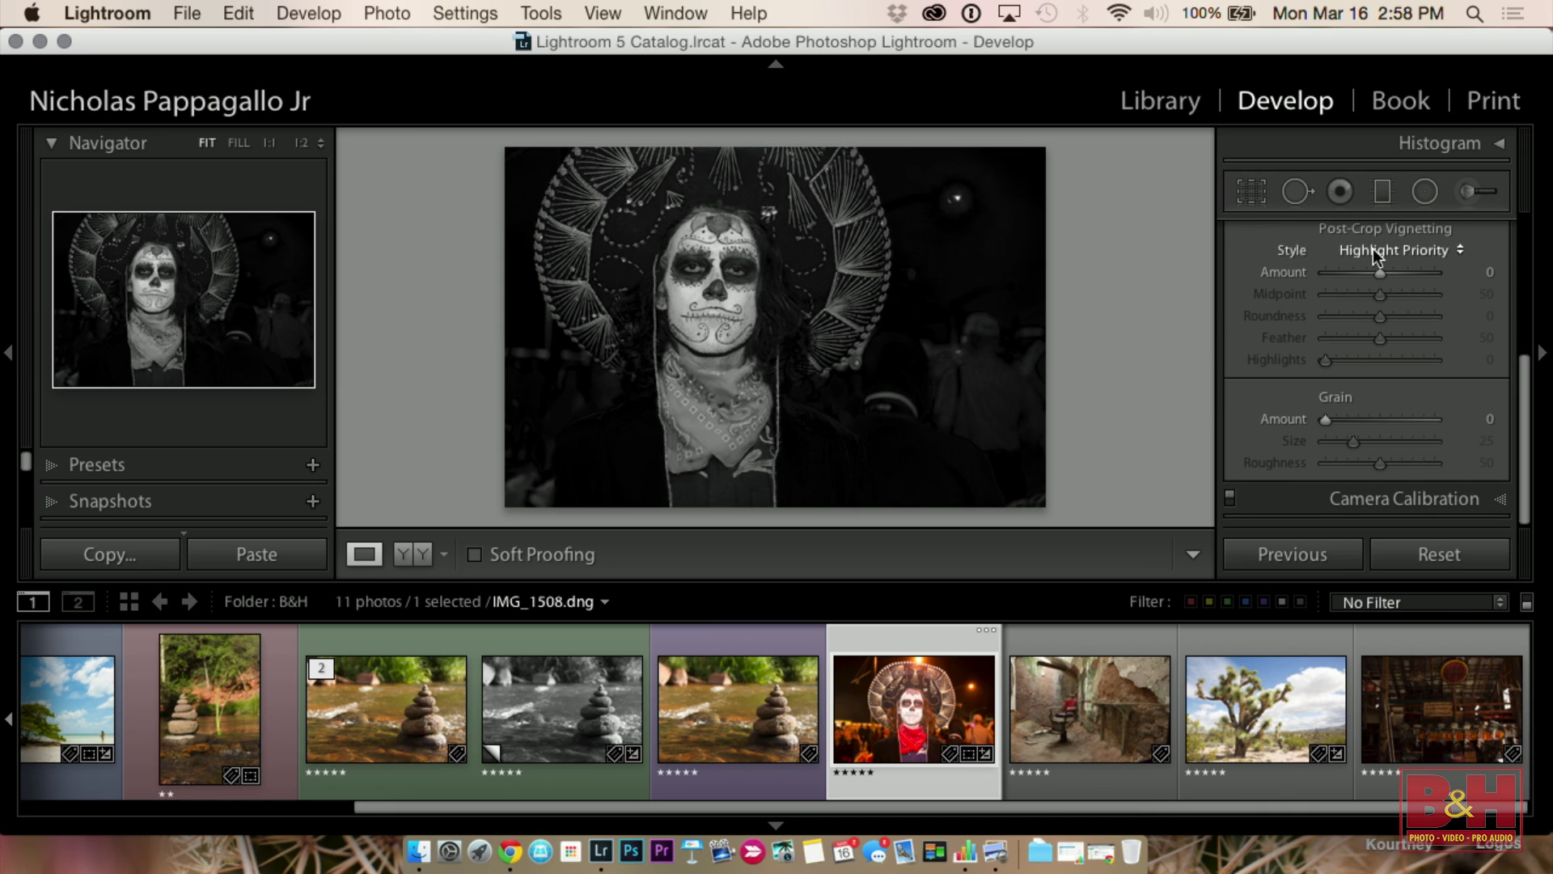
{"action": "left_click_drag", "start_coordinate": [1378, 276], "coordinate": [1362, 281]}
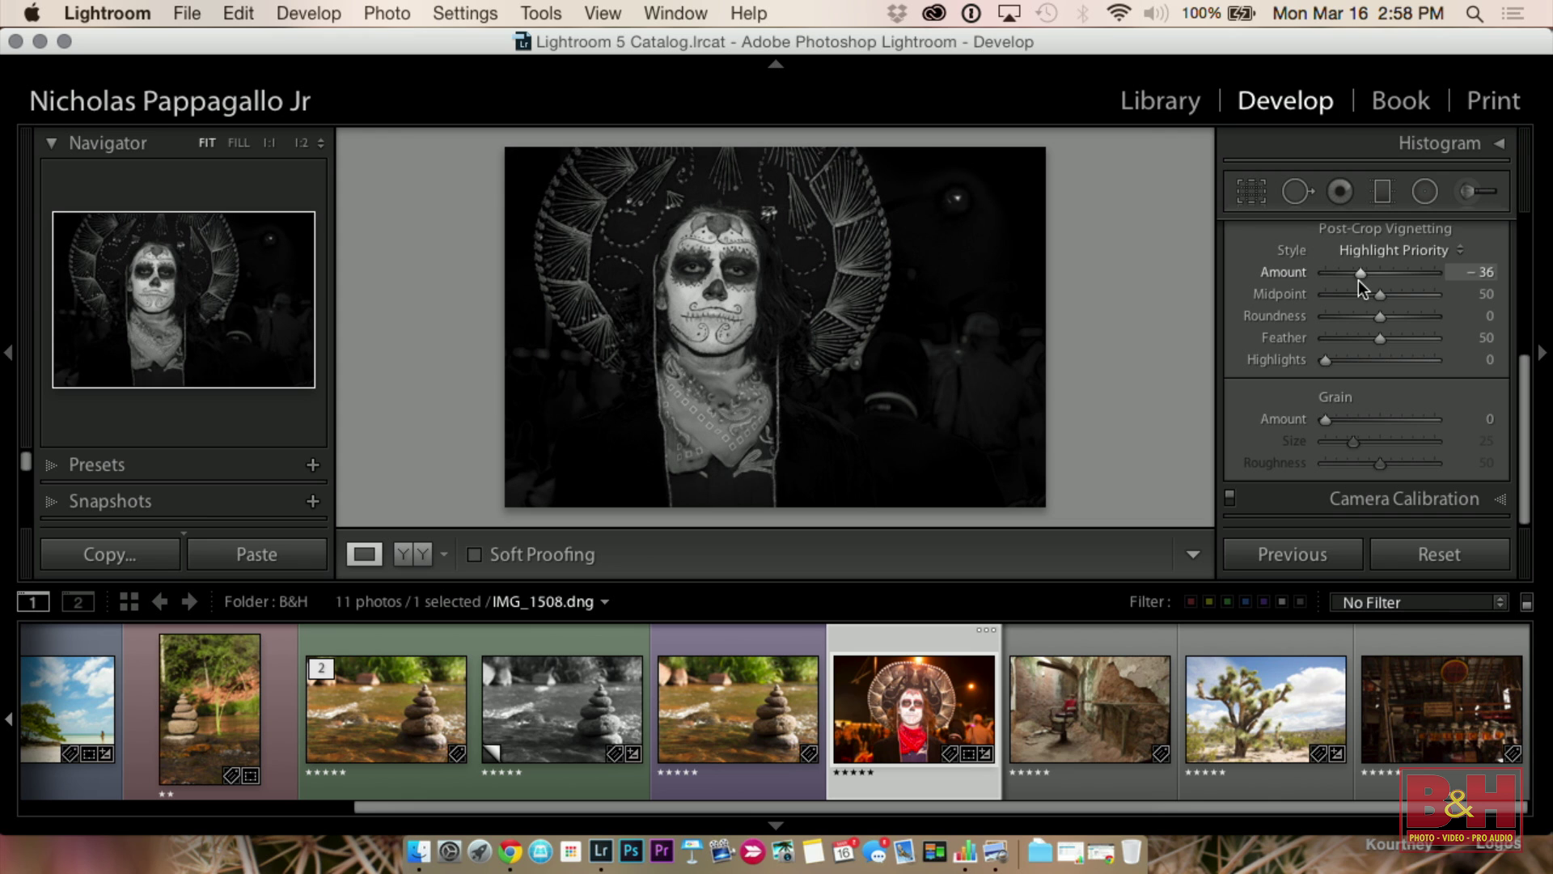
{"action": "key", "text": "shift+Tab"}
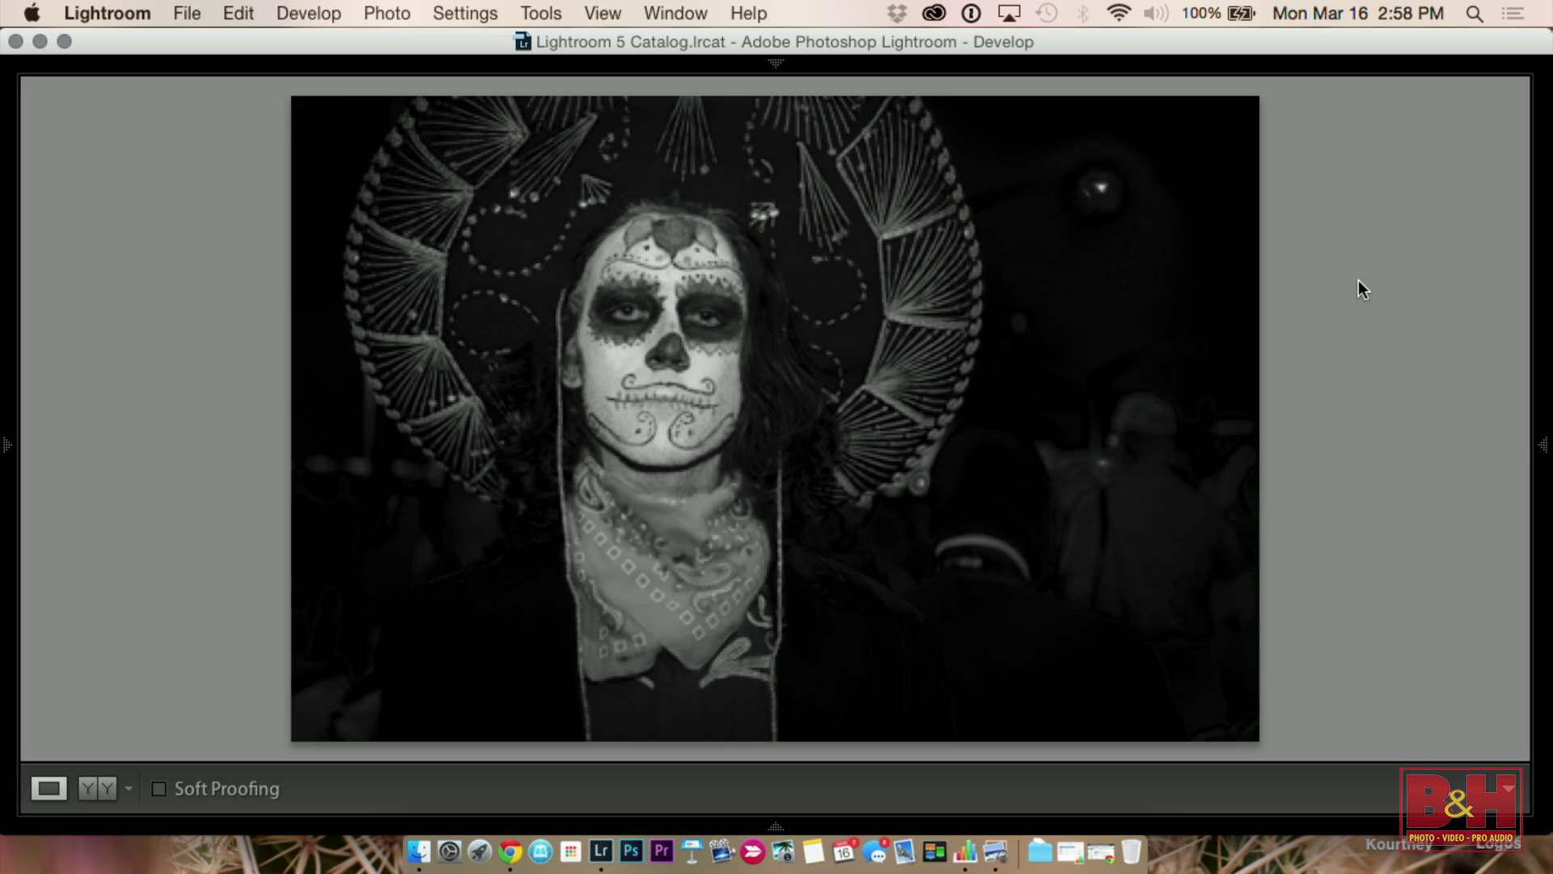